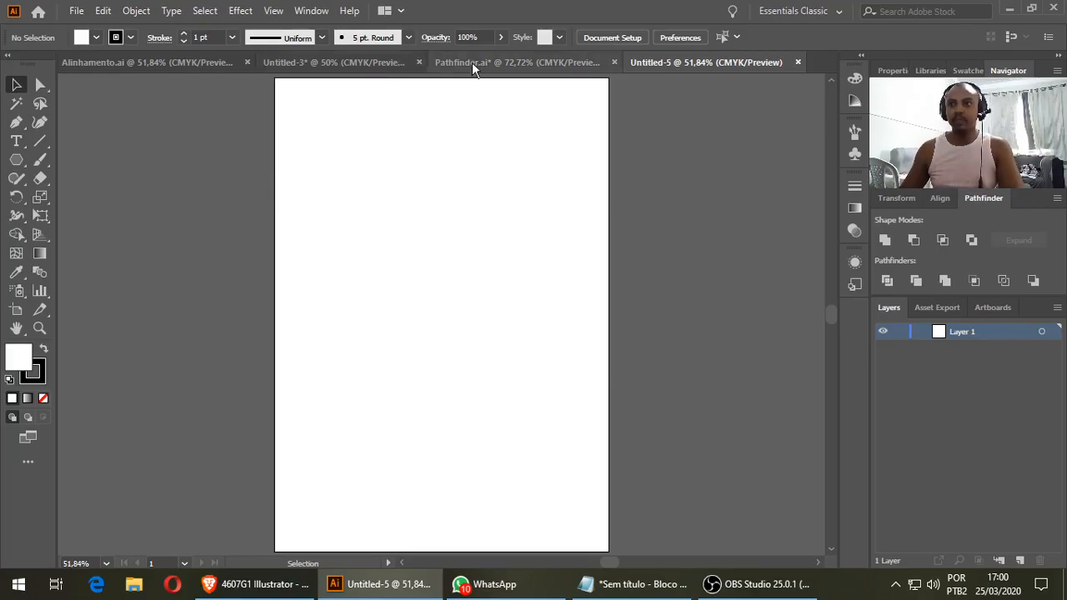
Step: Switch to the Untitled-3 brochure document and examine its upper spread, including the quote panel up close
click(364, 63)
scroll(516, 265, up, 2)
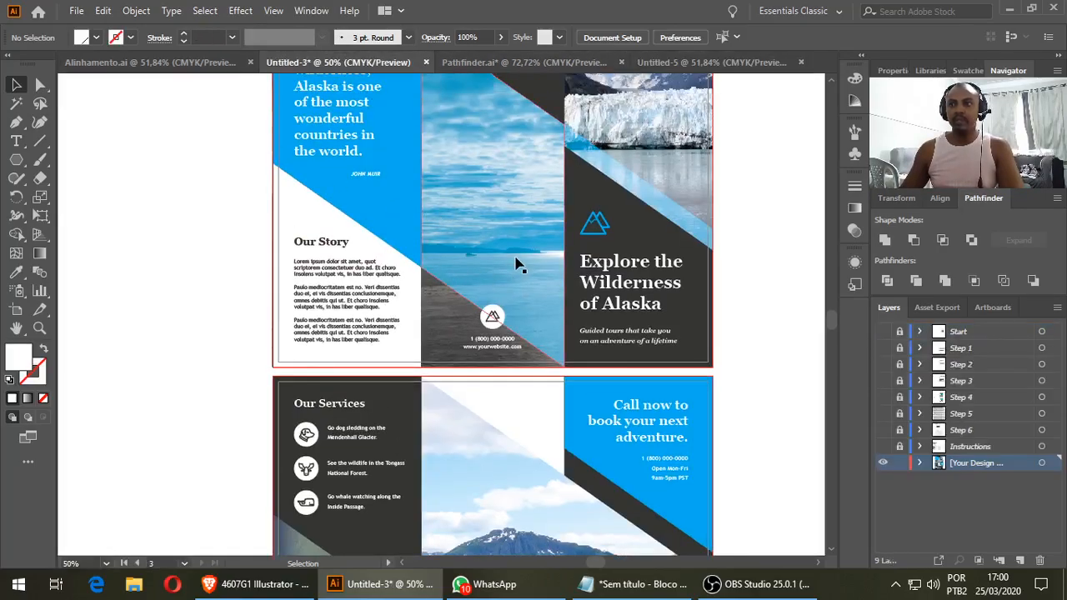
scroll(517, 265, up, 3)
scroll(516, 258, down, 2)
scroll(516, 258, up, 1)
scroll(515, 258, down, 2)
scroll(516, 259, up, 2)
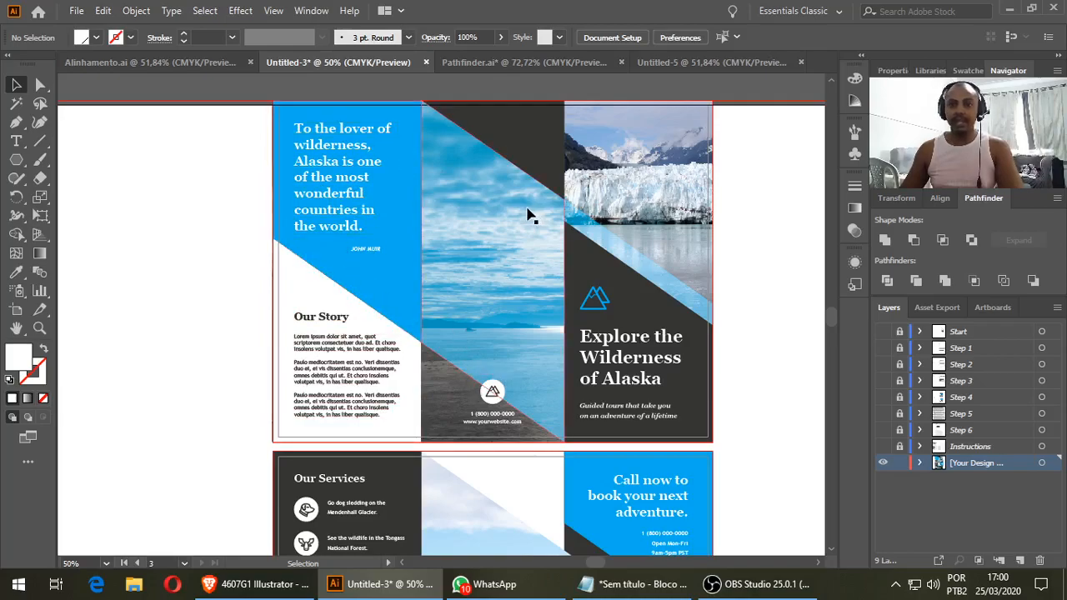
scroll(413, 298, down, 5)
scroll(381, 186, up, 4)
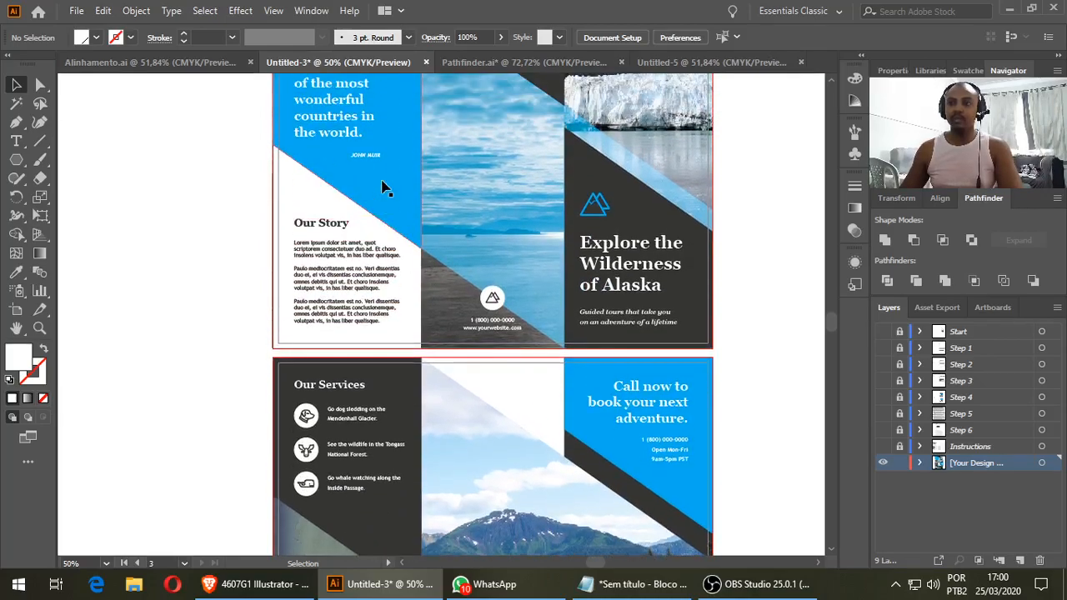
scroll(377, 190, up, 3)
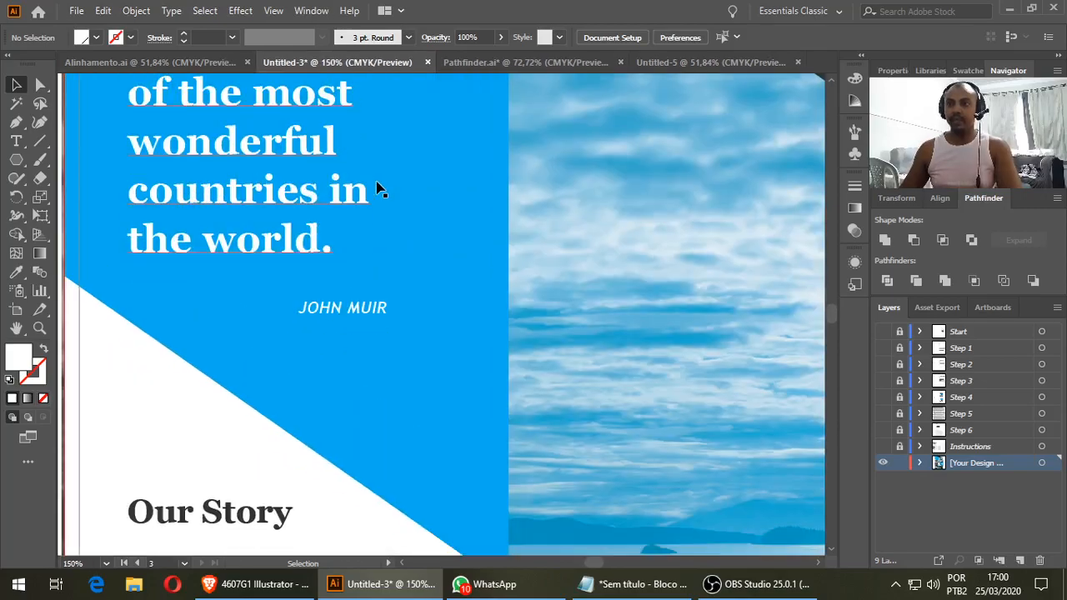
scroll(377, 190, up, 6)
scroll(342, 183, down, 5)
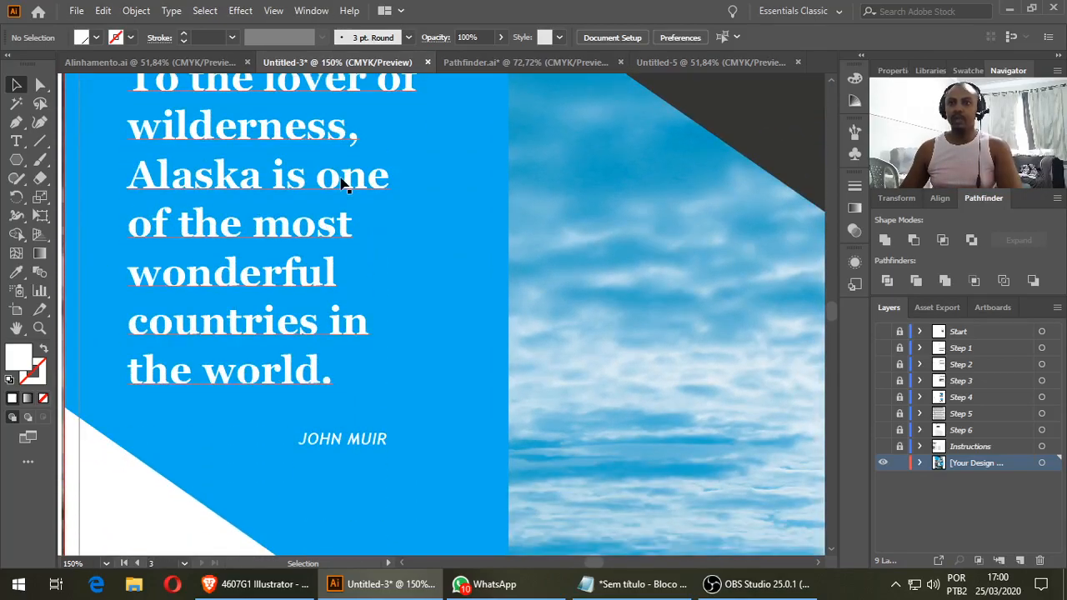
drag(238, 263, 297, 251)
scroll(334, 313, down, 3)
drag(422, 348, 396, 303)
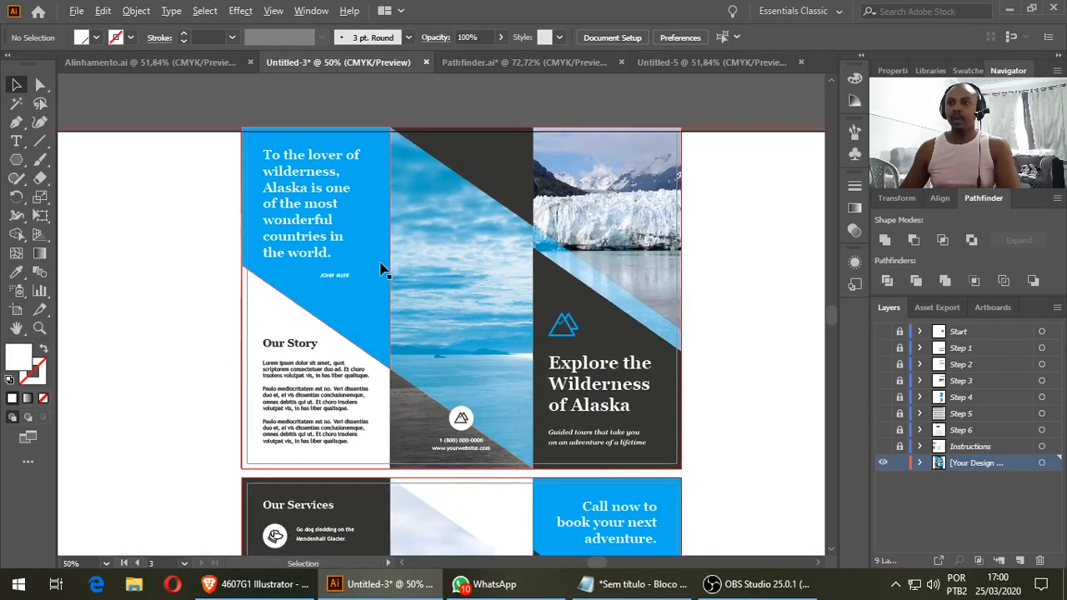
Step: Examine the brochure's Our Story and Our Services sections and the eagle photo on the lower spread
scroll(381, 269, up, 2)
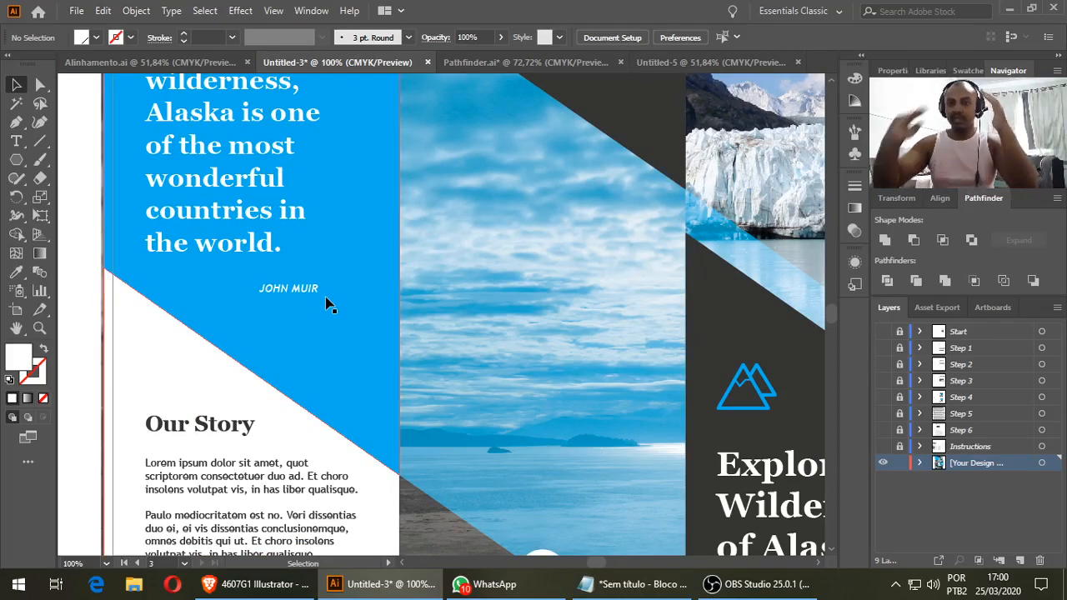
scroll(327, 302, down, 5)
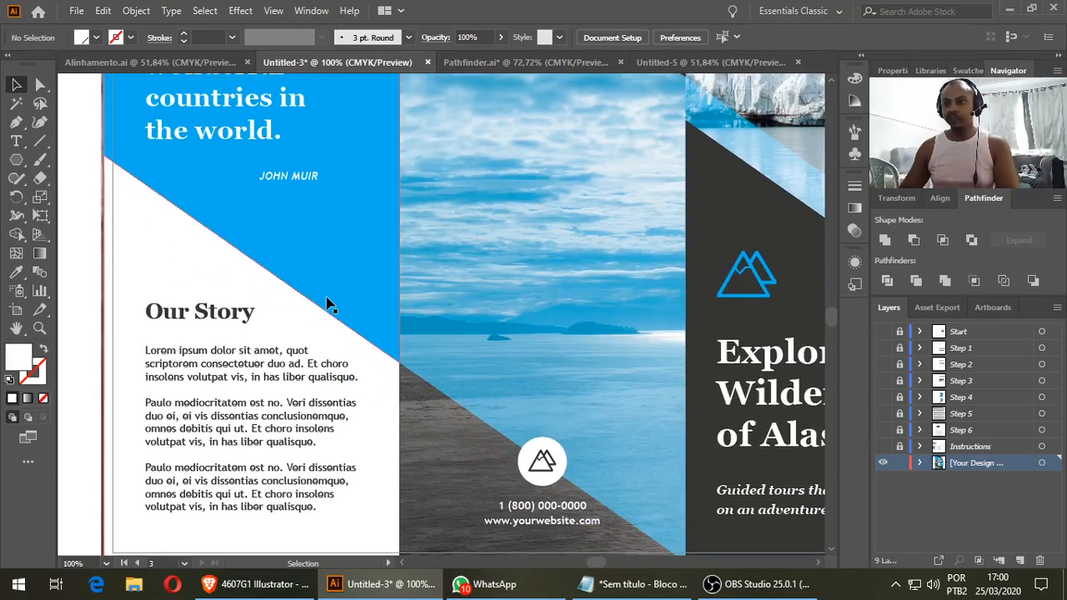
scroll(327, 303, down, 2)
scroll(327, 302, down, 5)
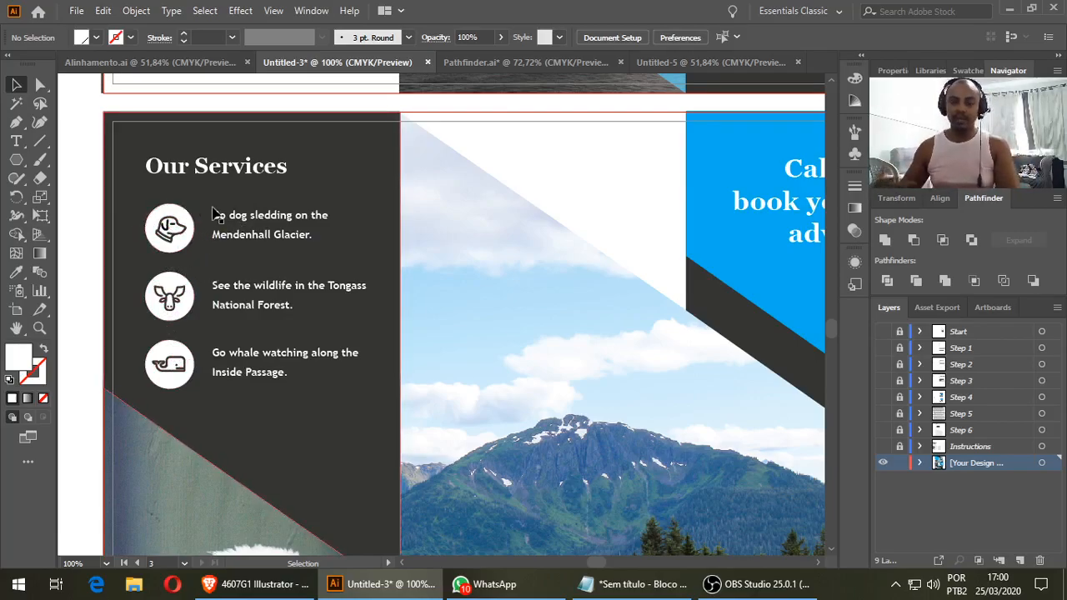
scroll(215, 214, down, 2)
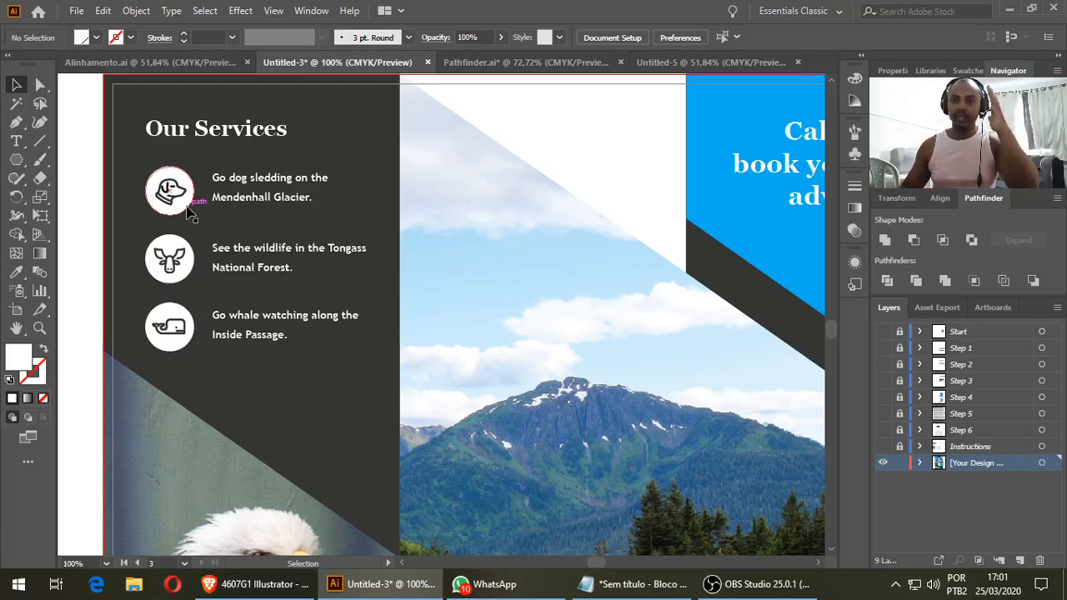
scroll(309, 379, down, 6)
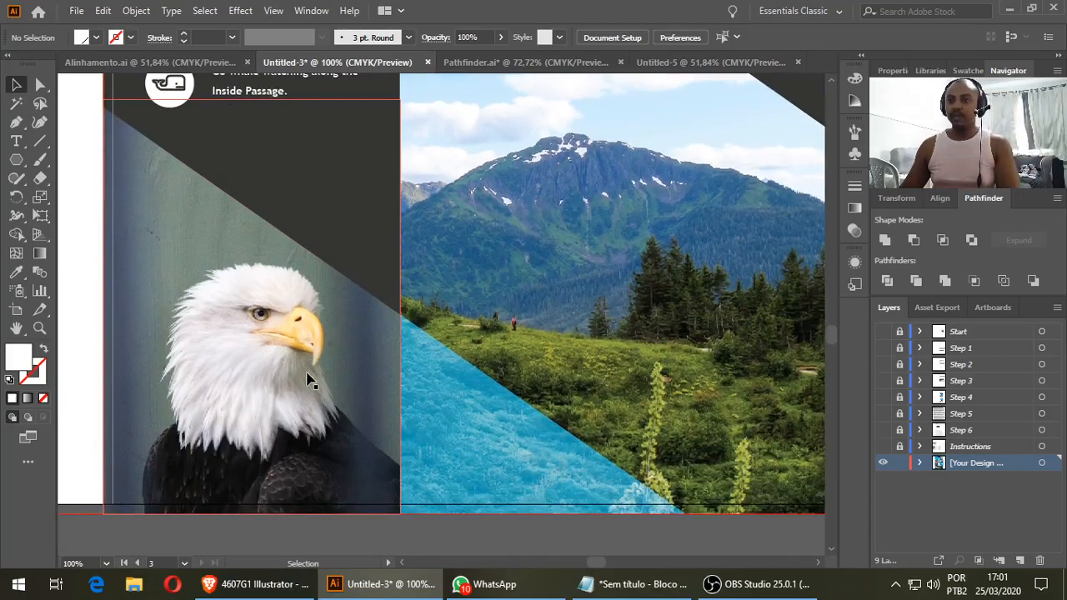
scroll(361, 409, down, 2)
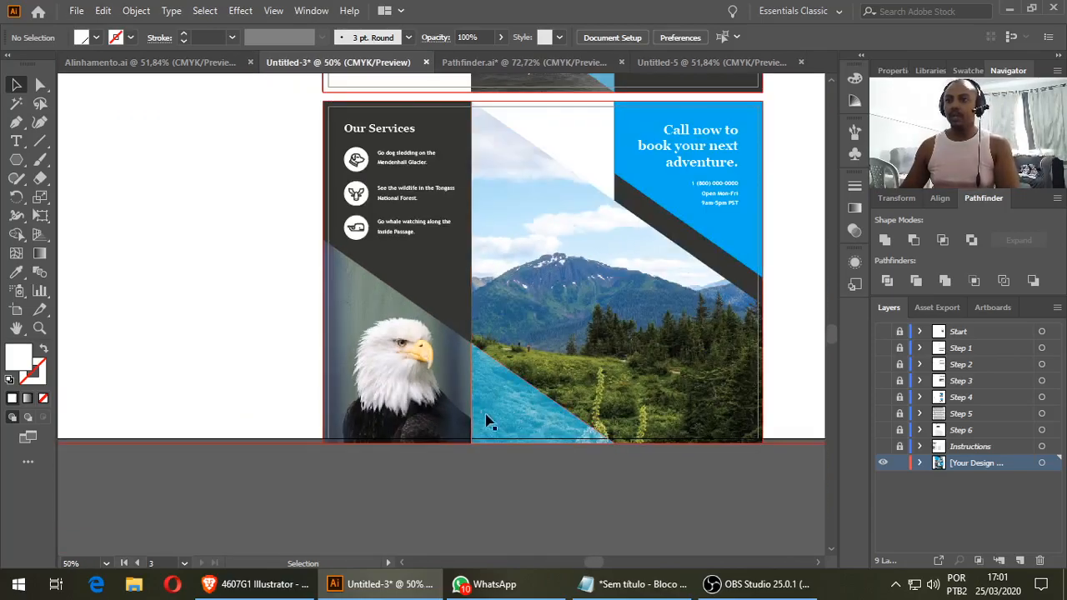
Step: Lower the opacity of the blue triangle beside the eagle photo to 69%, and set it back to 80%
scroll(492, 418, up, 3)
click(524, 402)
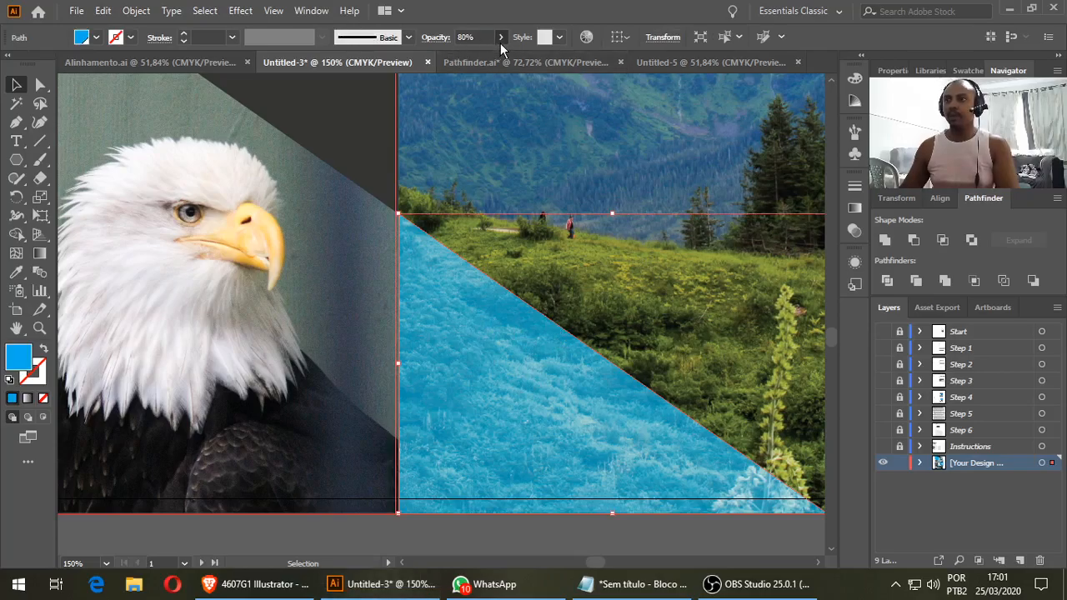
mouse_move(488, 56)
mouse_down()
mouse_move(454, 54)
mouse_move(481, 51)
mouse_up()
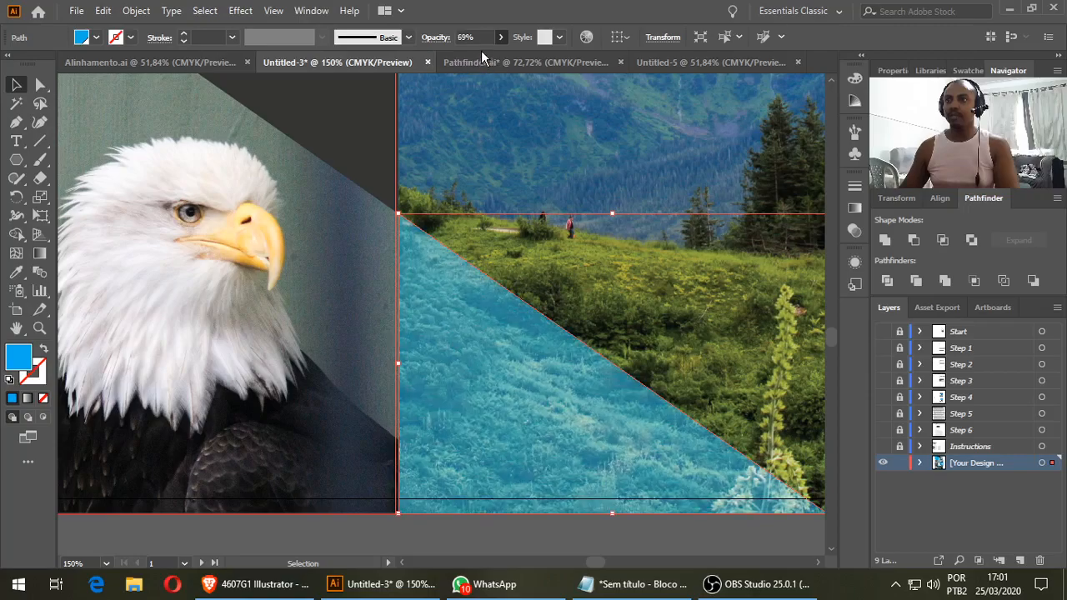
text(80)
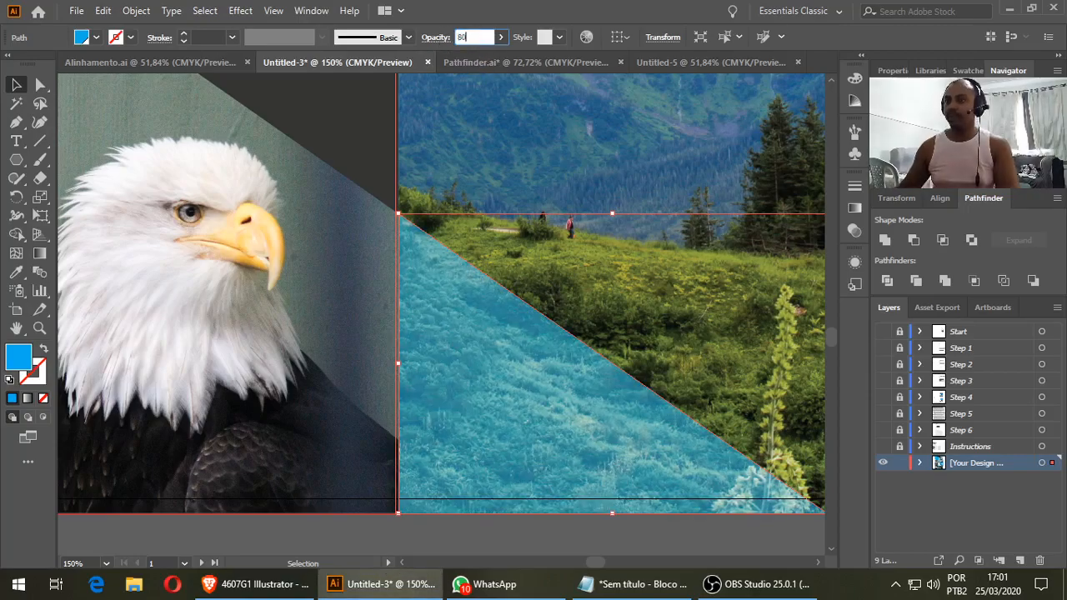
key(Return)
scroll(436, 161, down, 4)
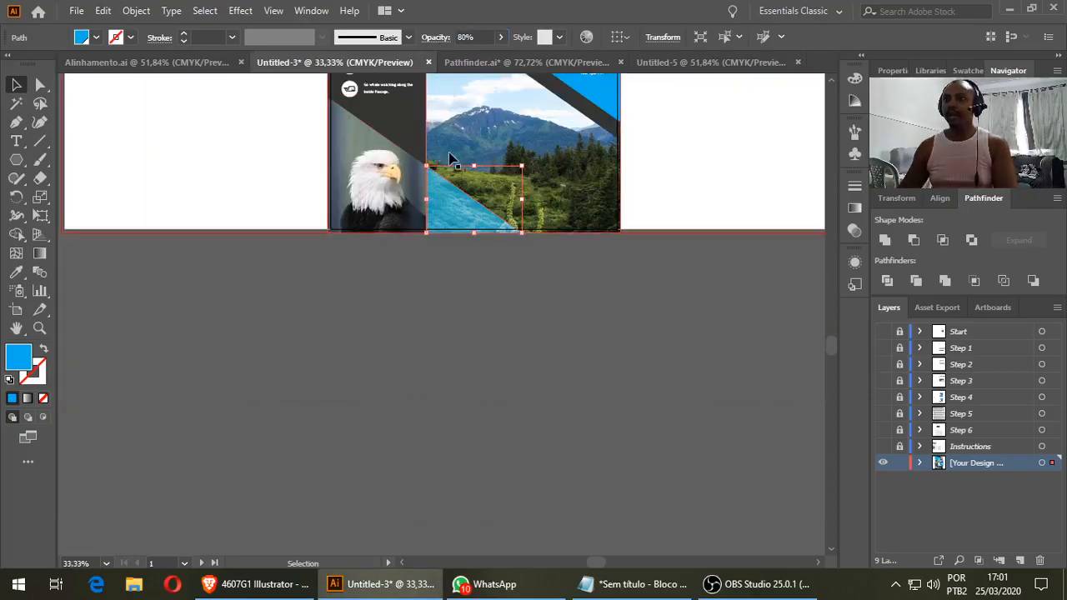
Step: Examine how the photos, diagonal shapes and text blocks are arranged across both brochure spreads
scroll(450, 142, up, 2)
drag(464, 138, 412, 171)
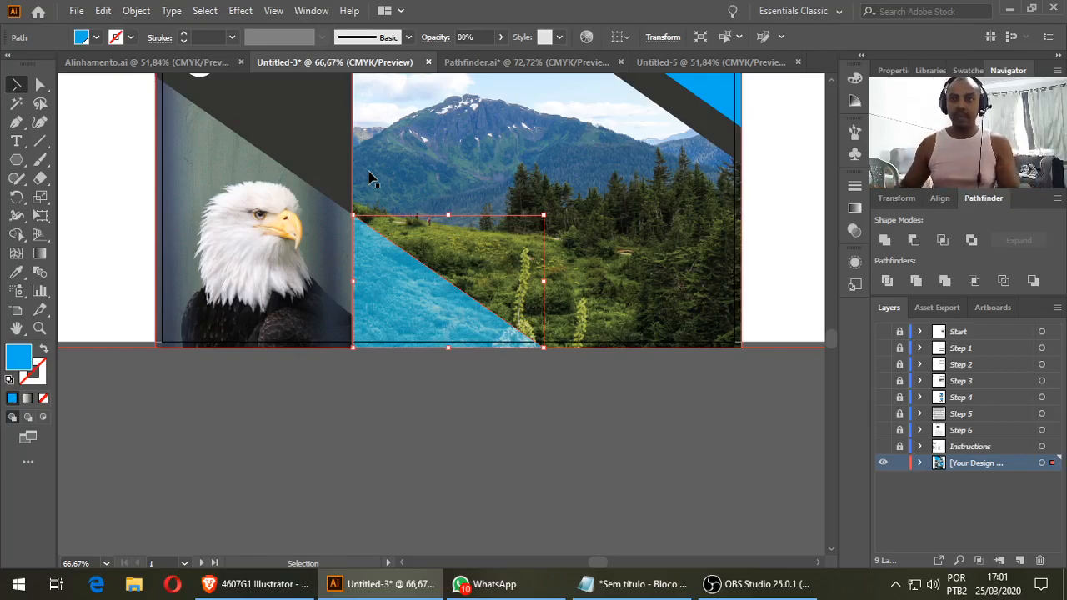
scroll(389, 247, up, 5)
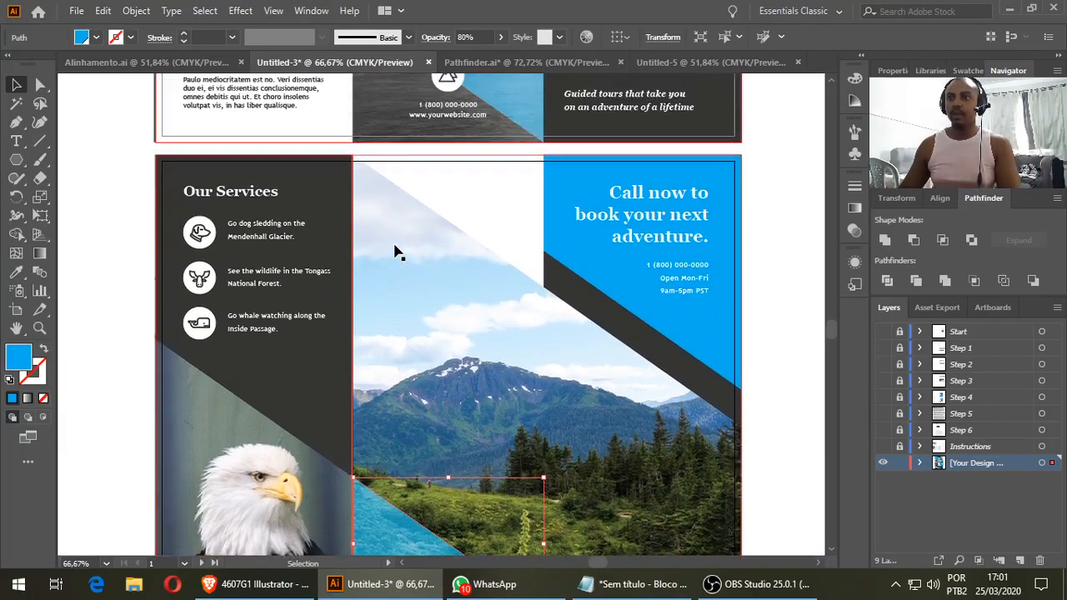
scroll(253, 227, up, 3)
scroll(253, 227, down, 3)
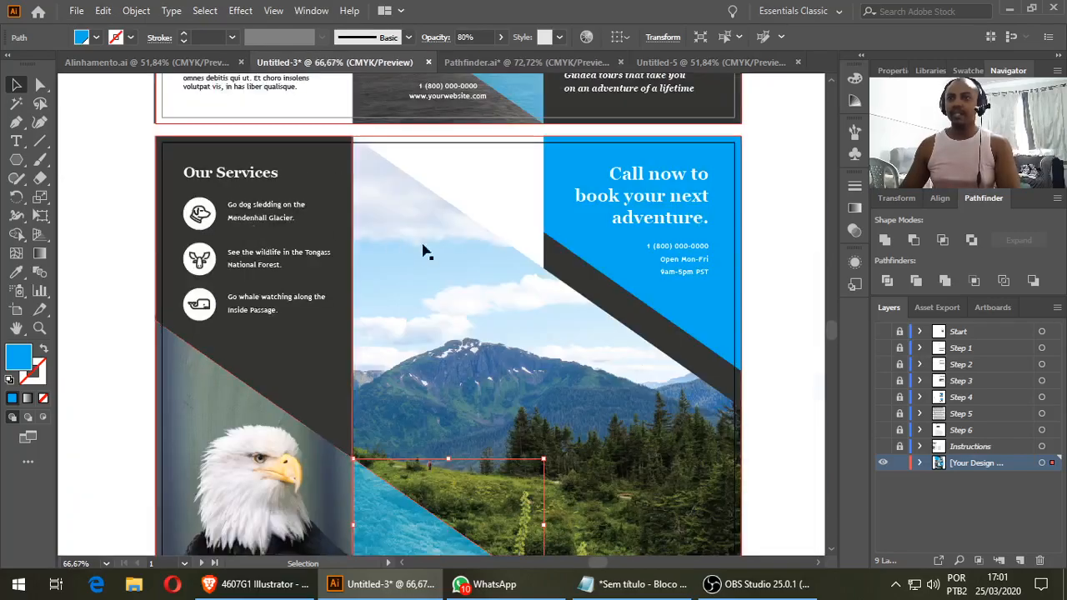
scroll(435, 219, down, 2)
scroll(436, 218, up, 2)
drag(436, 216, 387, 372)
drag(369, 175, 424, 367)
drag(421, 235, 403, 309)
drag(371, 255, 392, 214)
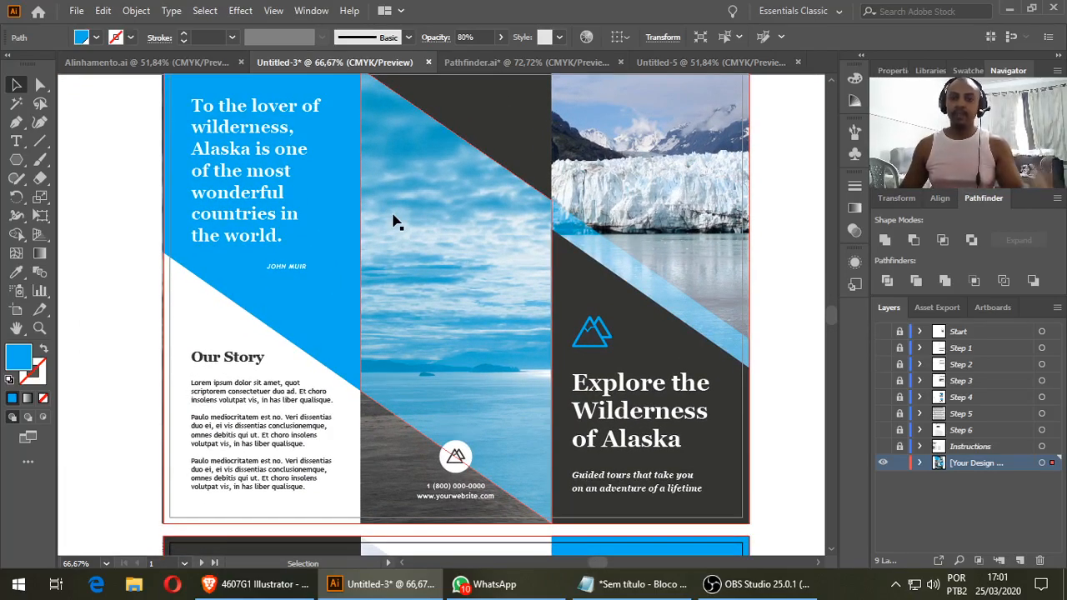
Step: Switch to the Alinhamento.ai document and select the two uppermost black squares in turn, clearing the selection at the end
click(183, 65)
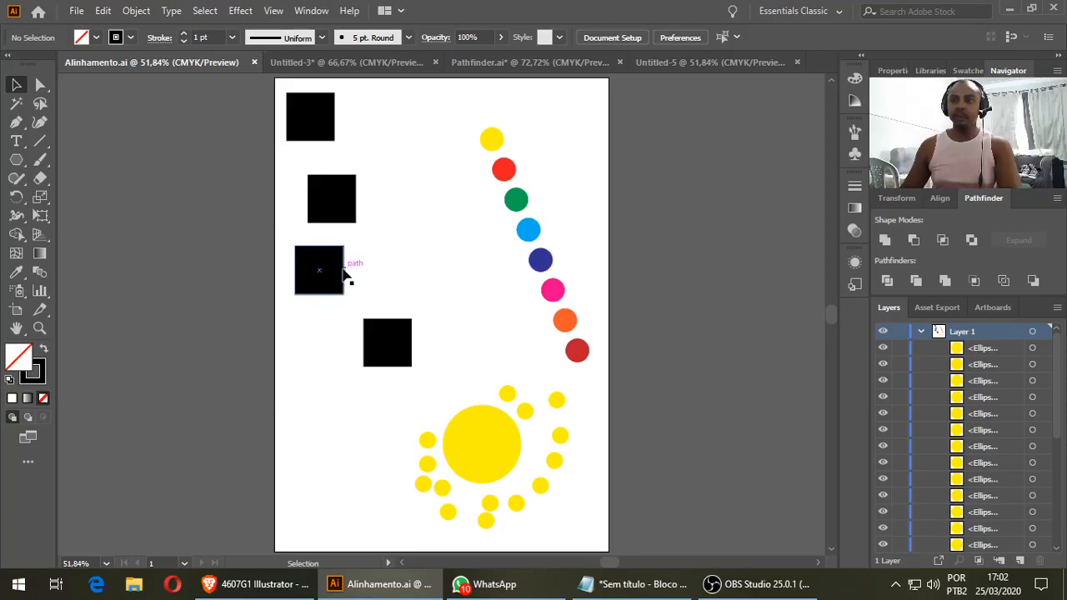
click(310, 119)
click(333, 192)
click(423, 188)
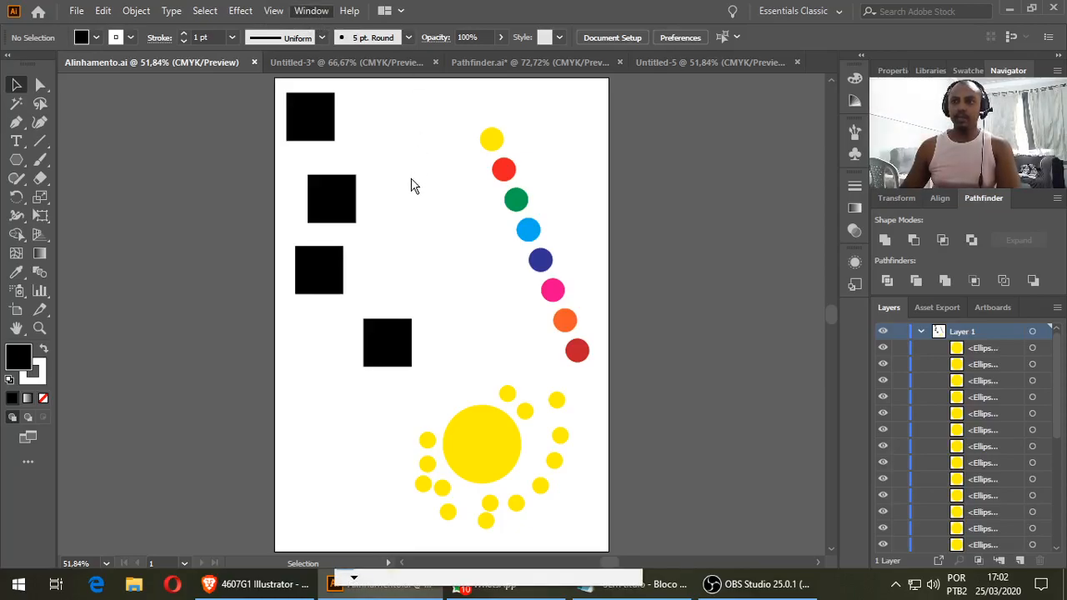
Step: Magnify the screen to inspect the Window commands, restore the normal view, and show the Align options
key(super+plus)
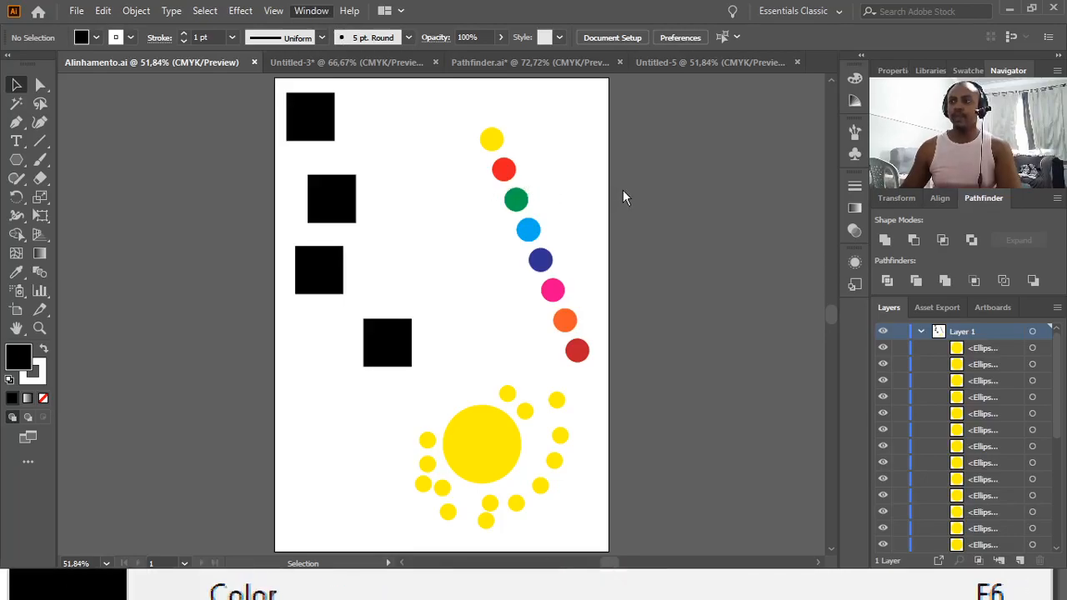
key(super+minus)
key(super+minus)
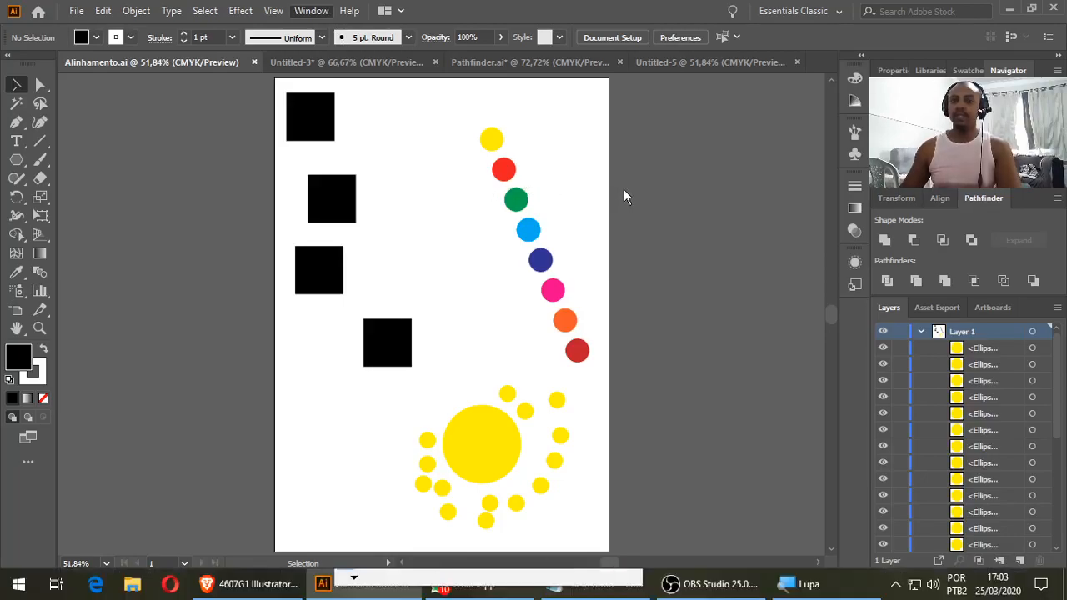
key(shift+F7)
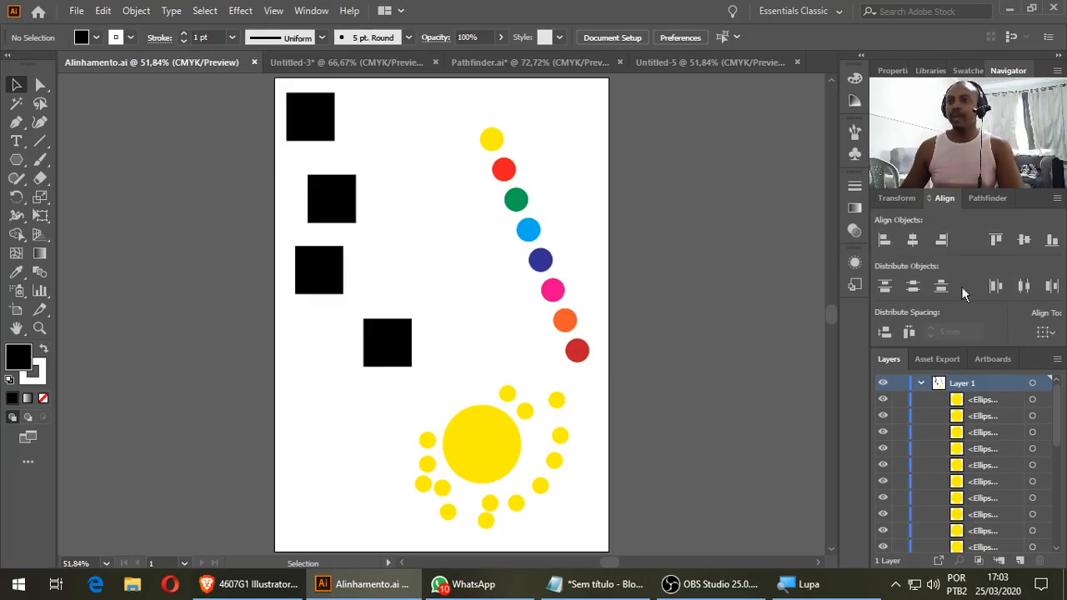
Step: Select the uppermost black square alone and together with the second one to compare the options offered for each selection
click(319, 125)
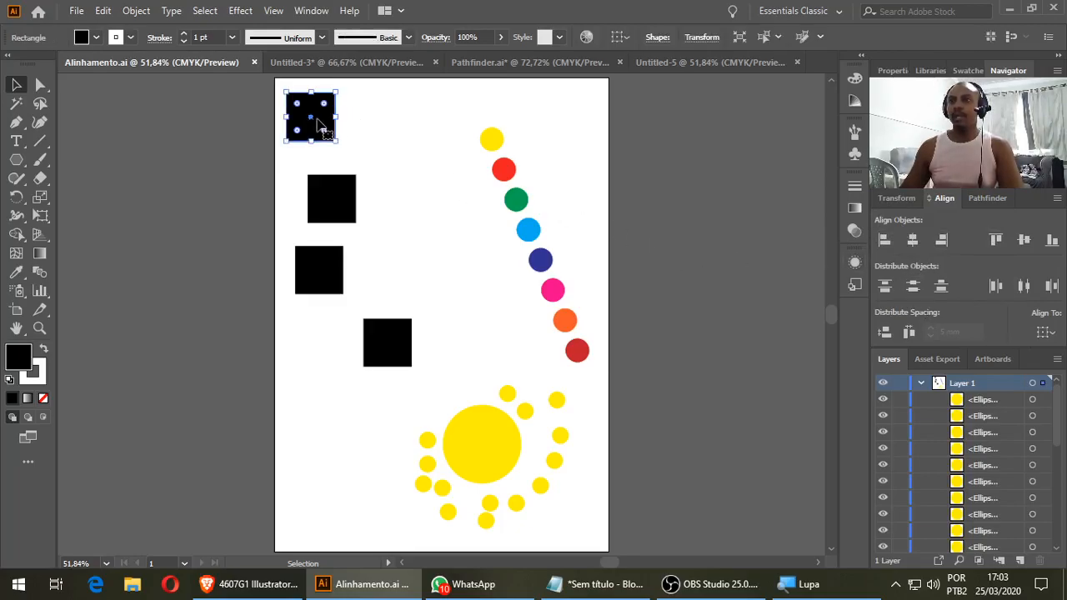
click(334, 196)
click(325, 125)
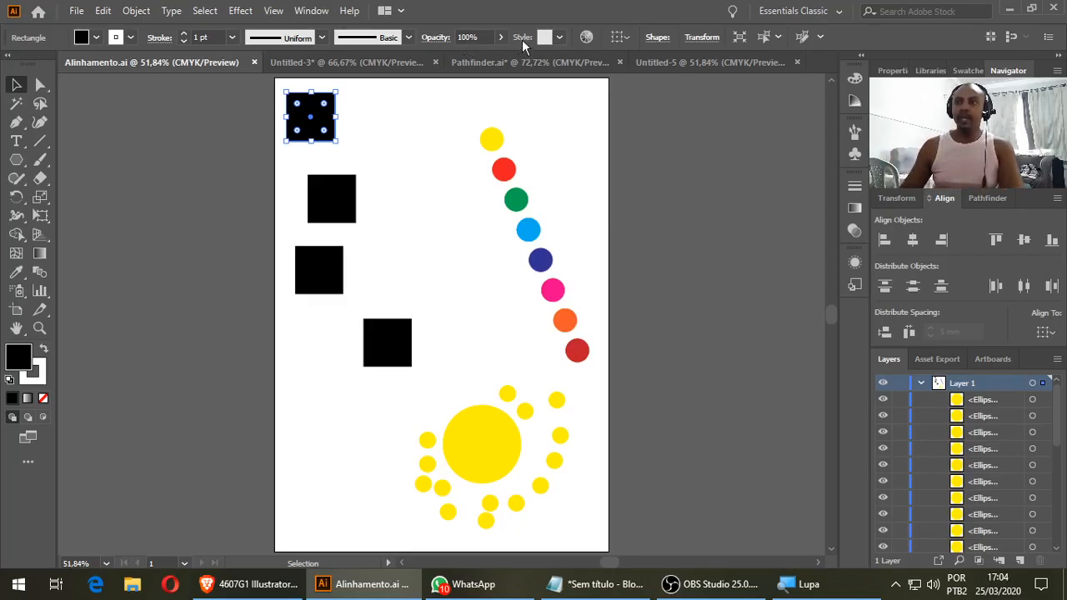
click(585, 39)
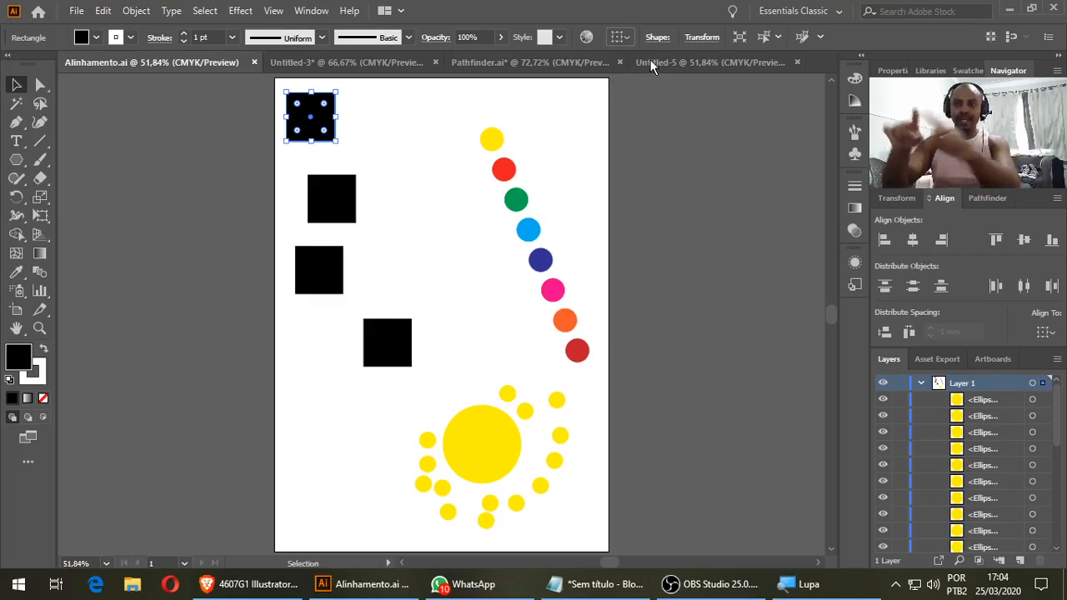
click(333, 193)
shift+click(324, 129)
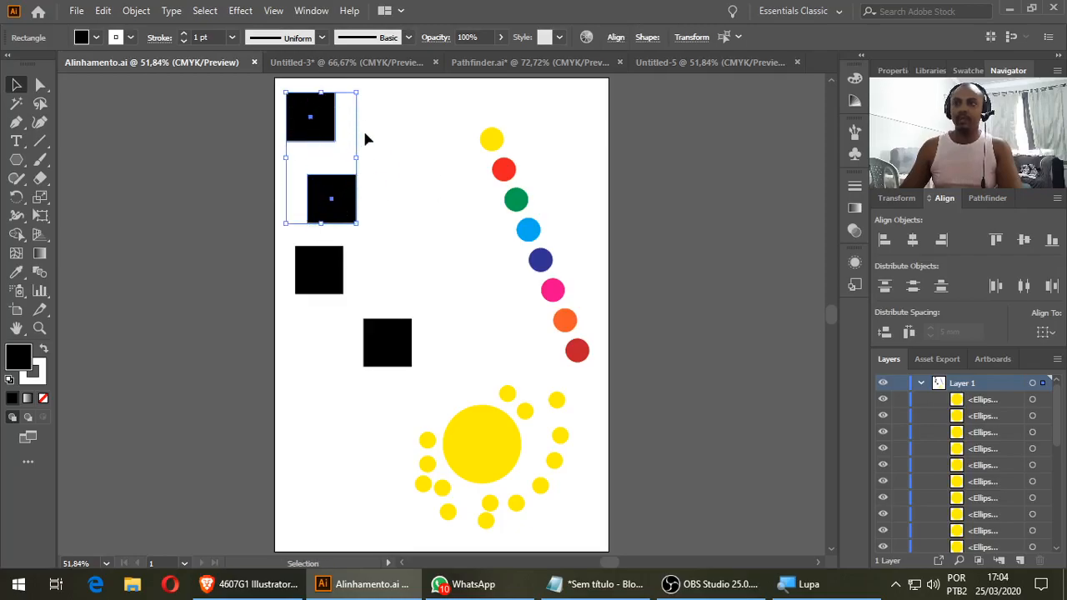
click(385, 122)
click(310, 113)
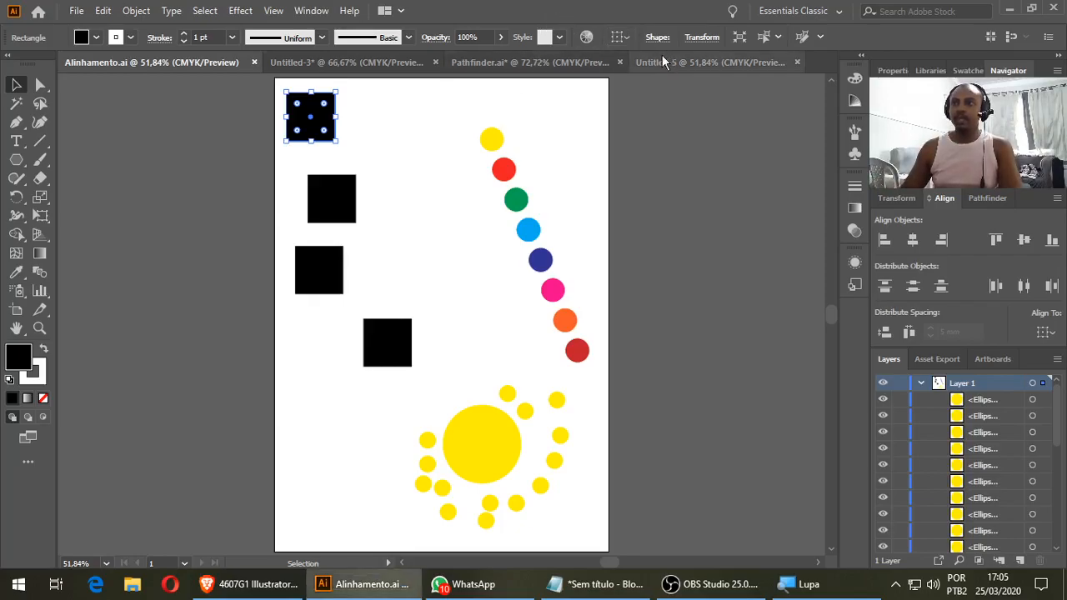
click(383, 119)
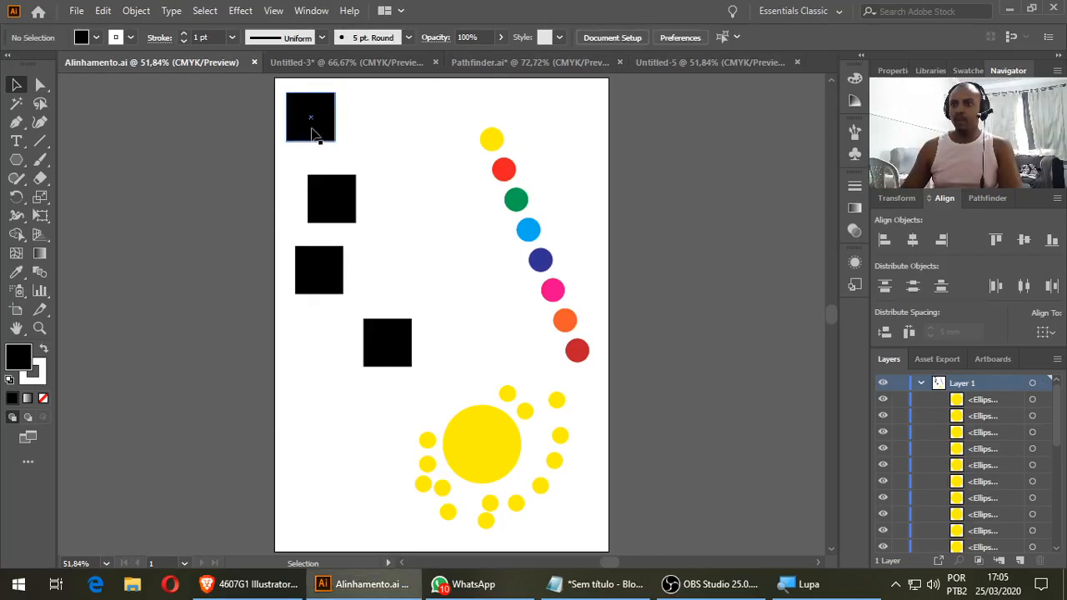
Step: Round two opposite corners of the uppermost black square, undoing the trial rounding of all four corners
click(317, 131)
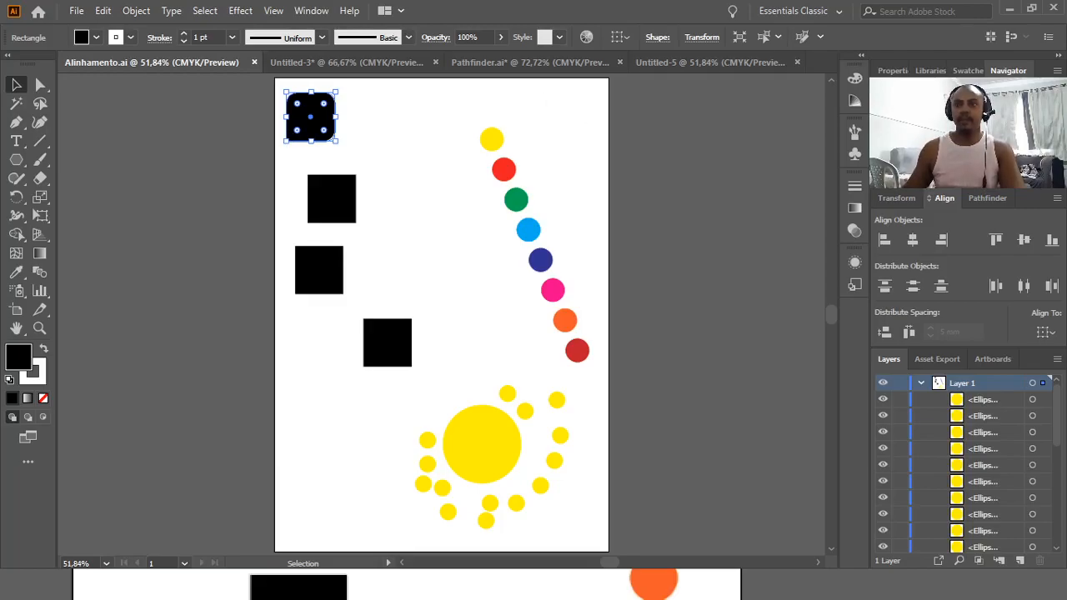
key(ctrl+z)
click(457, 130)
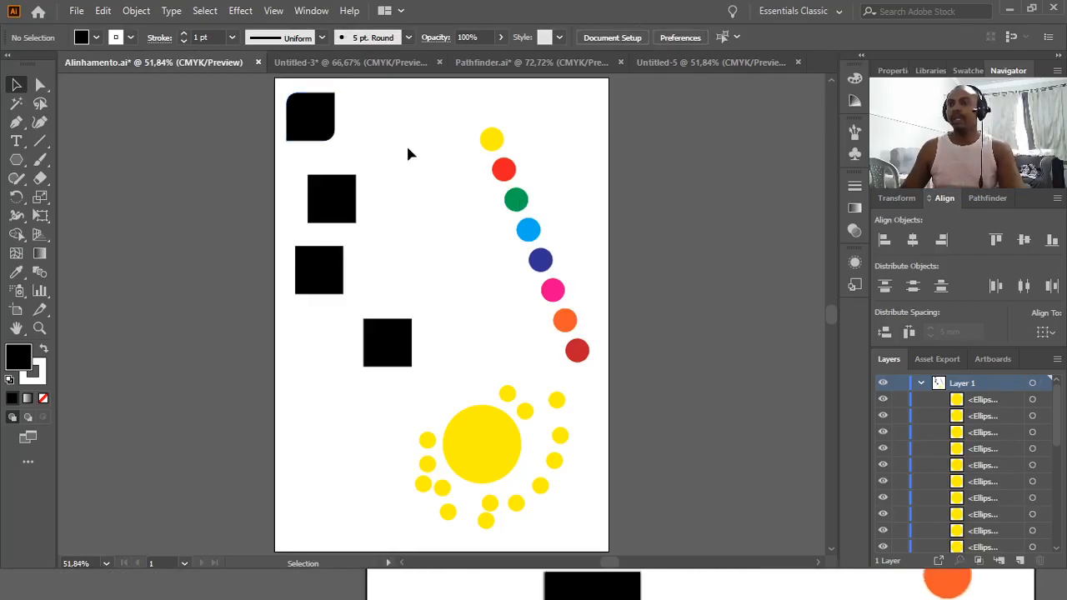
click(307, 136)
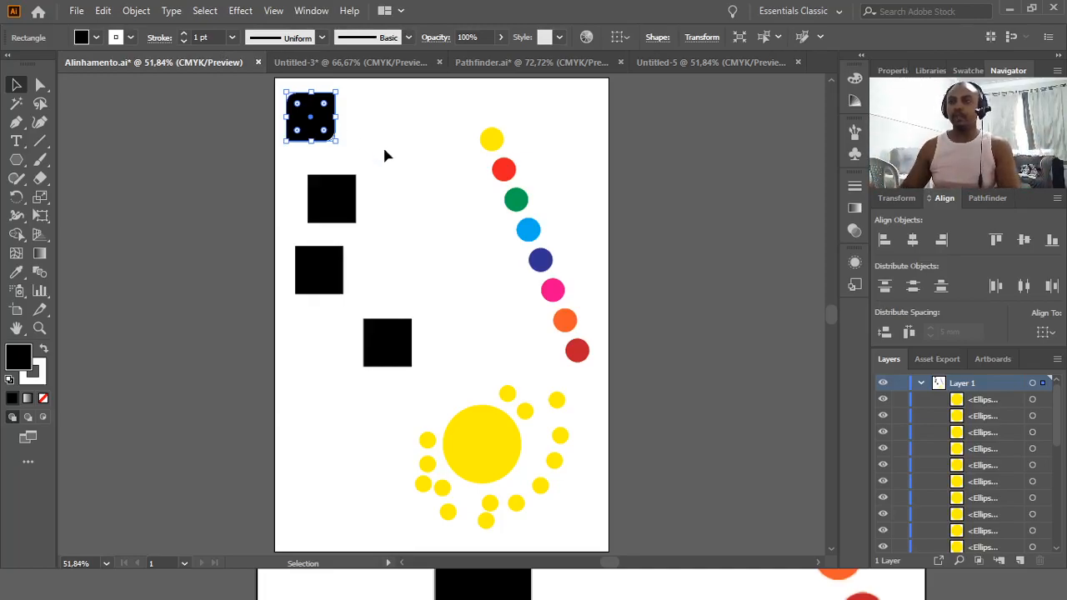
scroll(384, 155, down, 1)
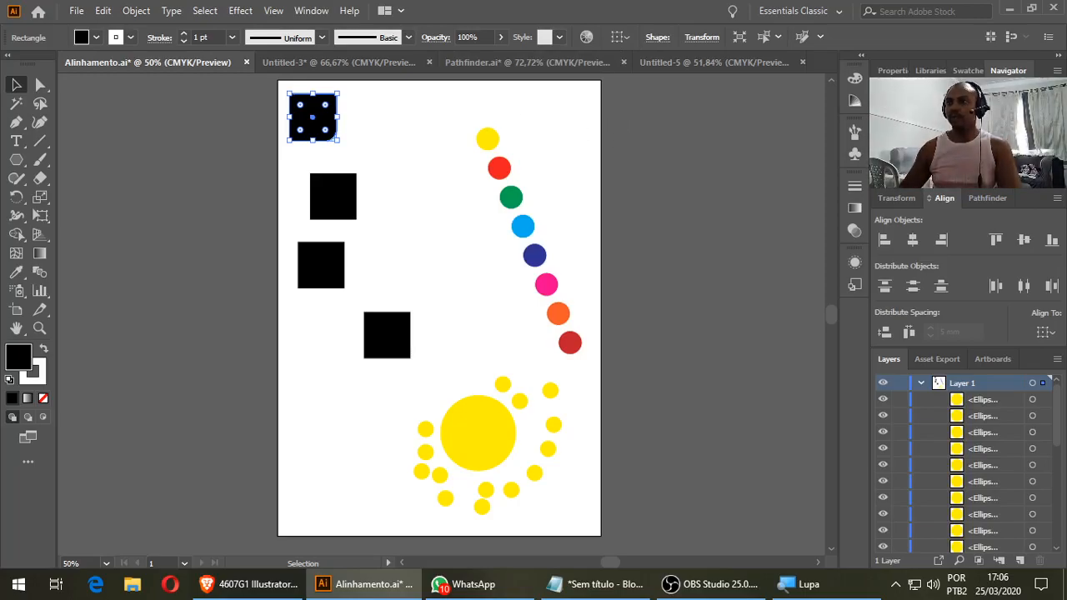
Step: Undo the remaining corner rounding on the uppermost black square and move the square slightly to the right
key(ctrl+z)
click(465, 102)
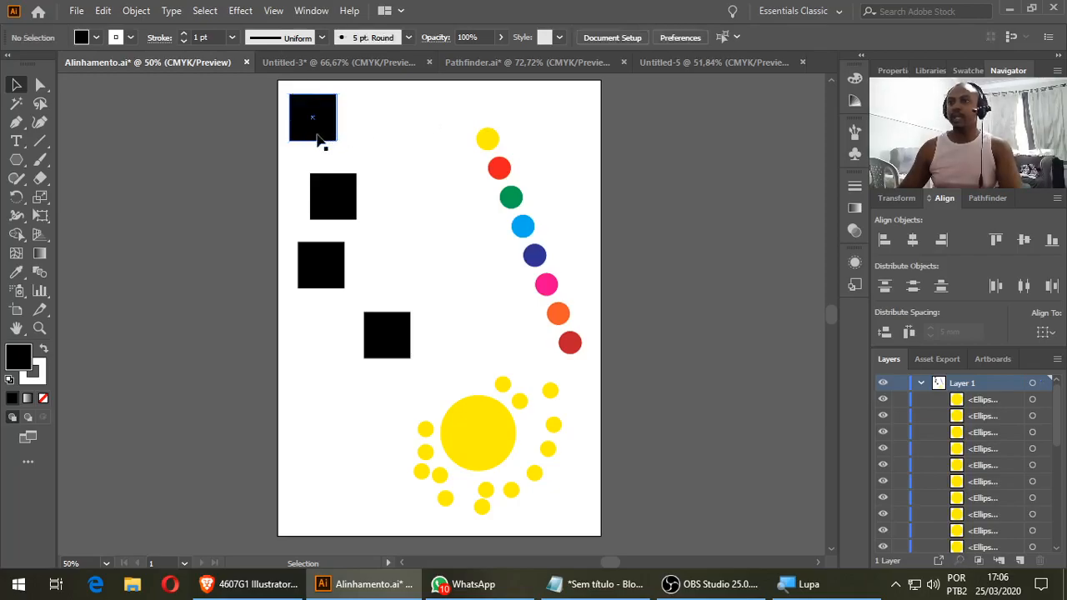
drag(328, 123, 336, 139)
click(228, 175)
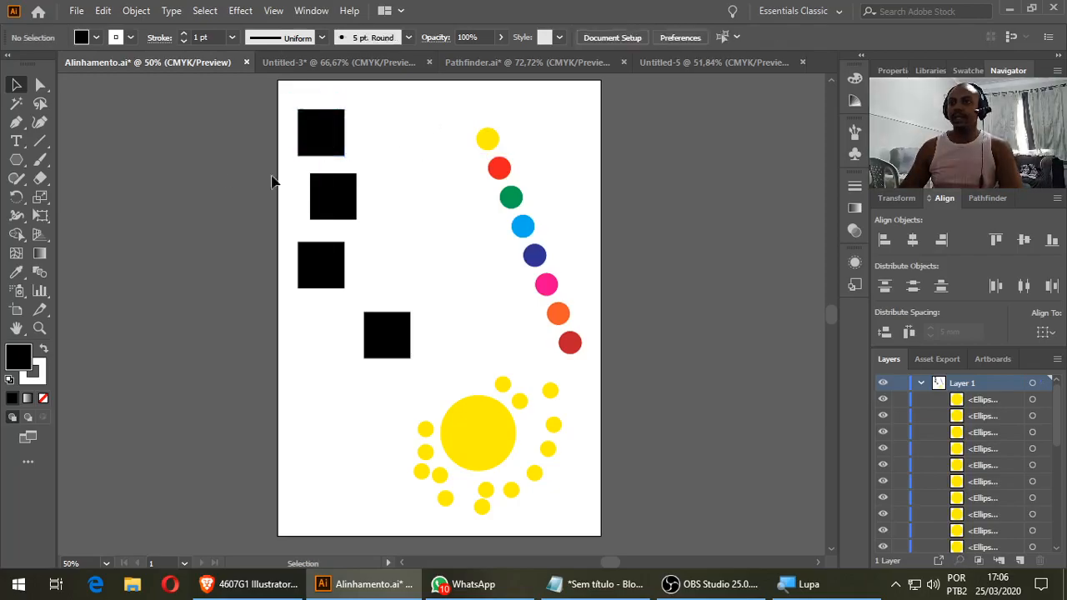
click(310, 135)
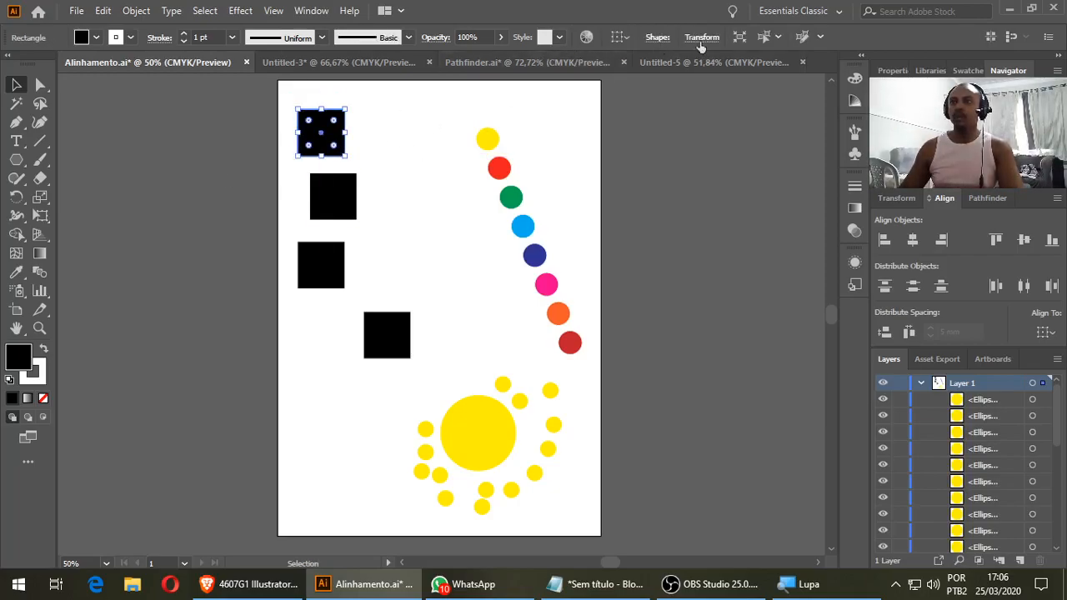
drag(331, 135, 337, 121)
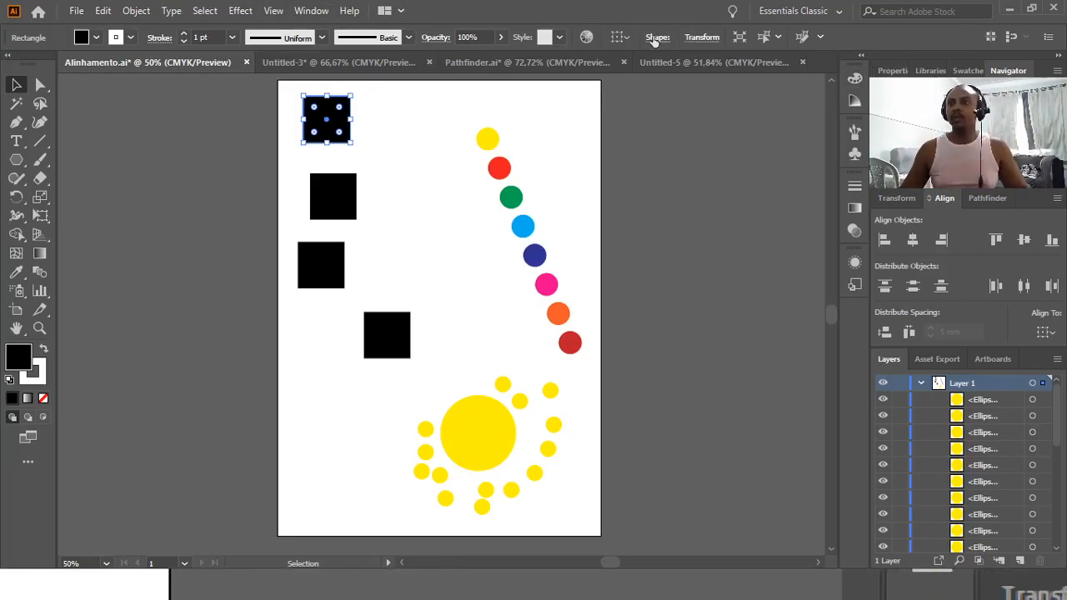
Step: Isolate the selected uppermost black square and exit isolation mode
click(738, 37)
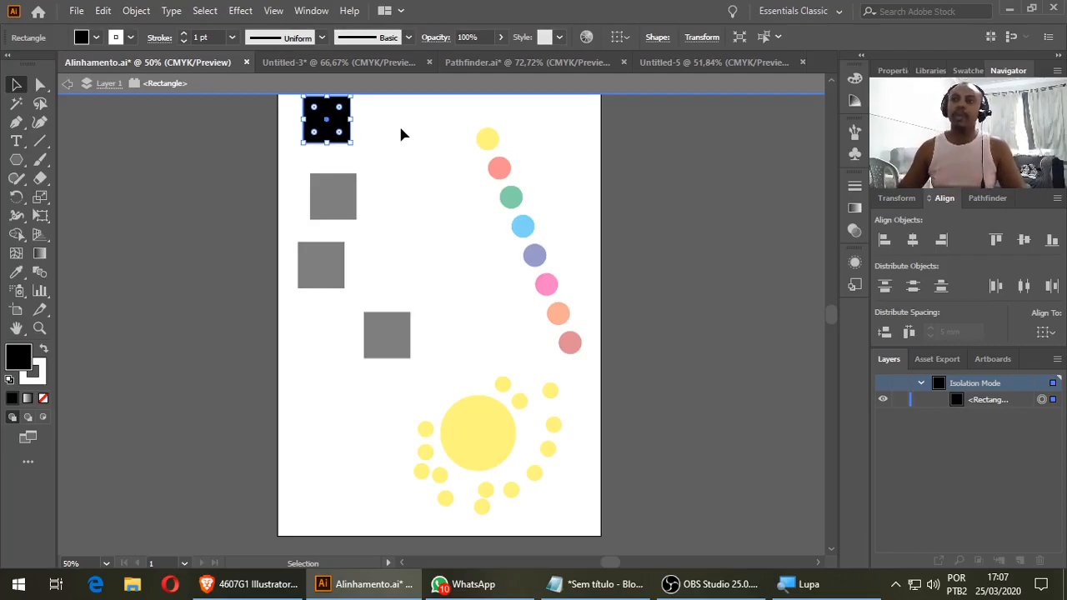
click(67, 84)
click(68, 84)
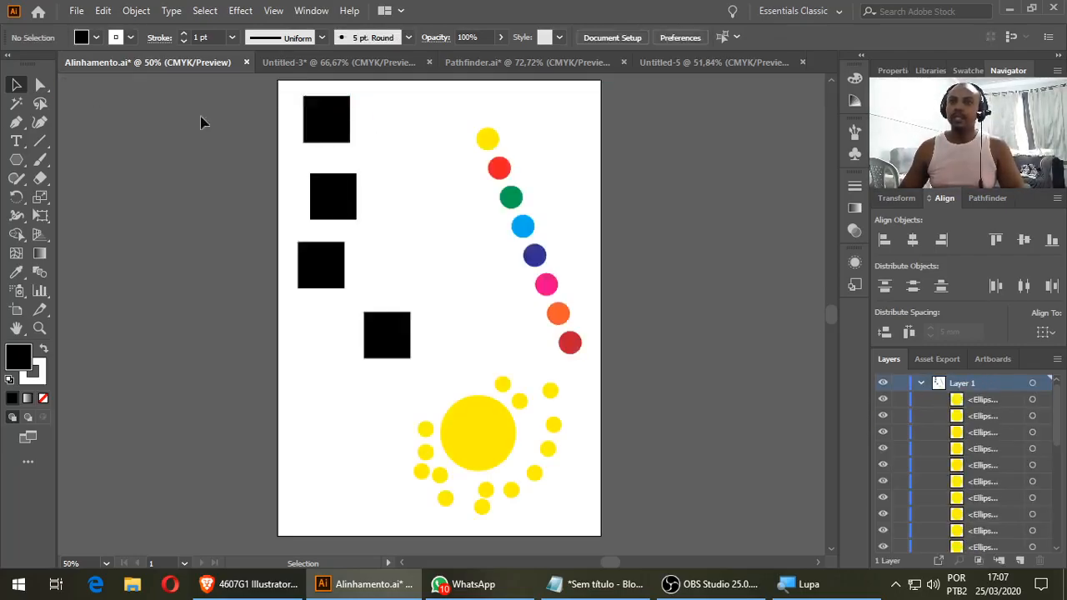
Step: Isolate the uppermost black square again, try to select the dimmed shapes outside it, and leave isolation mode through Layer 1
click(334, 140)
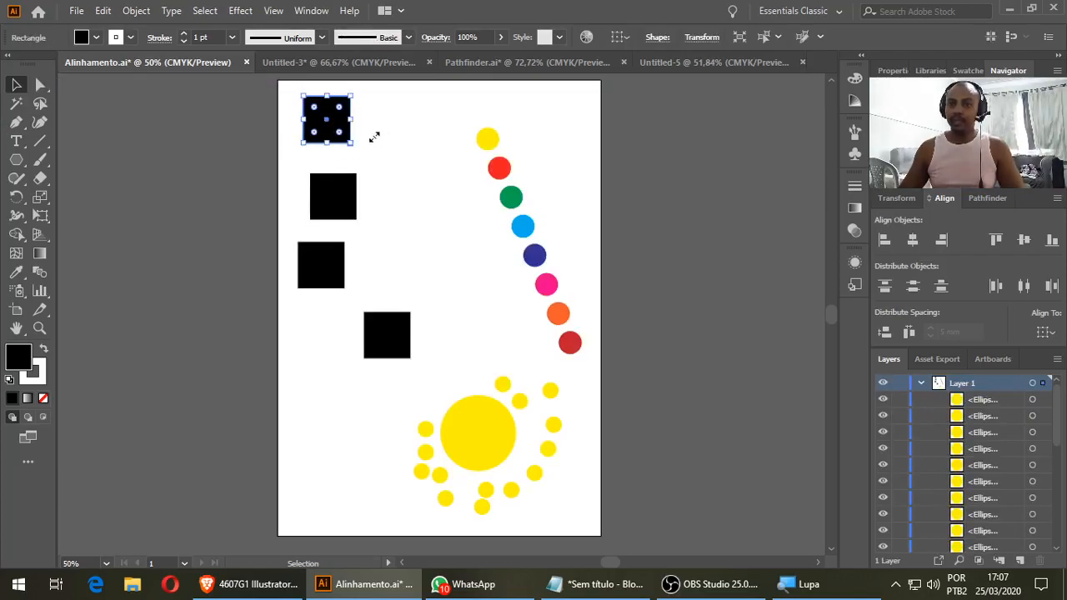
double_click(324, 122)
drag(345, 162, 369, 250)
drag(376, 180, 342, 307)
drag(418, 165, 541, 246)
drag(324, 275, 476, 434)
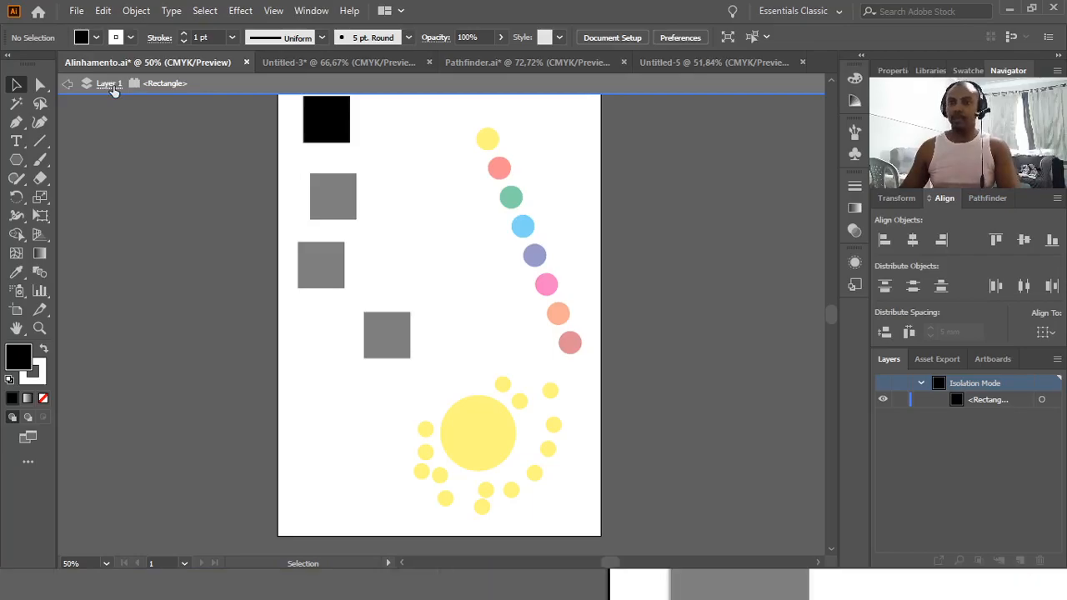
click(70, 85)
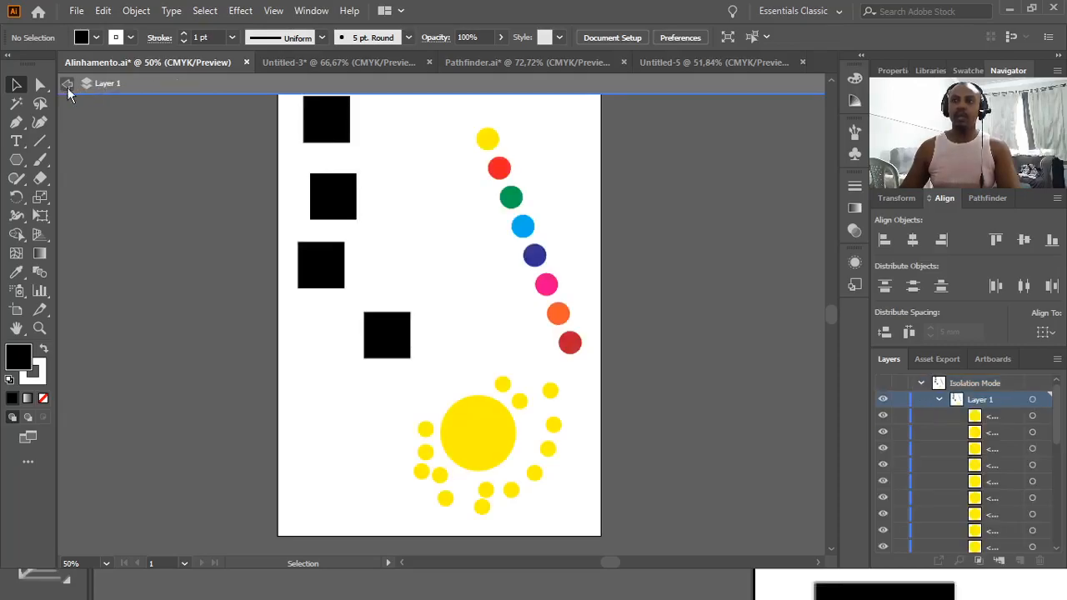
click(68, 87)
Step: Undo the accidental corner rounding, enter and leave isolation of the uppermost square once more, and end with nothing selected
click(326, 127)
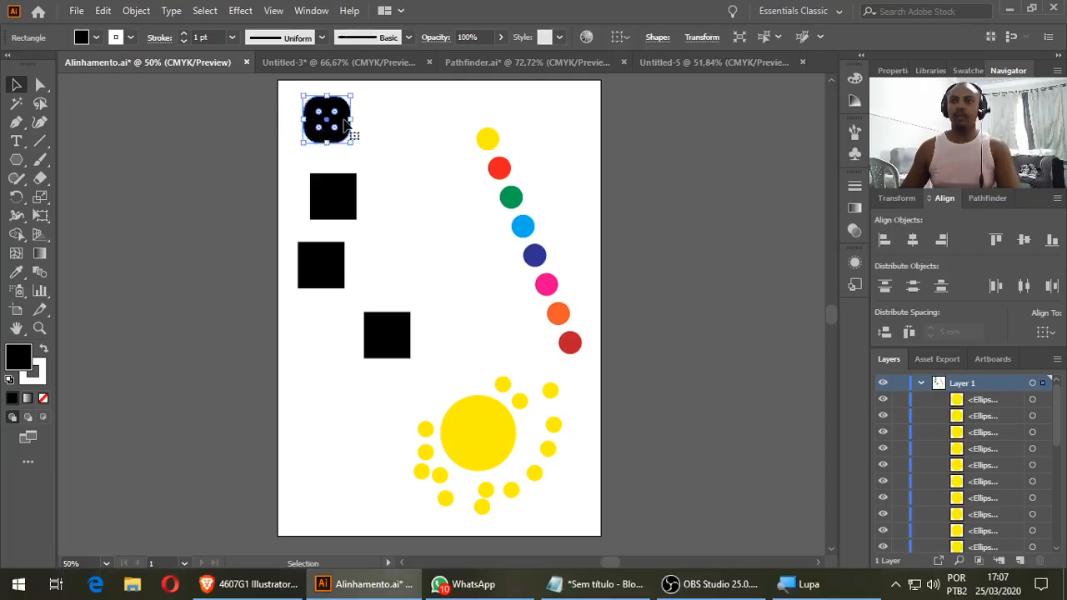
key(ctrl+z)
double_click(345, 124)
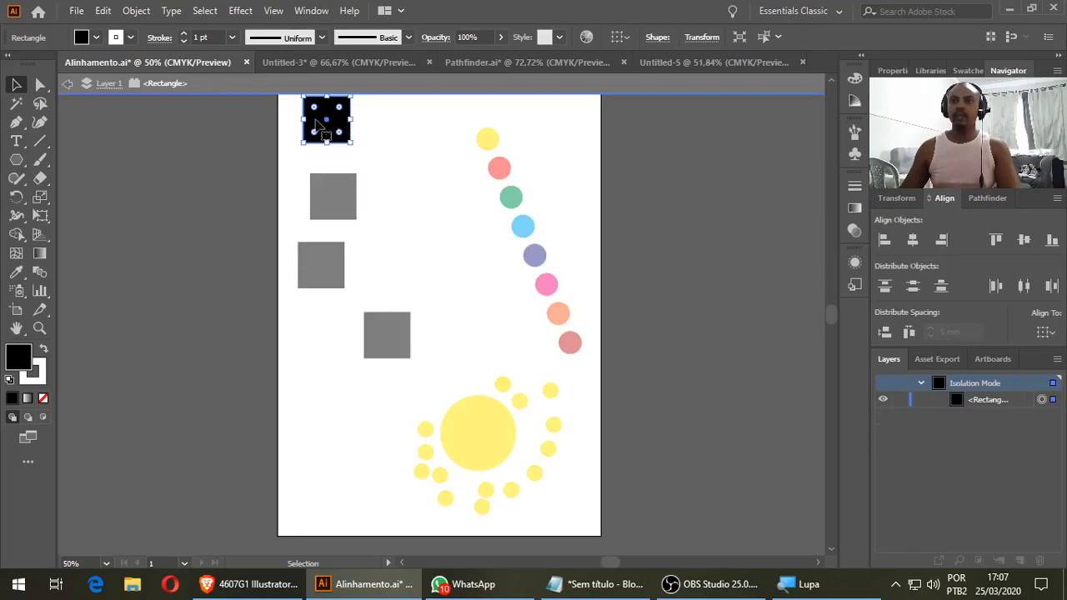
click(108, 86)
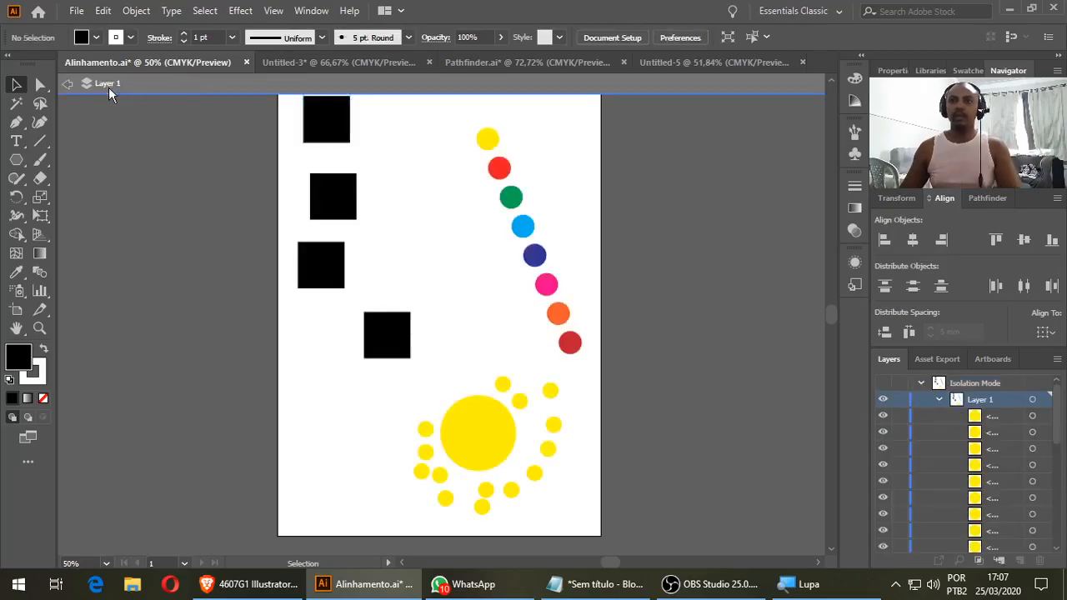
click(67, 84)
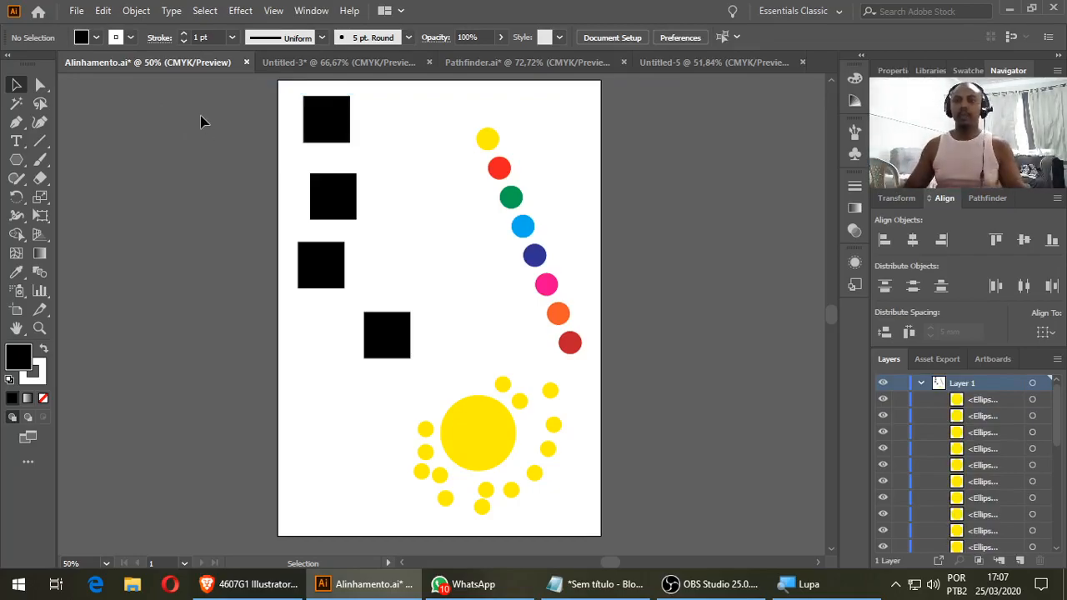
click(337, 110)
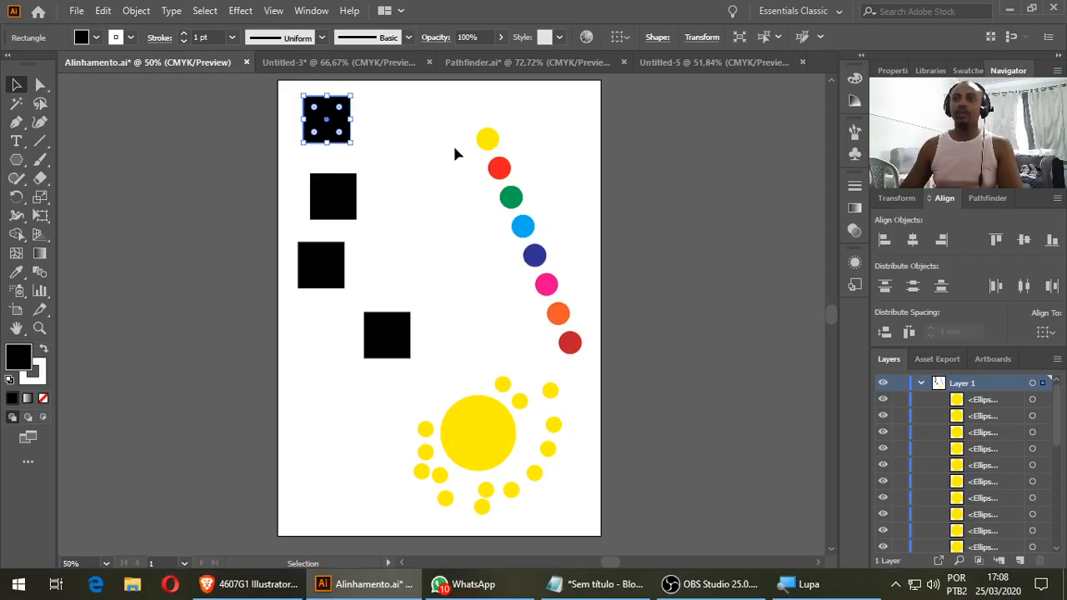
click(395, 125)
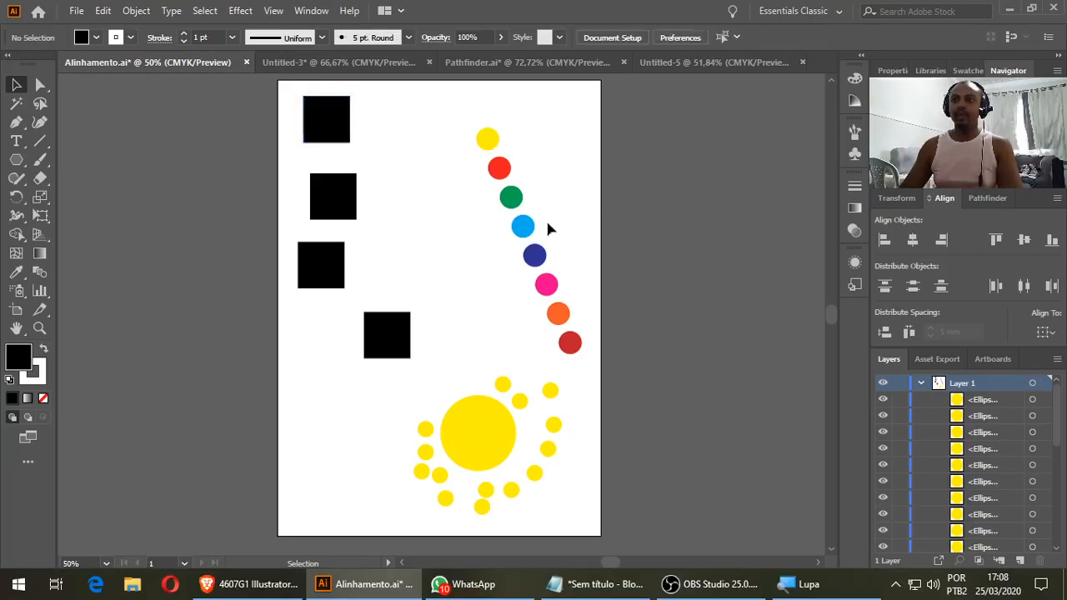
Step: Fill the second square with red, the third with yellow and the fourth with green
click(342, 200)
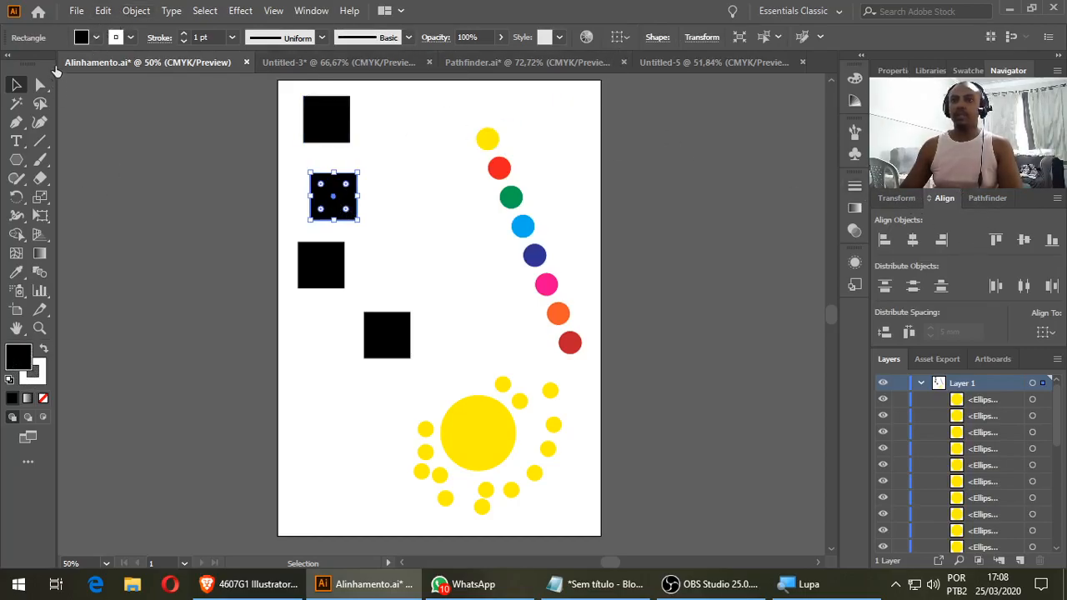
click(55, 68)
click(325, 269)
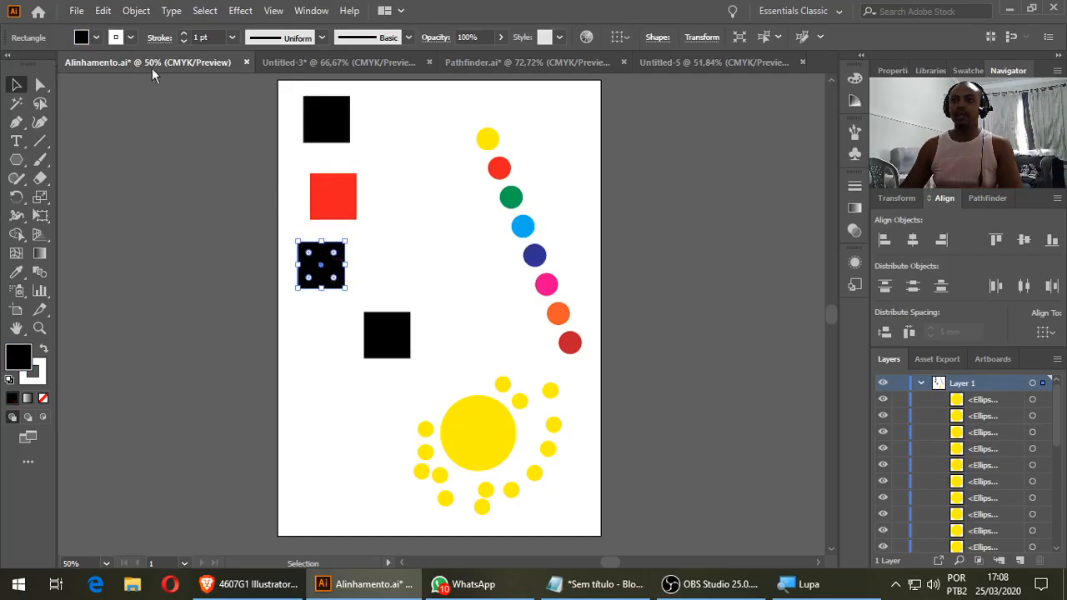
click(66, 70)
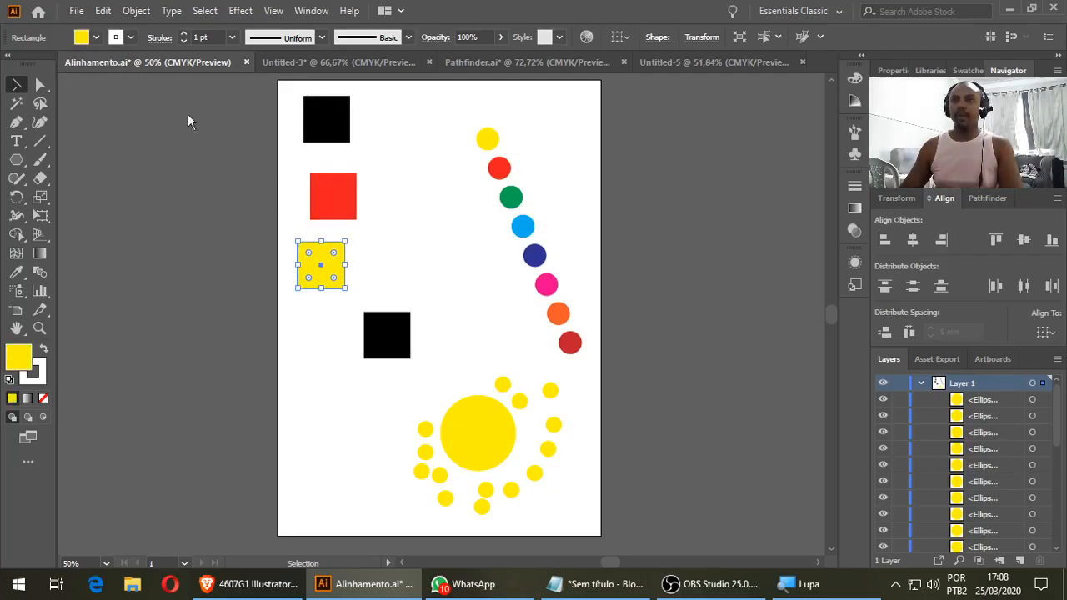
click(397, 321)
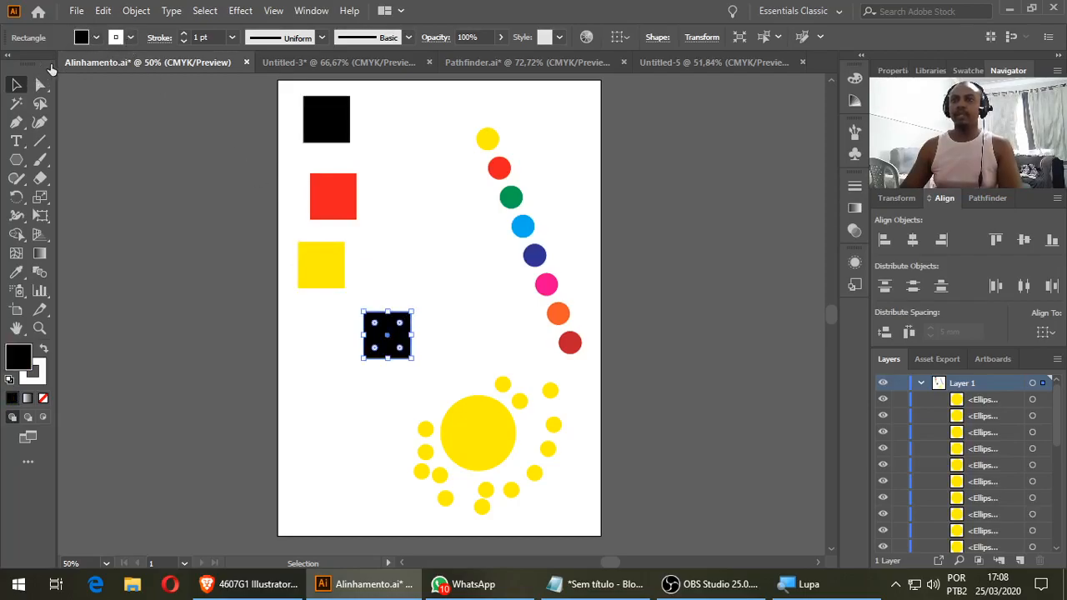
click(74, 63)
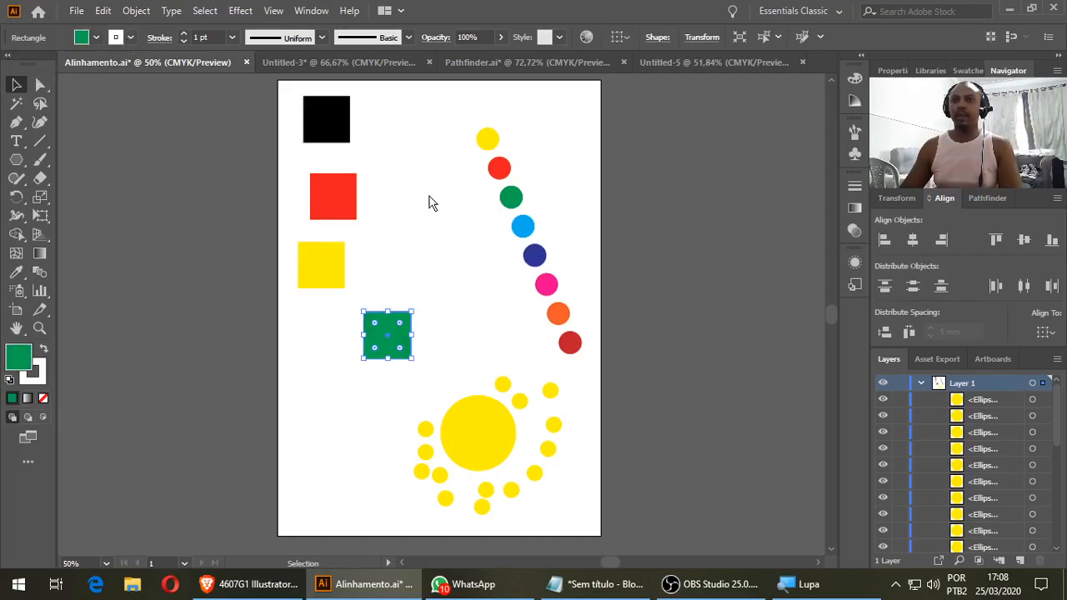
Step: Duplicate the black square three times, placing the copies beside the red, yellow and green squares
click(326, 119)
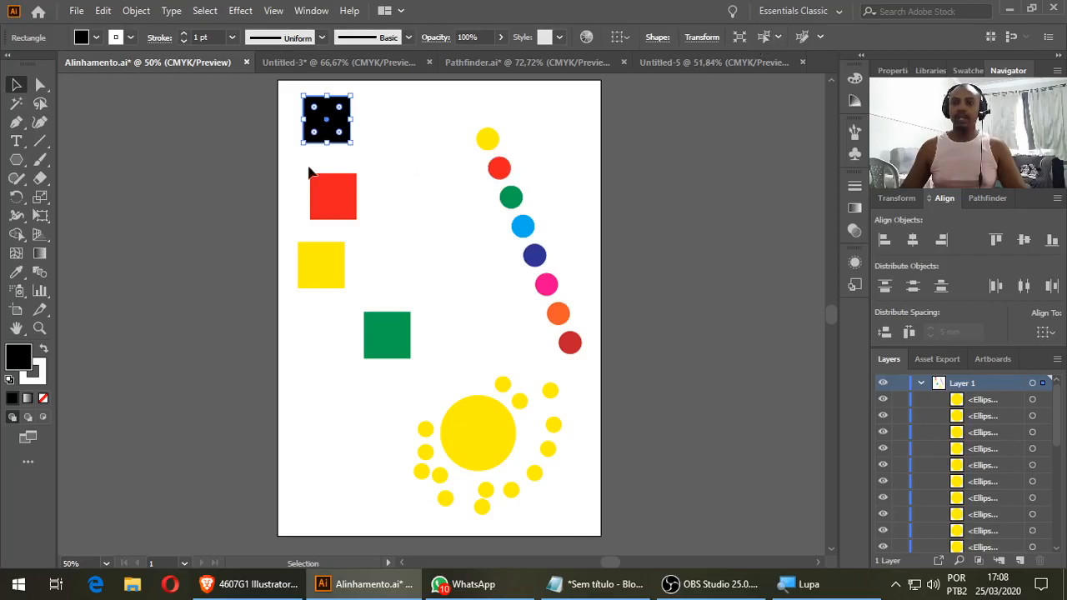
click(382, 158)
drag(335, 129, 393, 273)
click(450, 254)
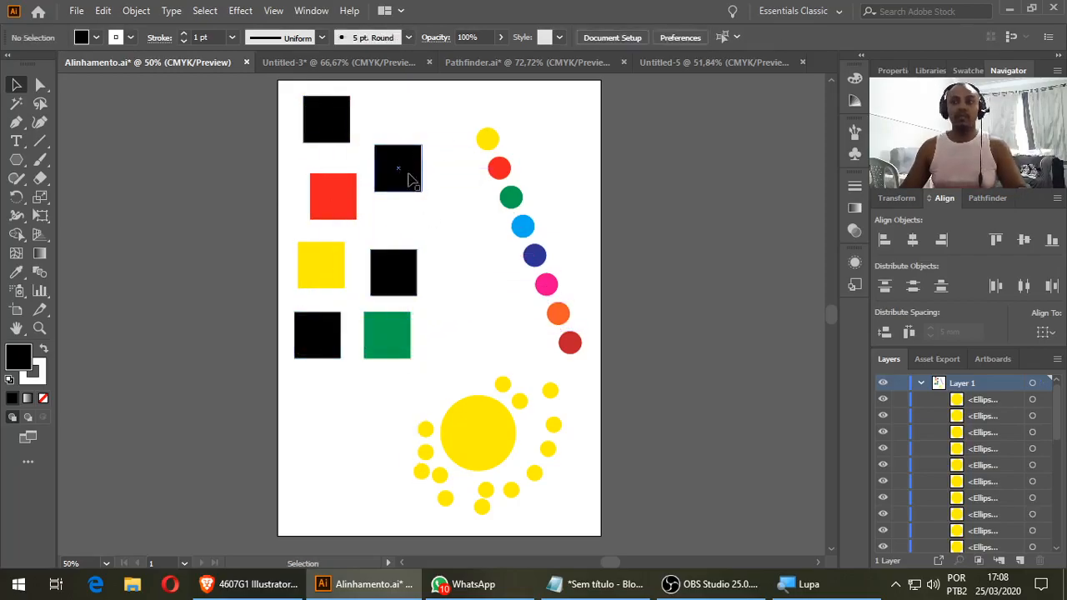
Step: Select all black squares at once with Select Similar Objects, starting from the uppermost one, and revert that selection
click(336, 114)
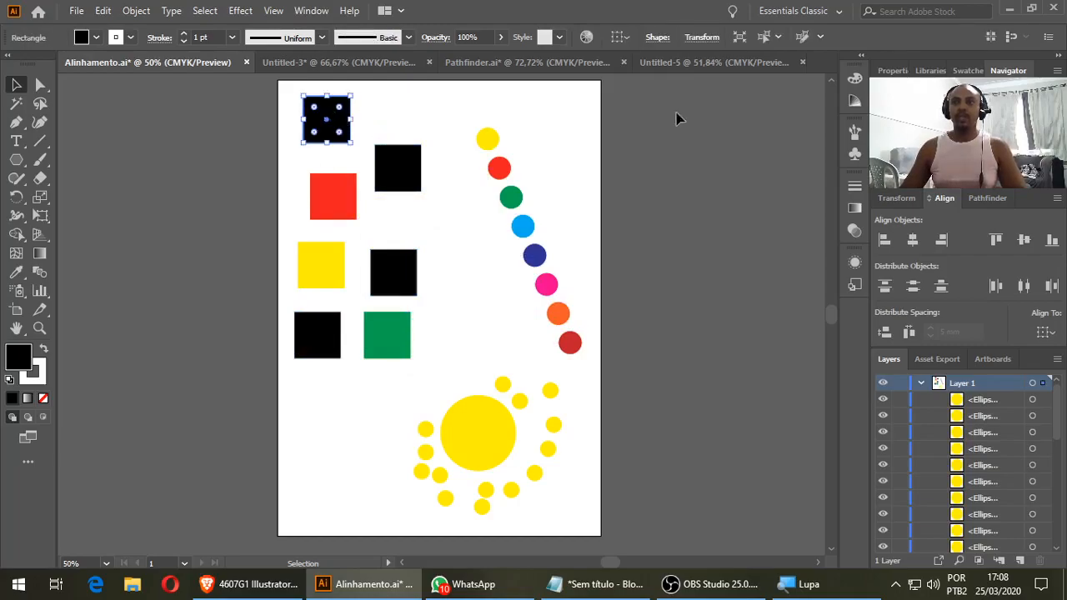
click(762, 40)
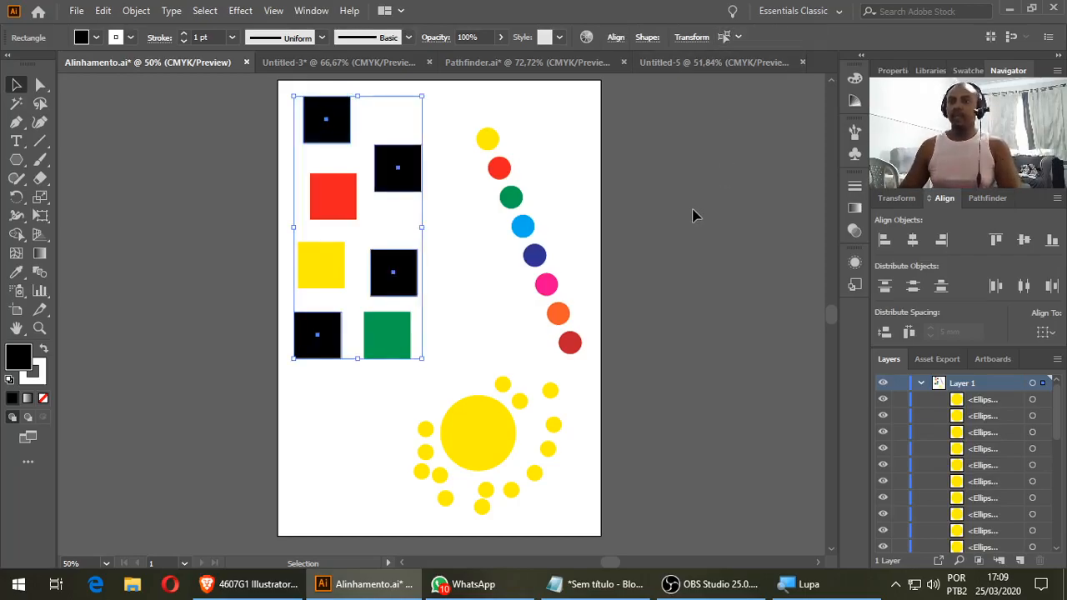
key(ctrl+z)
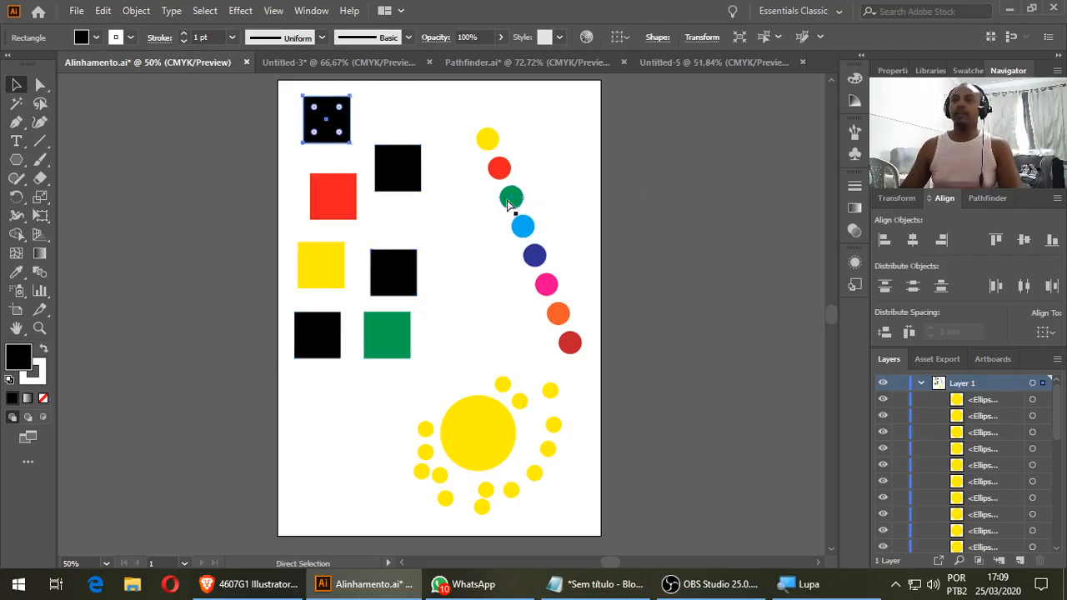
Step: Undo the black square duplications and clear the selection of the original squares
key(ctrl+z)
key(ctrl+z)
key(ctrl+z)
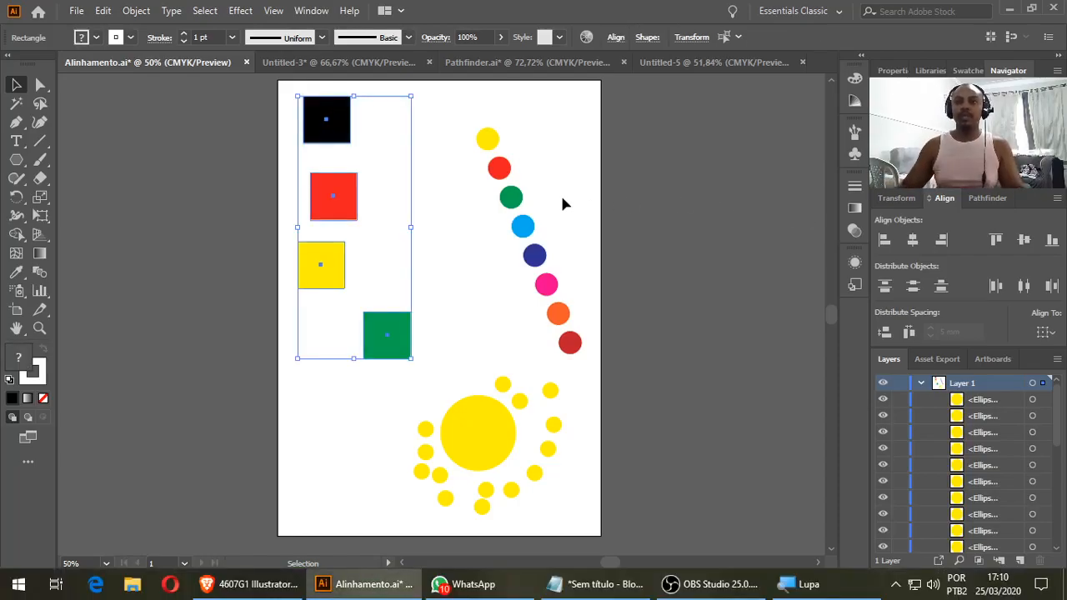
click(469, 256)
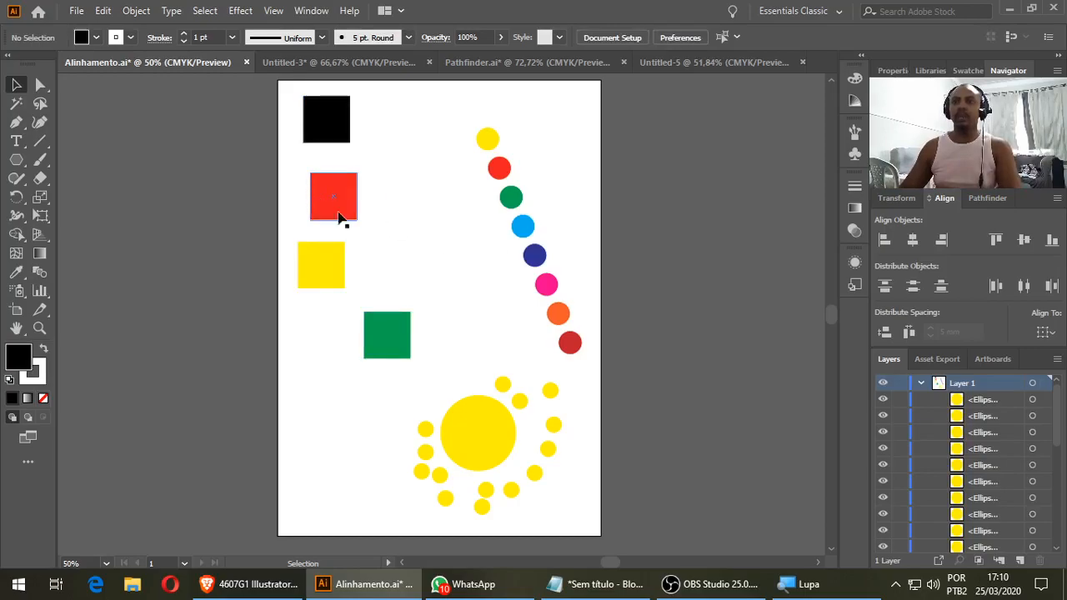
Step: Copy existing squares to add a larger pink square at the foot of the column and a small tan square beside it
drag(372, 333, 330, 397)
mouse_move(326, 410)
mouse_down()
mouse_move(296, 355)
mouse_move(321, 430)
mouse_up()
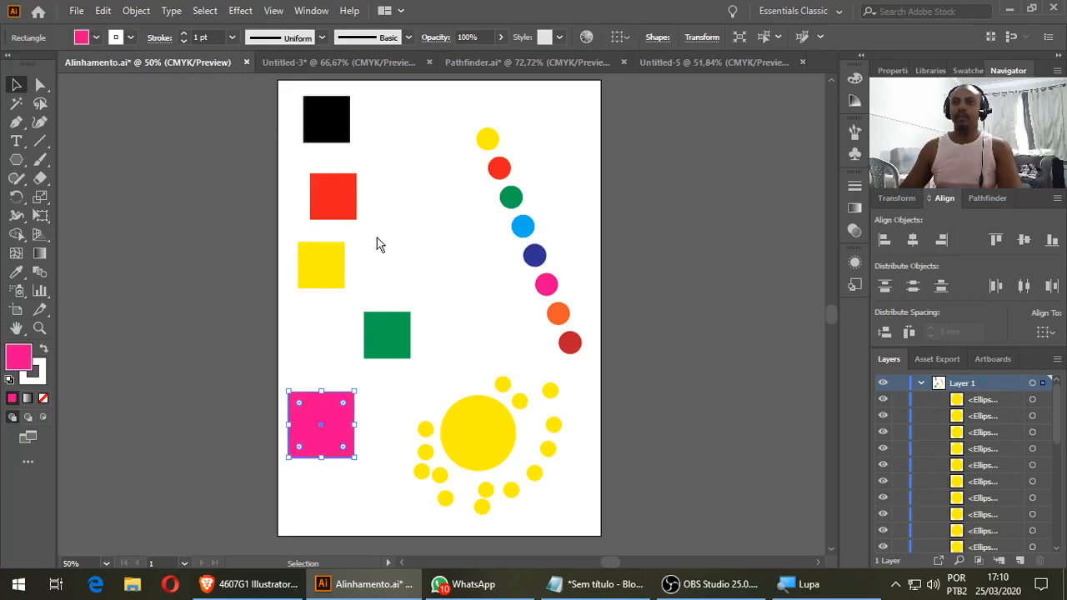
drag(330, 277, 390, 439)
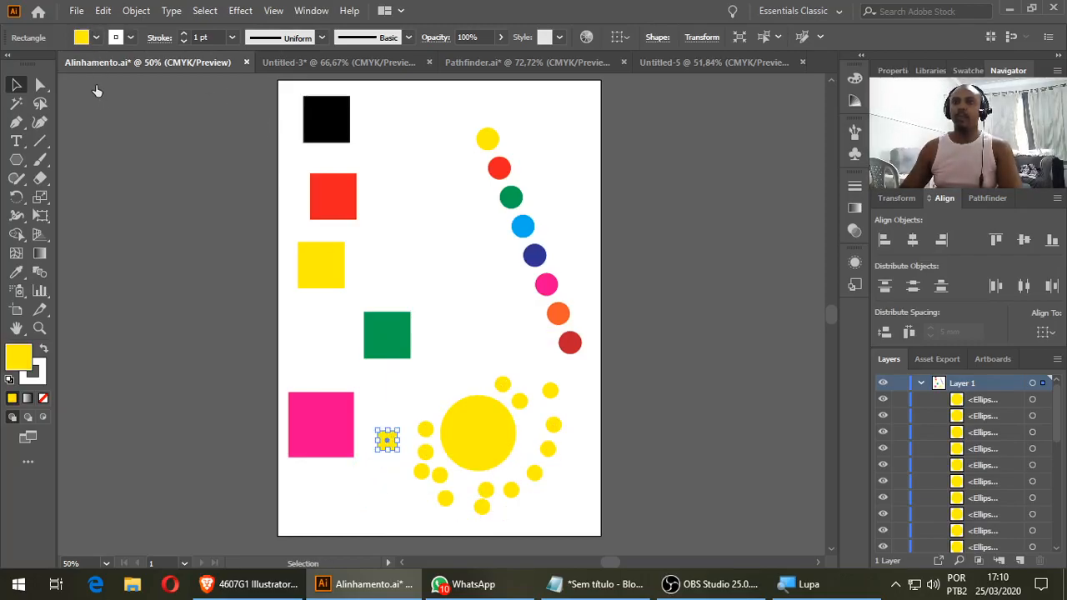
click(96, 90)
Step: Use Select Similar Objects to select all squares from the black one and all circles from the uppermost yellow one, ending with nothing selected
click(345, 130)
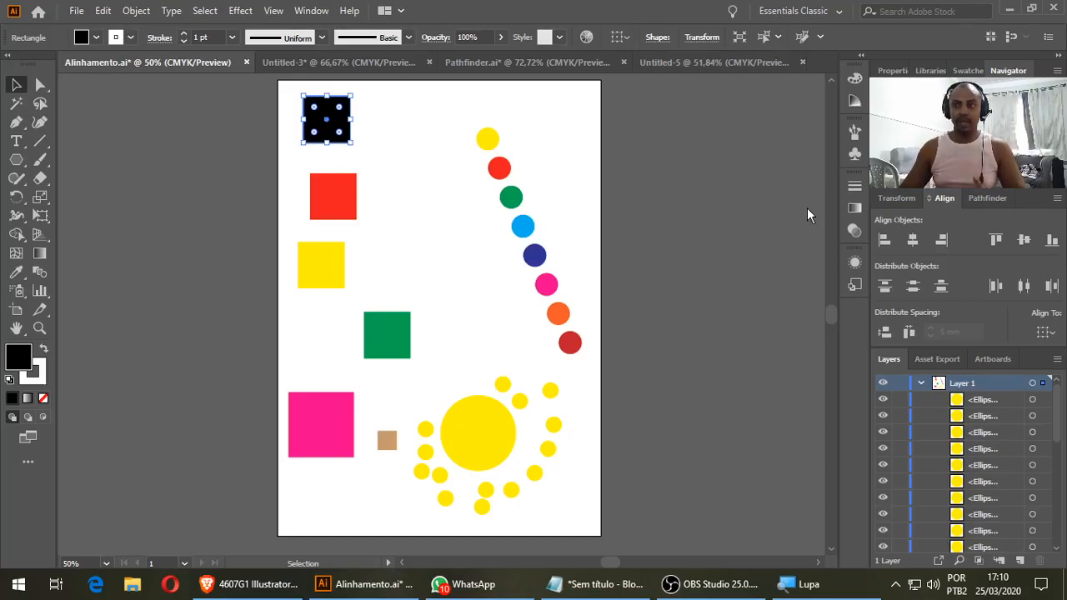
click(764, 37)
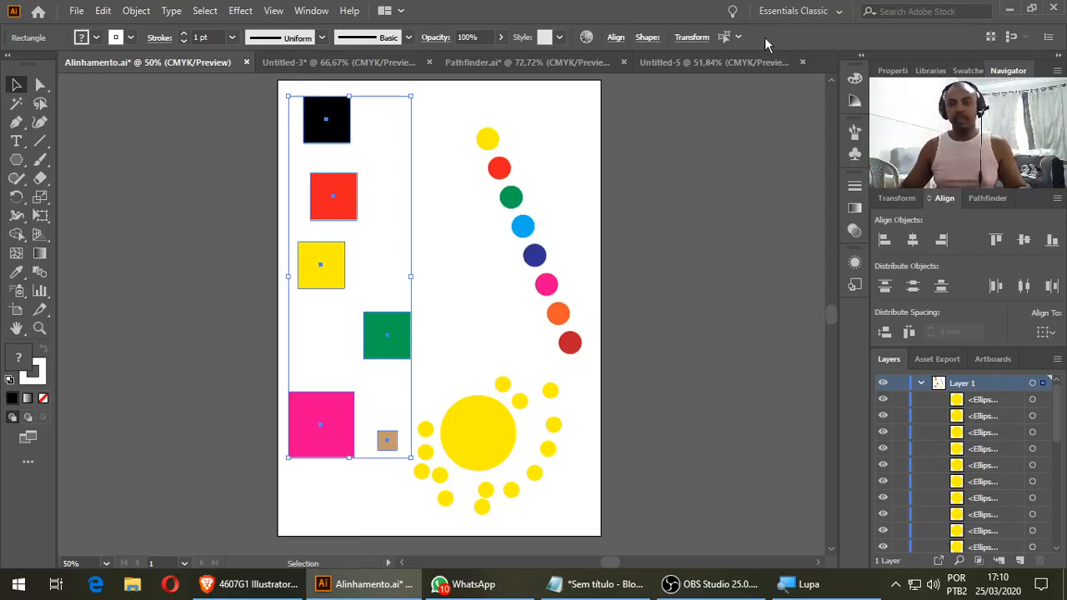
click(488, 139)
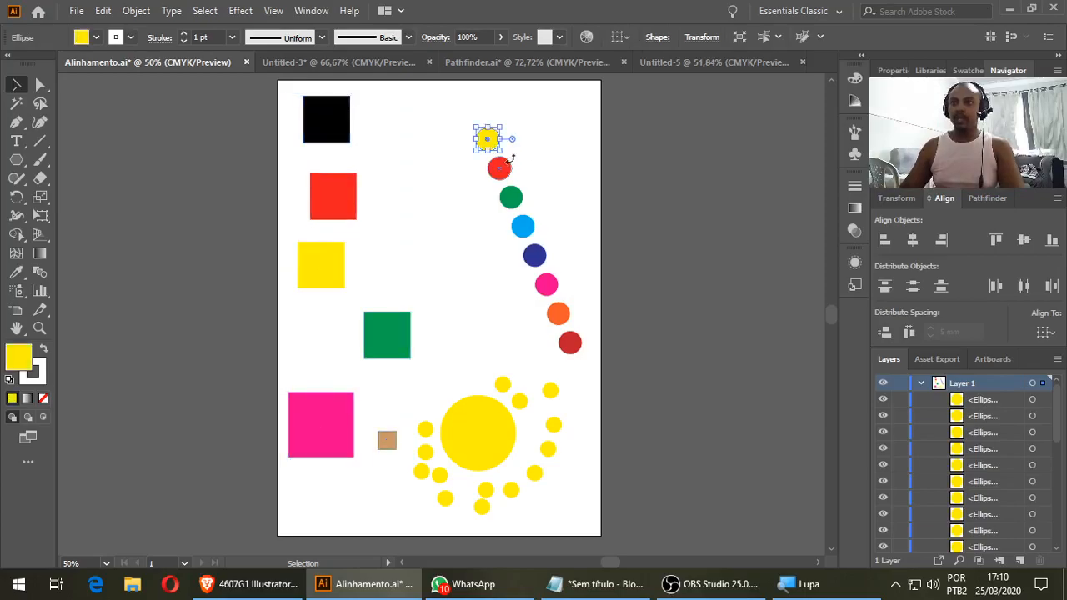
click(762, 39)
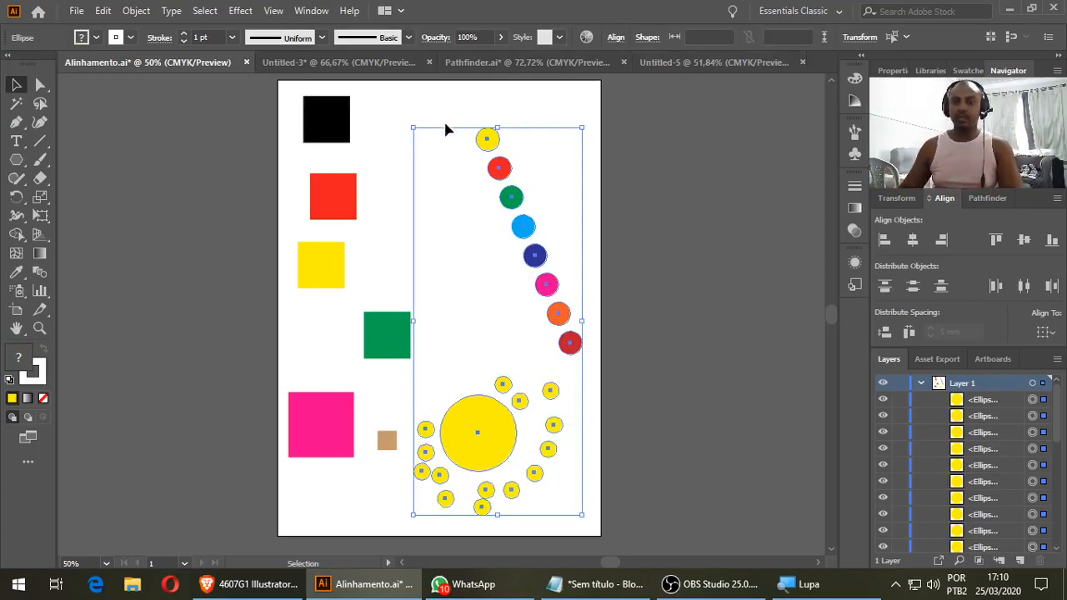
click(425, 105)
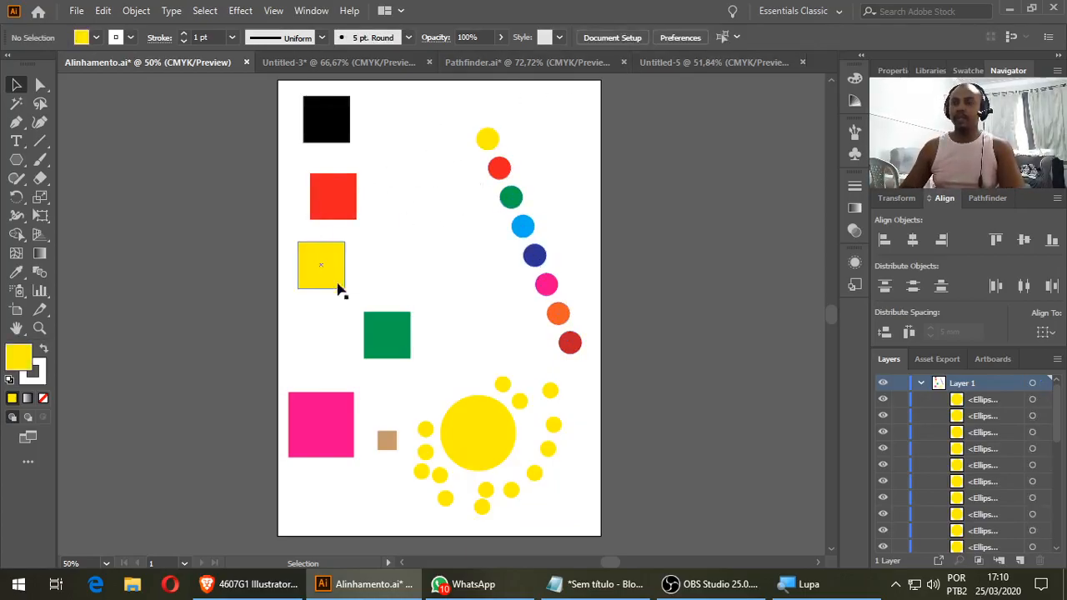
Step: Delete the large pink square at the foot of the column and the small tan square beside it
click(325, 138)
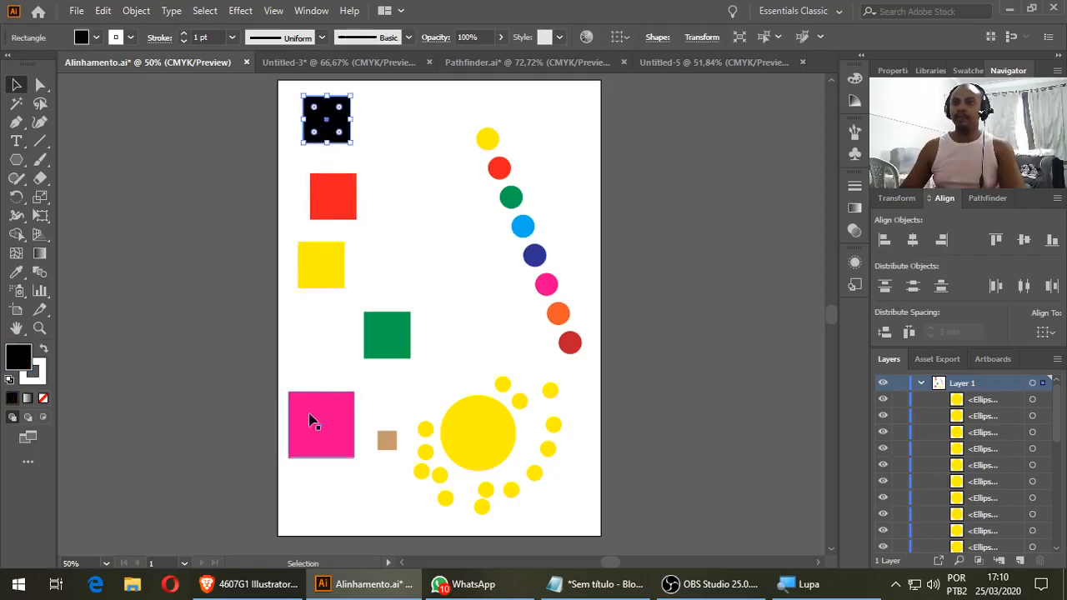
click(315, 420)
shift+click(384, 442)
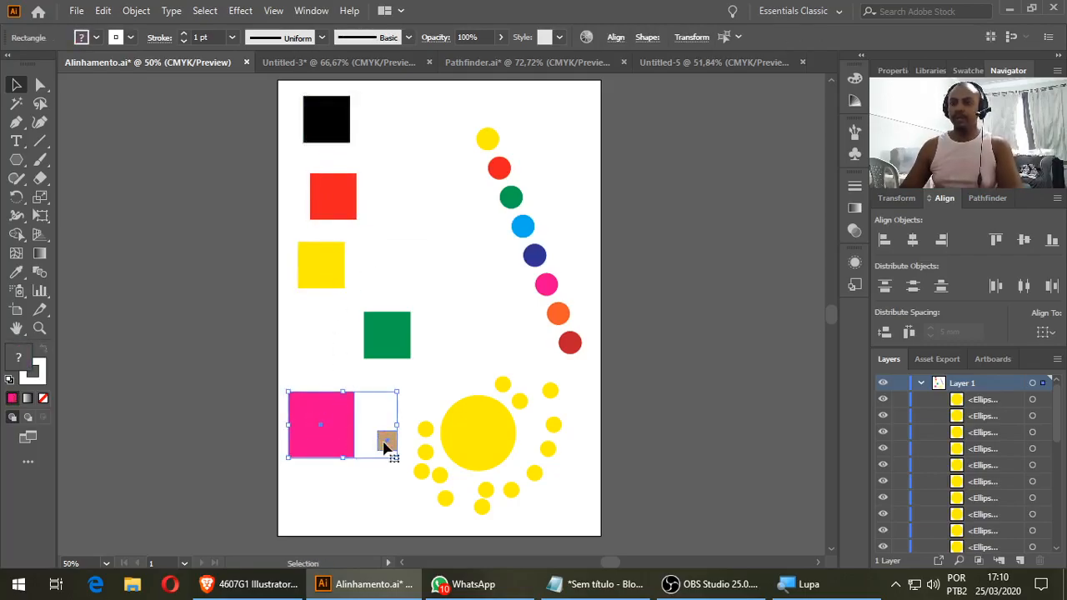
key(Delete)
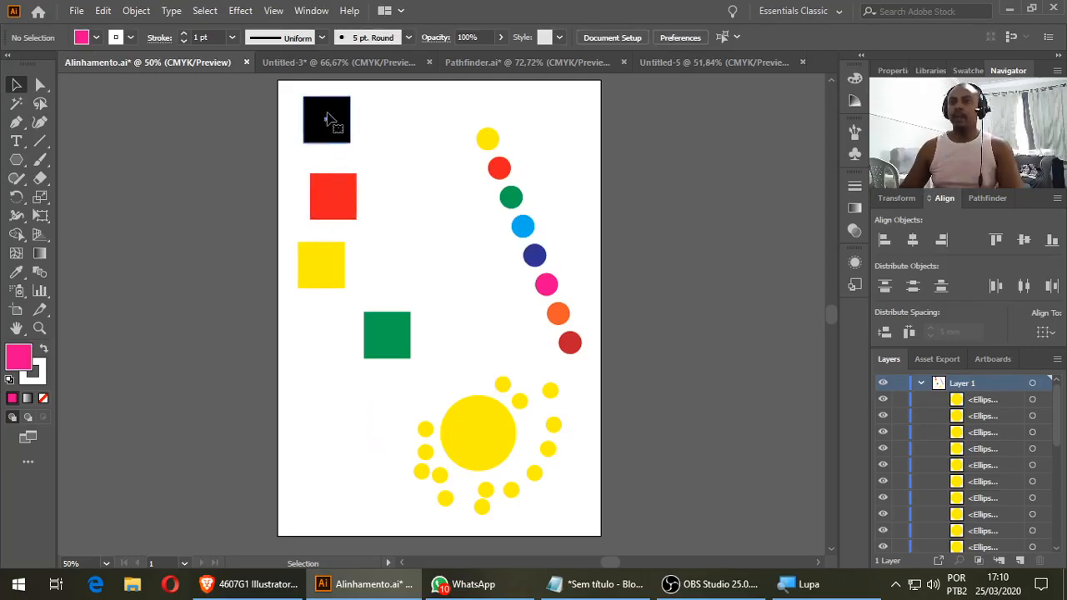
Step: Use Select Similar Objects from the black square to select every square, and clear the selection
click(332, 117)
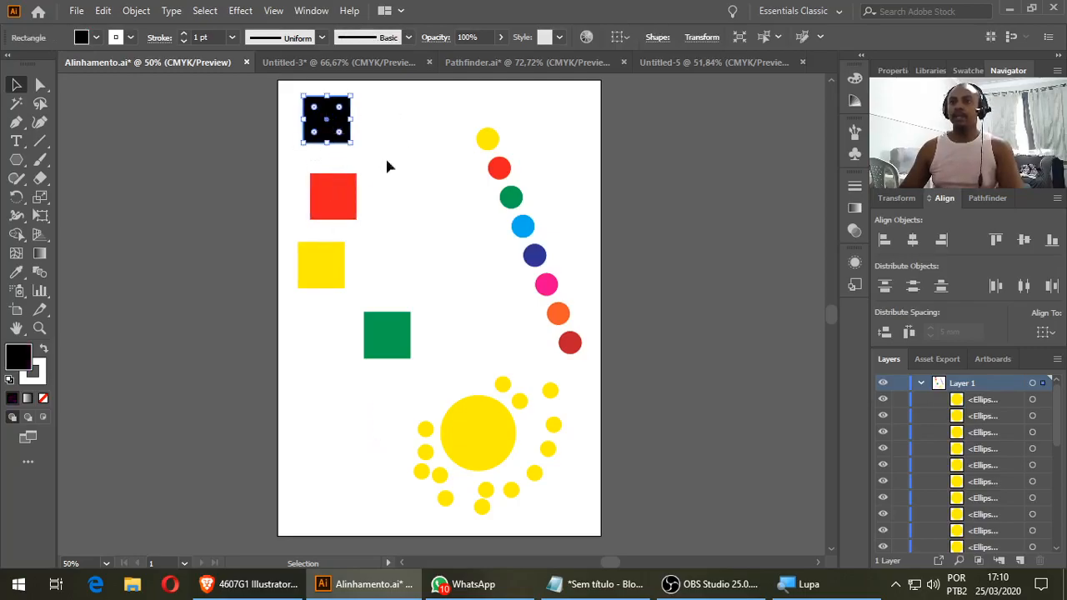
click(758, 39)
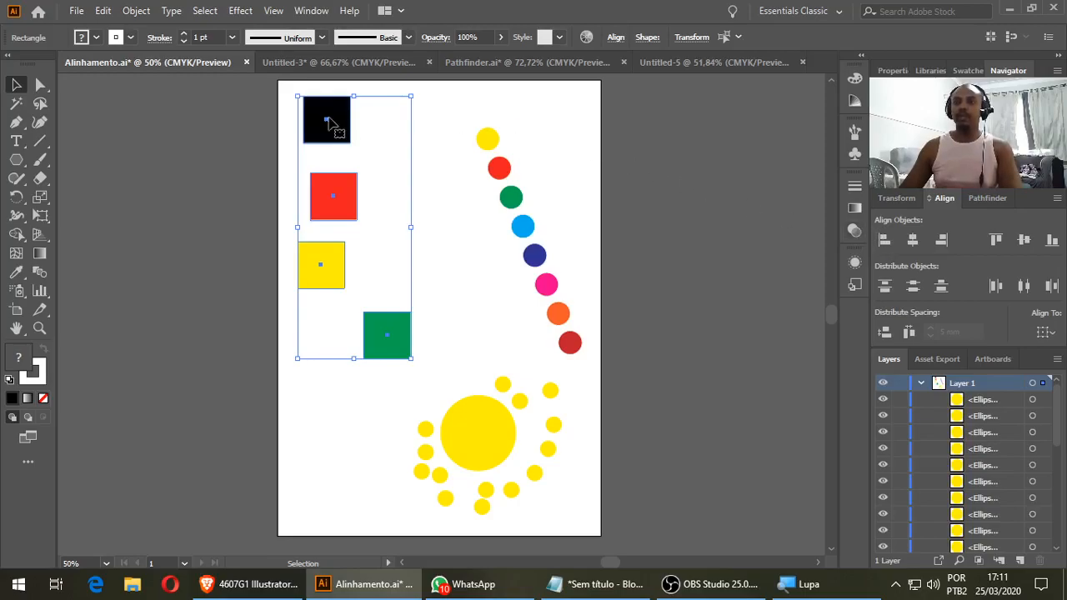
click(361, 208)
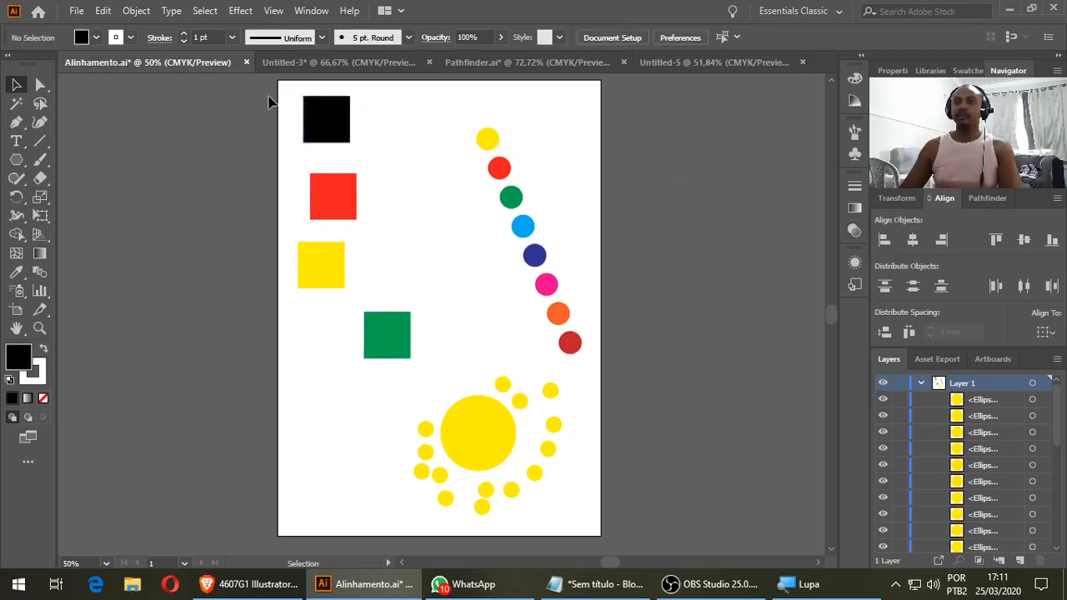
Step: Select the red, yellow, green and black squares together and try Horizontal Align Left on them twice, undoing it each time
click(345, 207)
shift+click(330, 275)
shift+click(393, 335)
shift+click(325, 133)
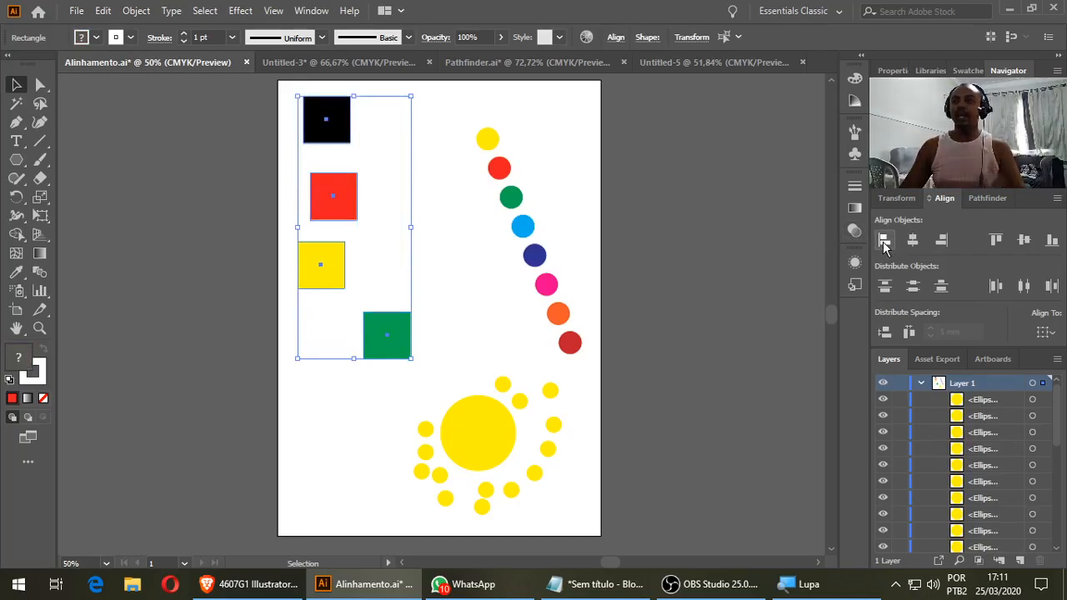
click(885, 248)
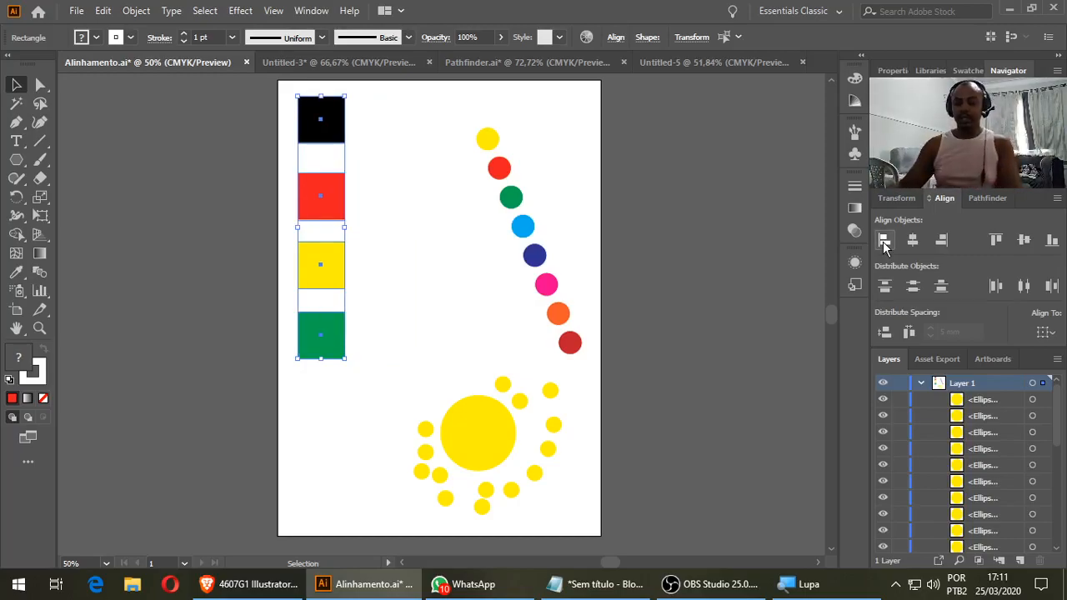
key(ctrl+z)
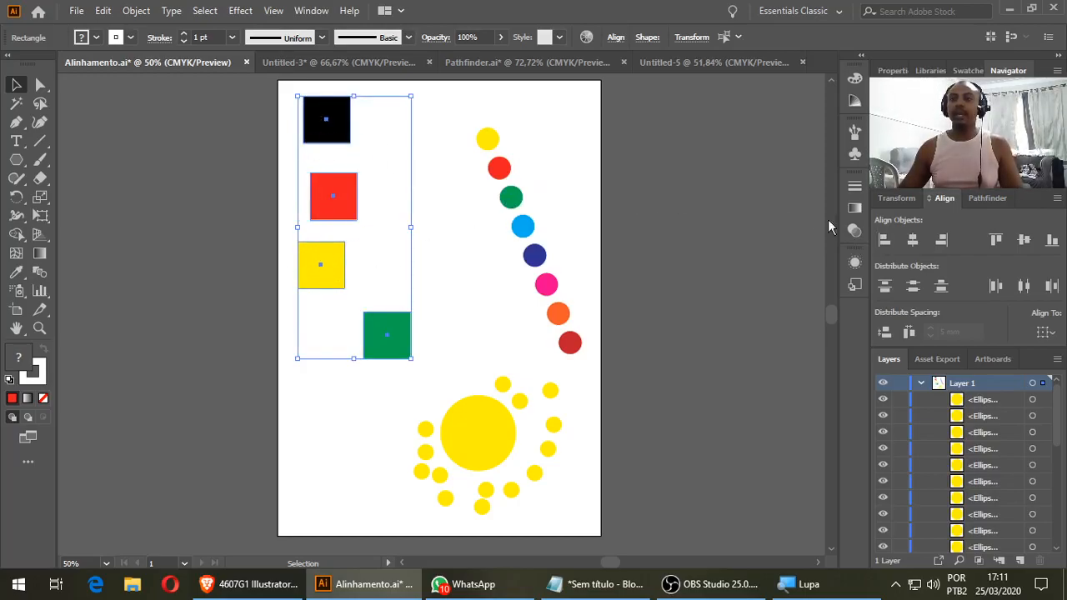
click(884, 240)
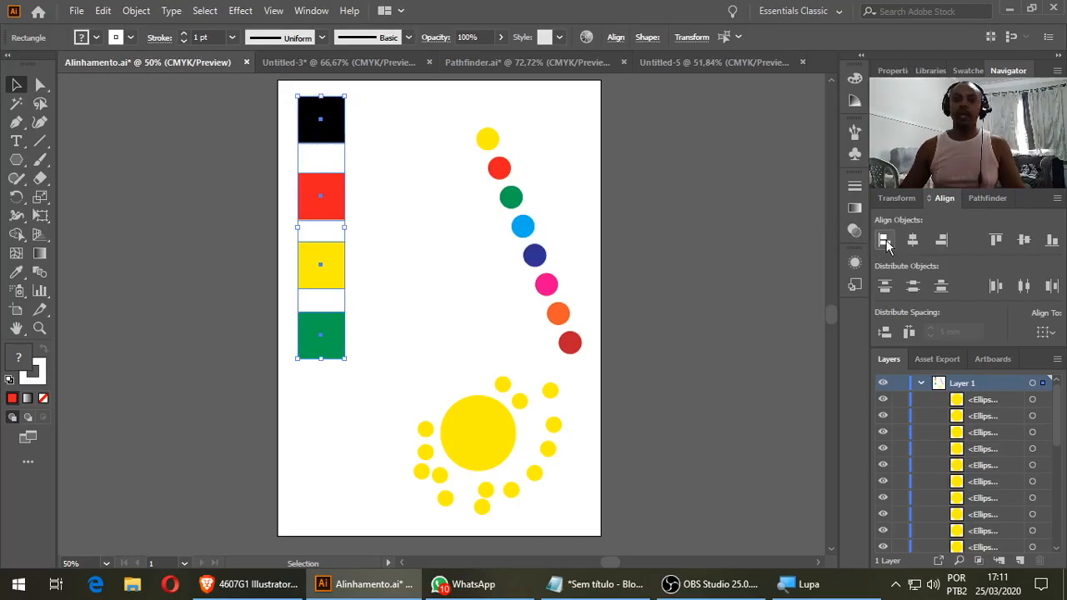
key(ctrl+z)
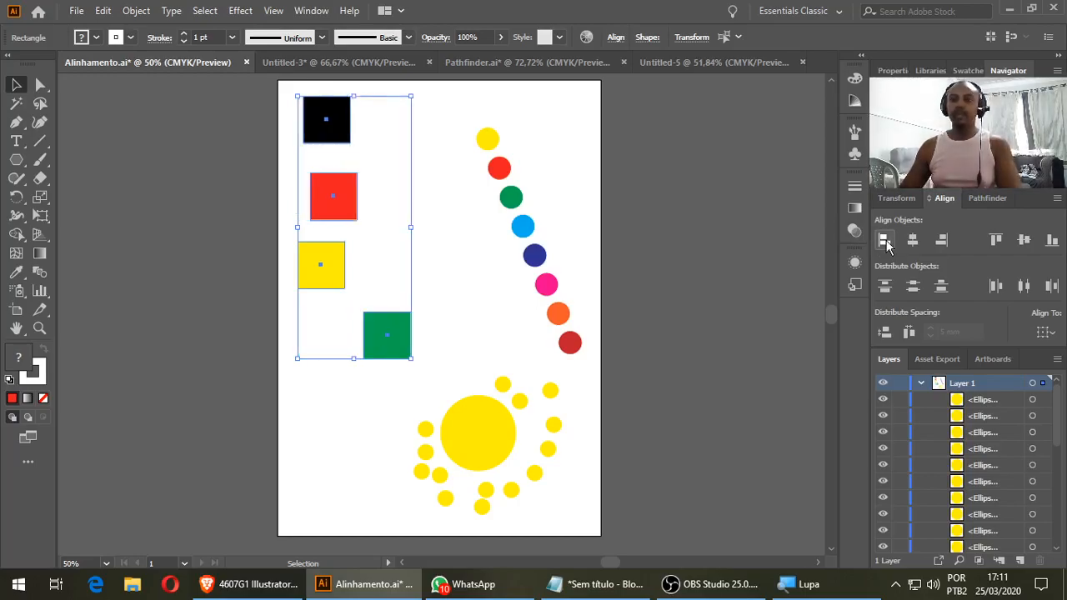
Step: Try Horizontal Align Right and Horizontal Align Center on the selected squares, undoing each alignment
click(939, 241)
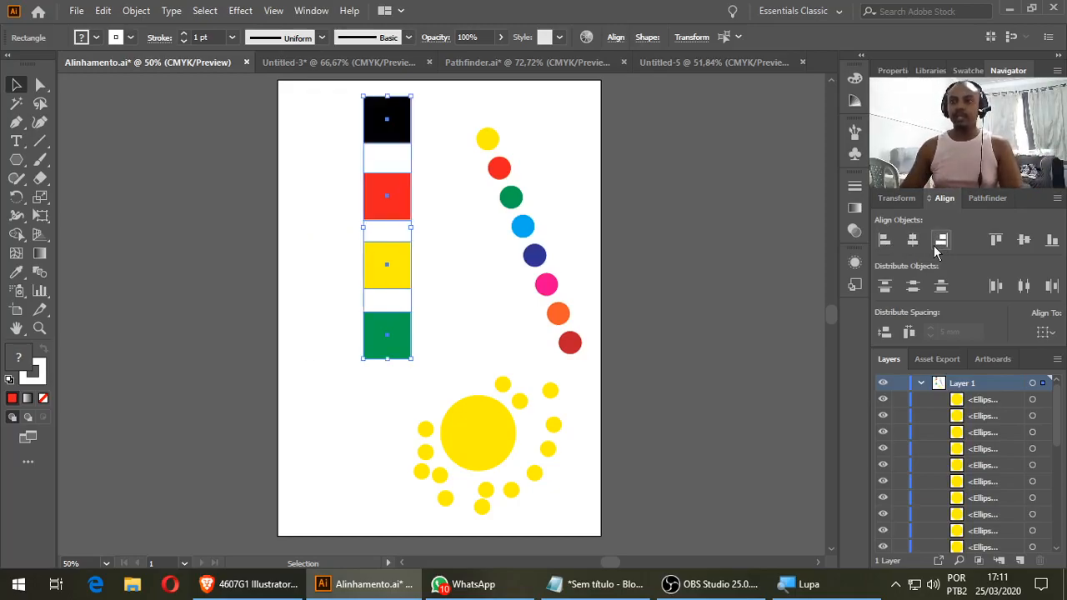
key(ctrl+z)
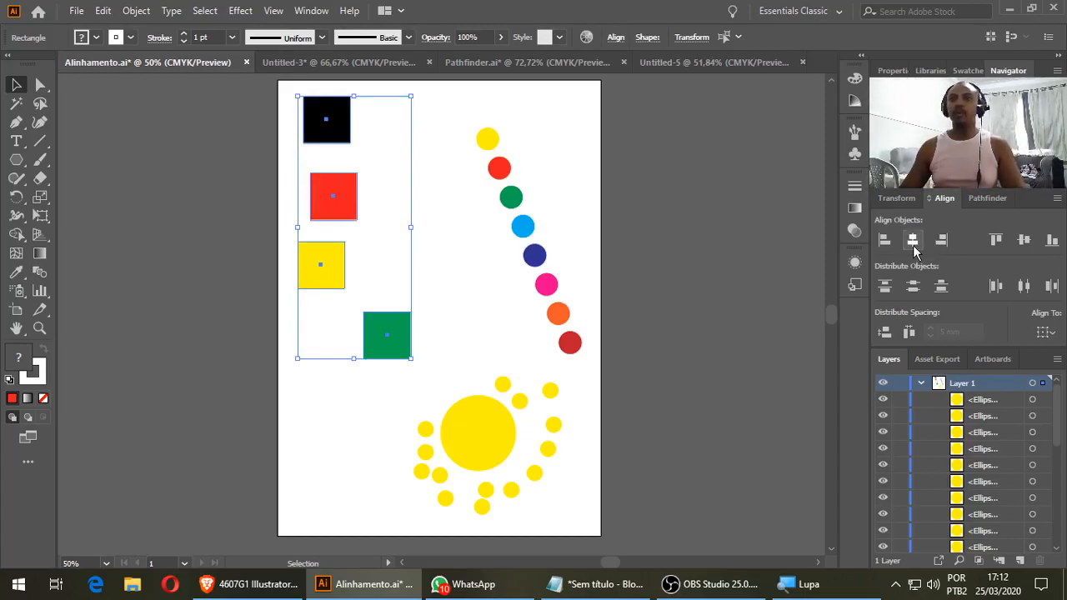
click(912, 240)
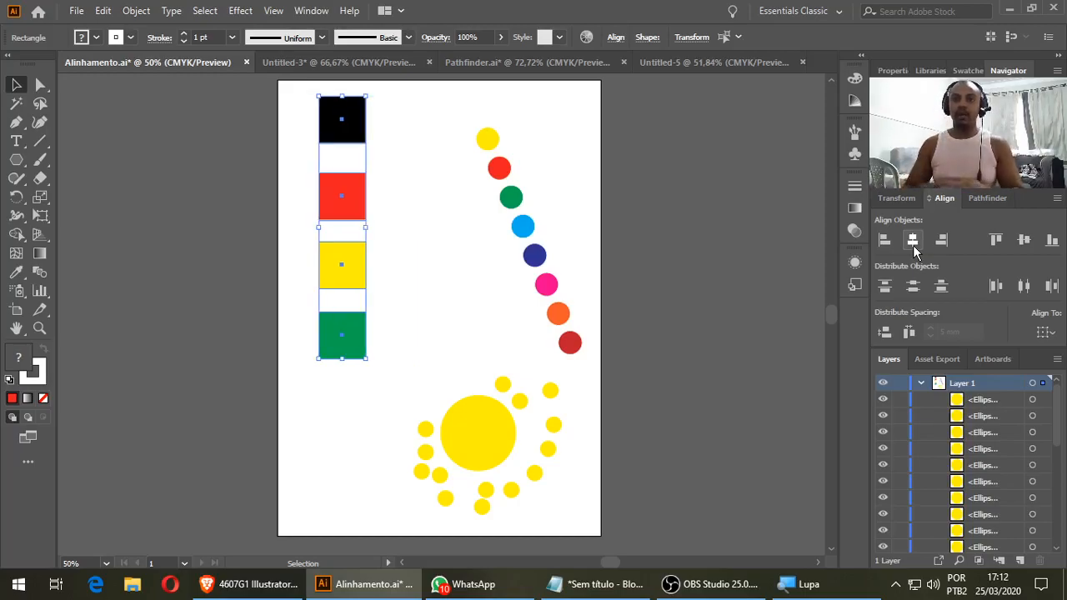
key(ctrl+z)
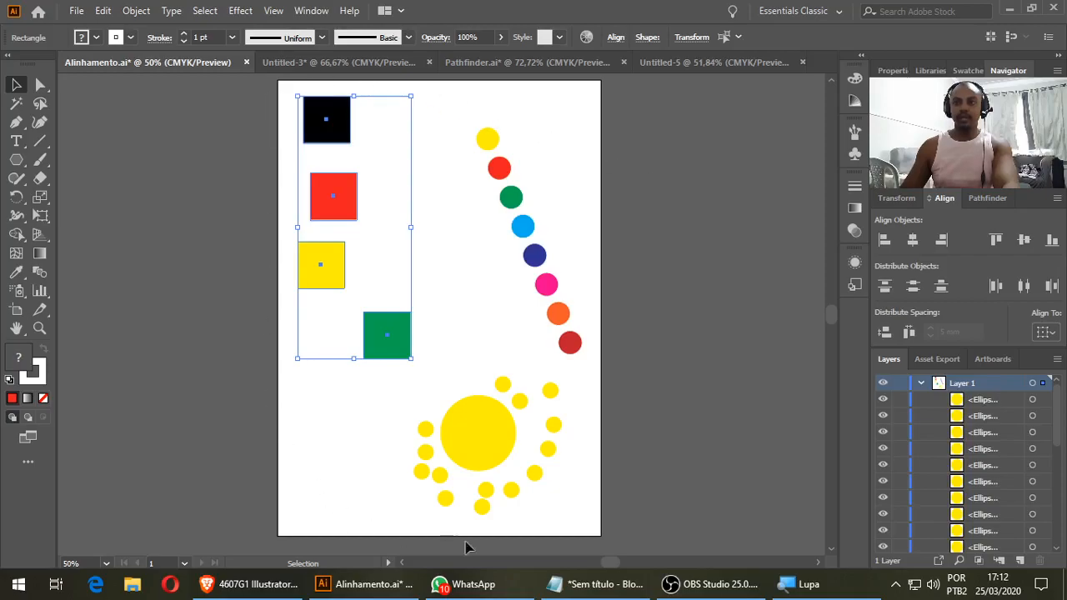
Step: Align to a key object, trying different squares and settling on the green one, centre the squares horizontally on it, and undo the alignment
click(1001, 367)
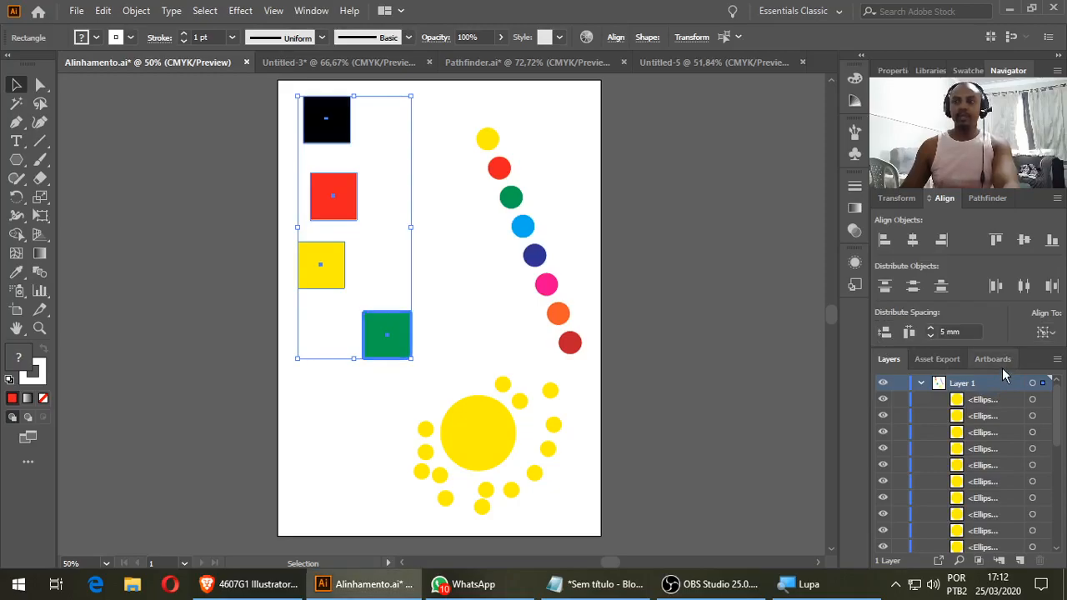
click(328, 270)
click(328, 213)
click(330, 140)
click(315, 282)
click(381, 333)
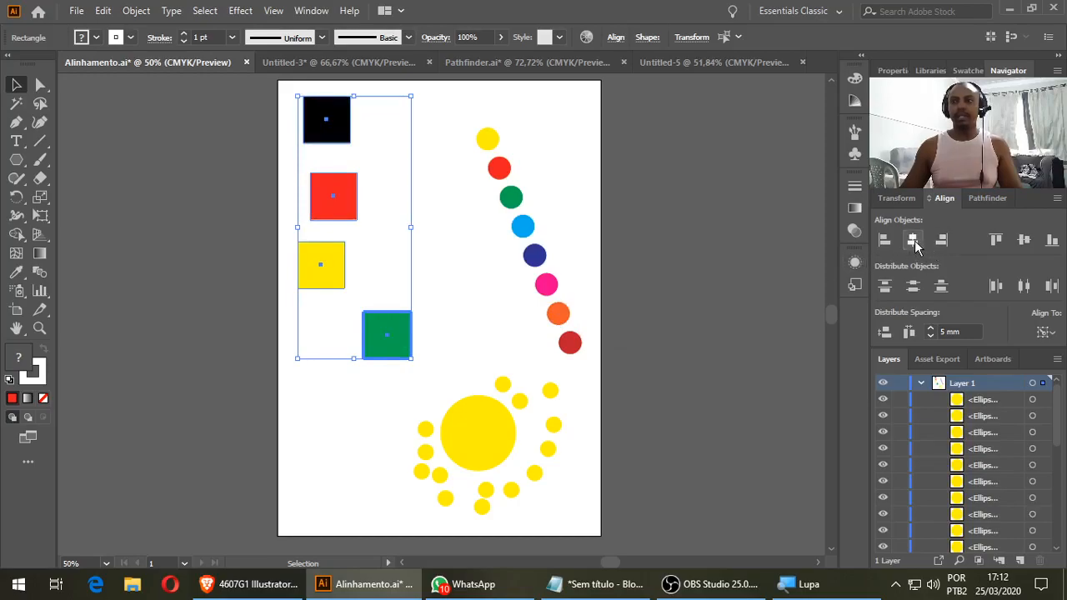
click(915, 240)
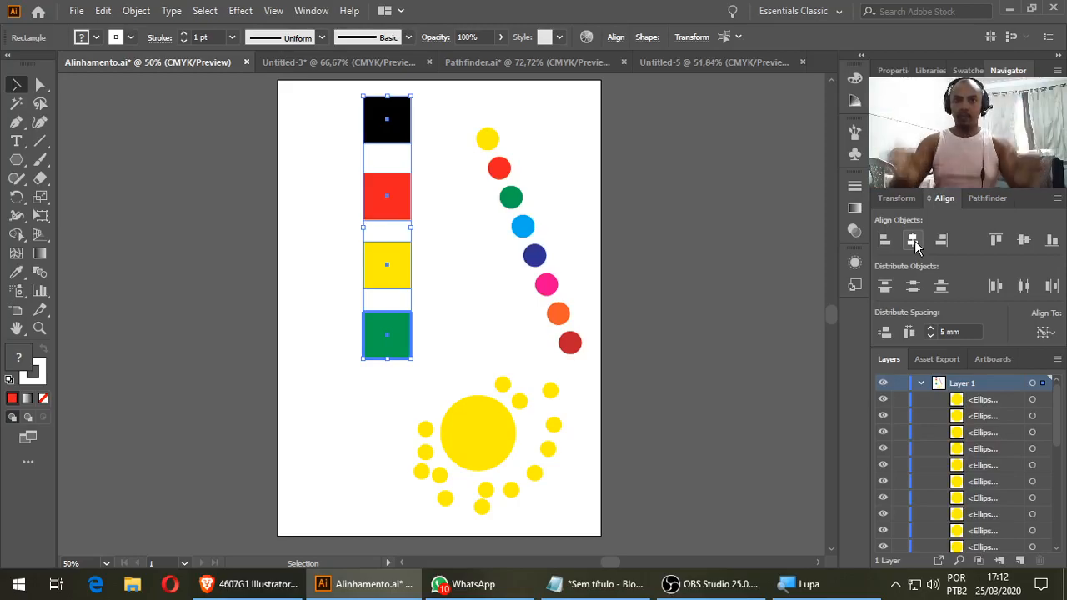
key(ctrl+z)
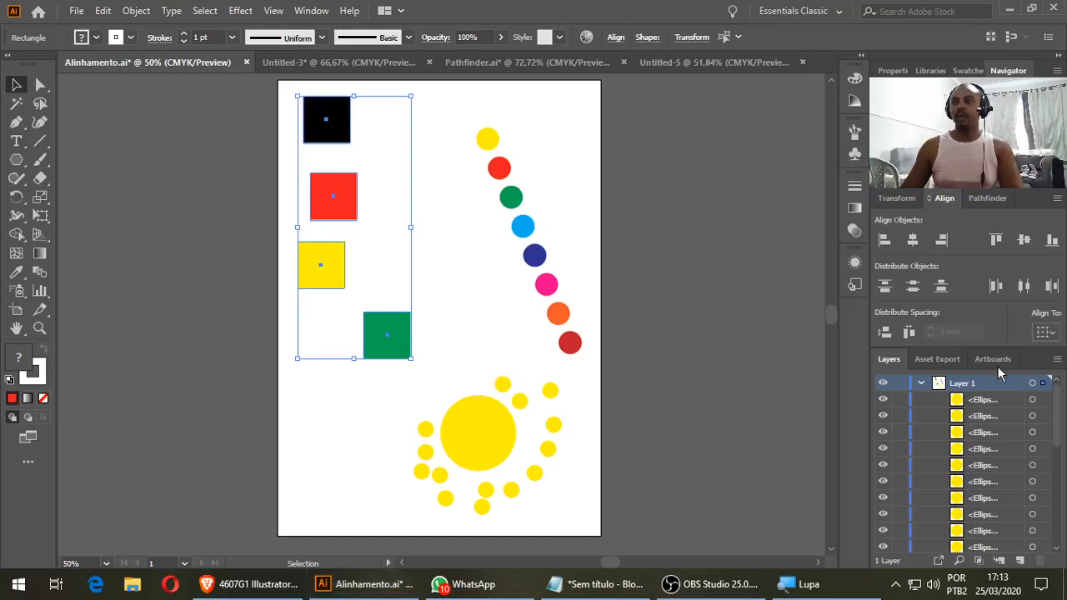
Step: Make the red square the key object, apply Vertical Align Top to the squares, and undo the alignment
click(341, 198)
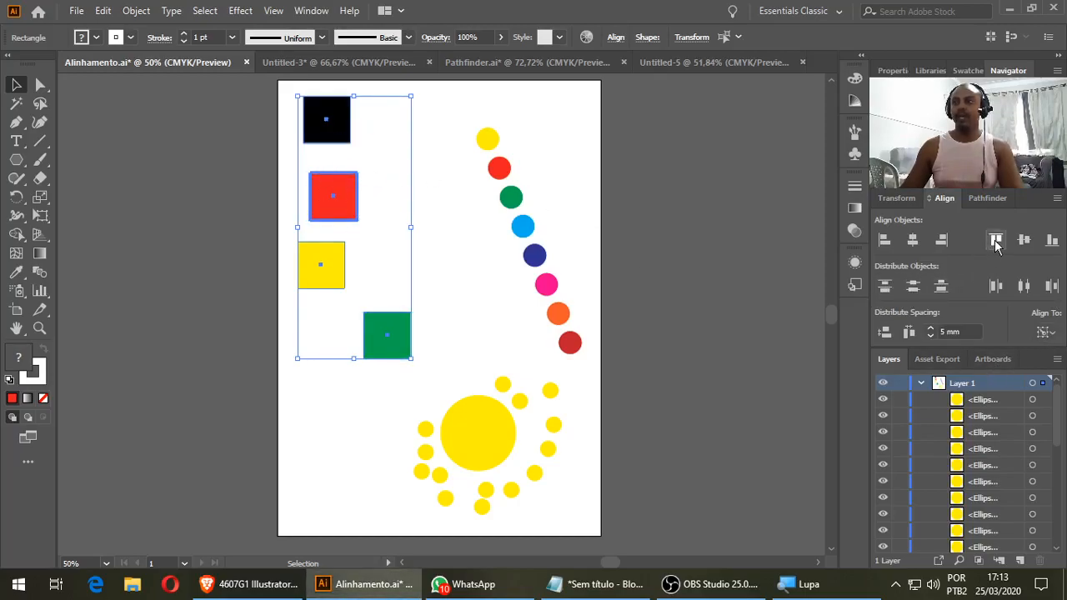
click(995, 240)
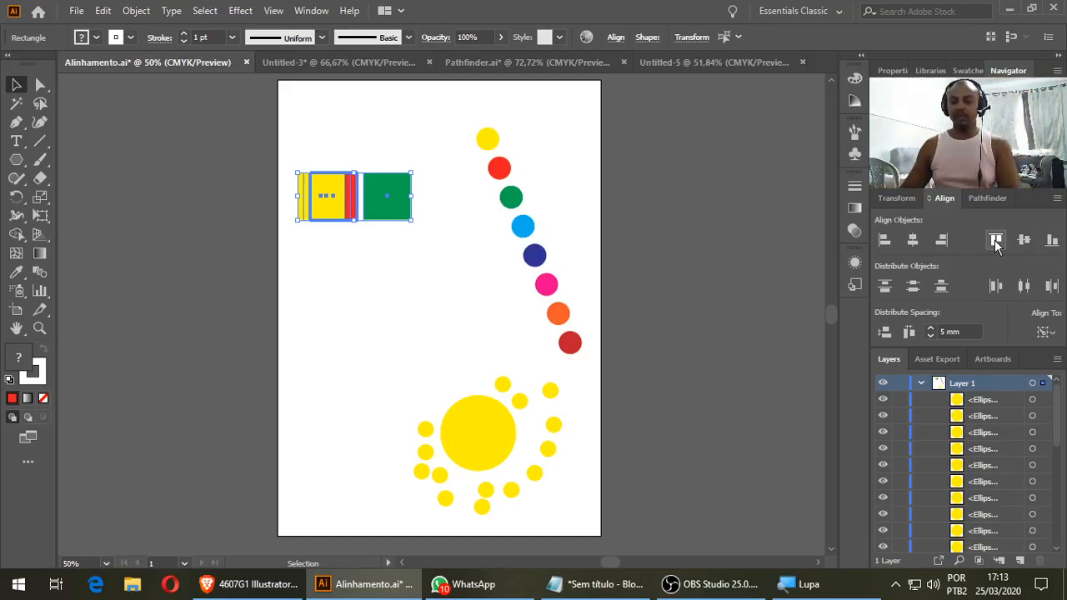
key(ctrl+z)
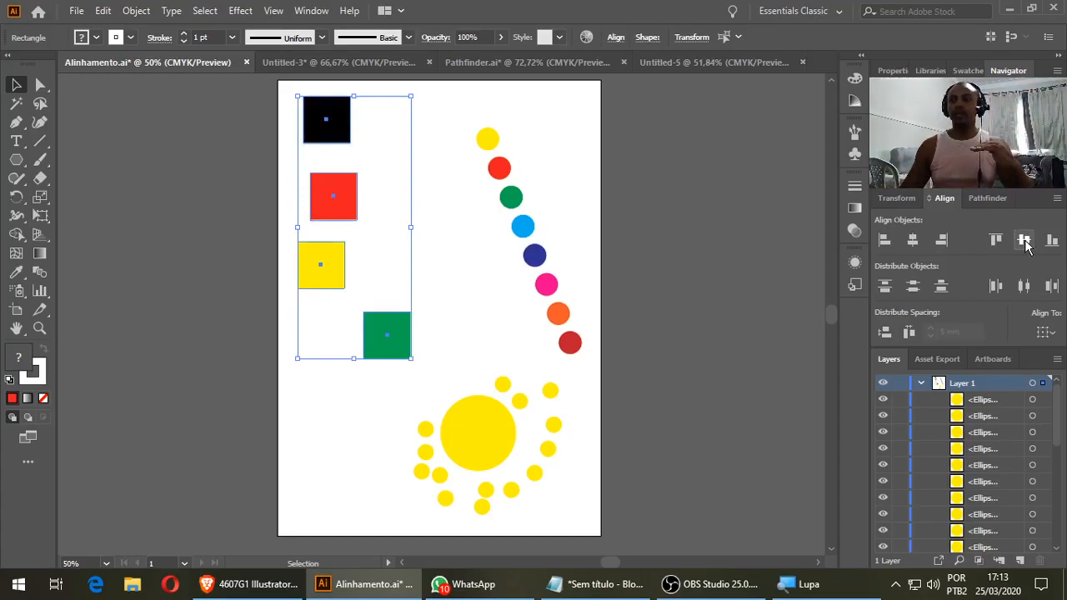
Step: Try Vertical Align Center and Vertical Align Bottom on the selected squares, undoing each alignment
click(1024, 241)
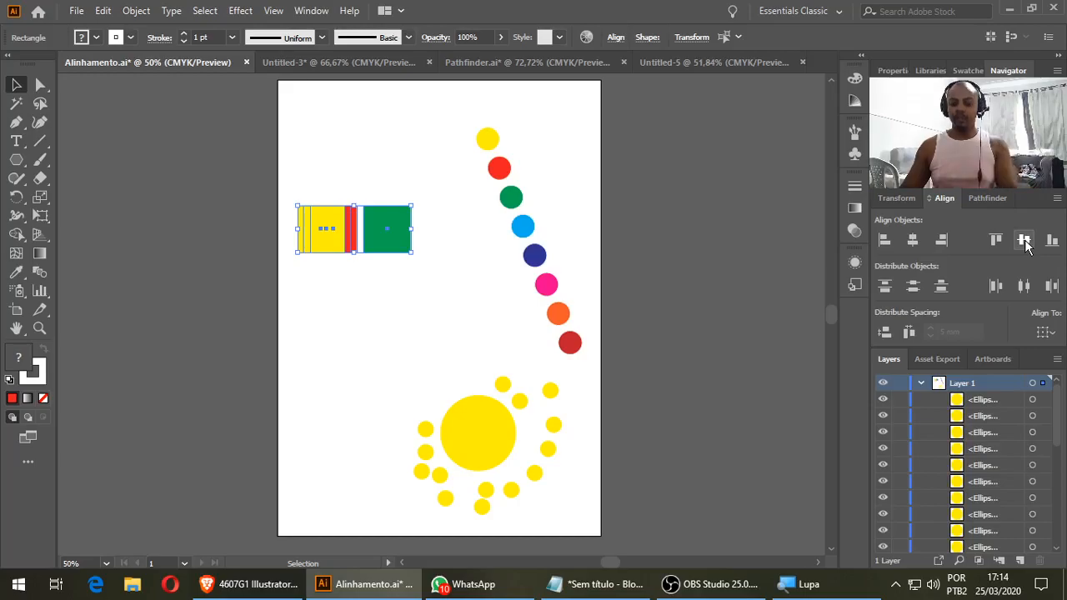
key(ctrl+z)
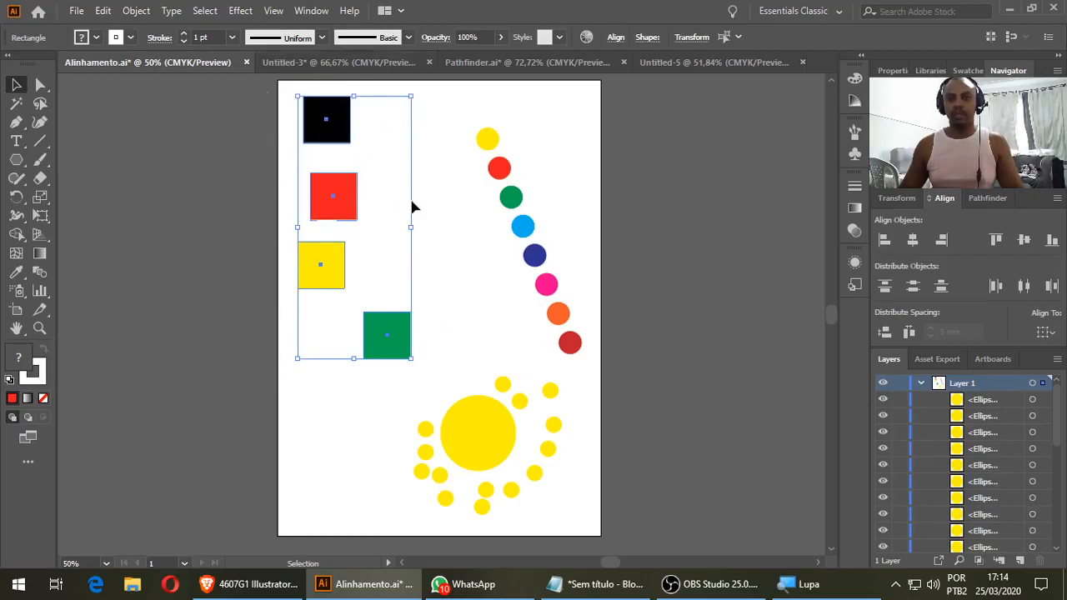
click(1050, 241)
key(ctrl+z)
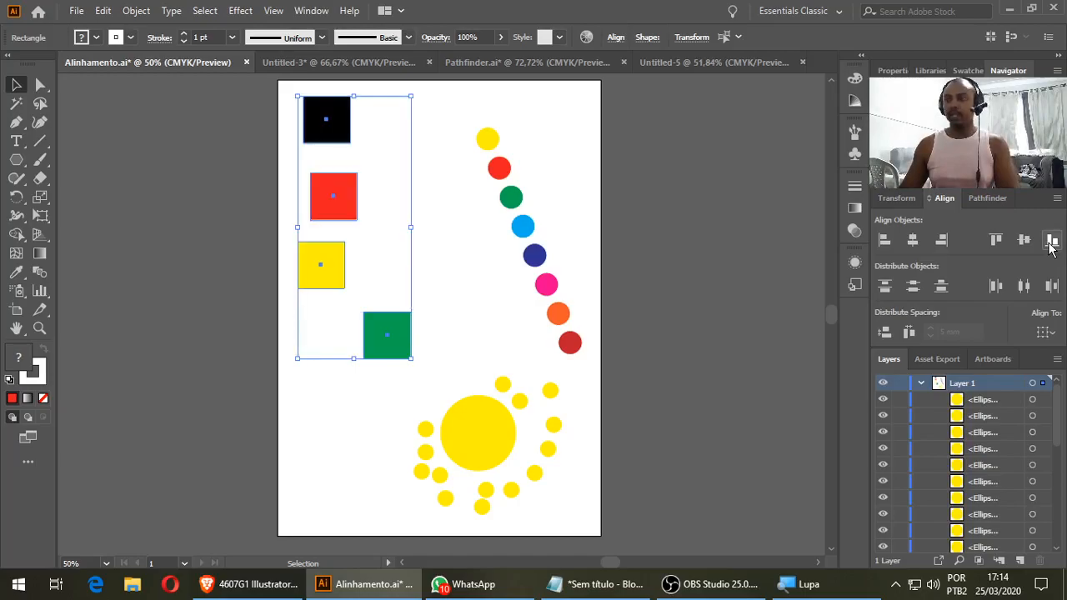
Step: Move the green, yellow, red and black squares individually into a looser, more widely spaced staggered column and select all four
click(433, 291)
drag(386, 349, 379, 408)
drag(330, 248, 322, 285)
drag(332, 209, 365, 222)
drag(328, 129, 315, 160)
drag(325, 296, 335, 307)
drag(277, 119, 402, 429)
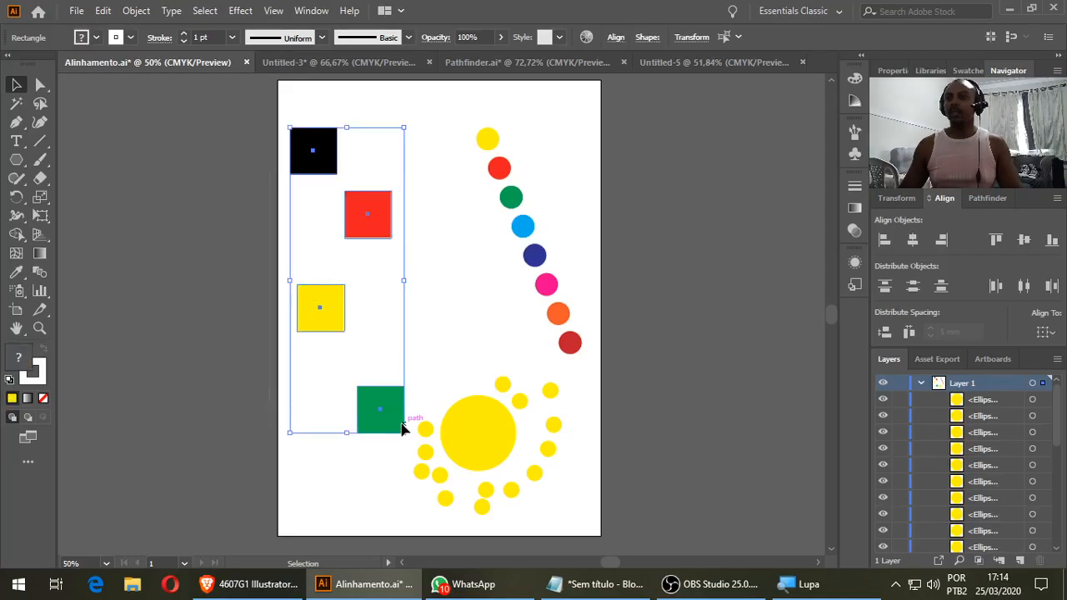
Step: Try the vertical centre, top and bottom alignments on the rearranged squares, undoing each one
click(1024, 241)
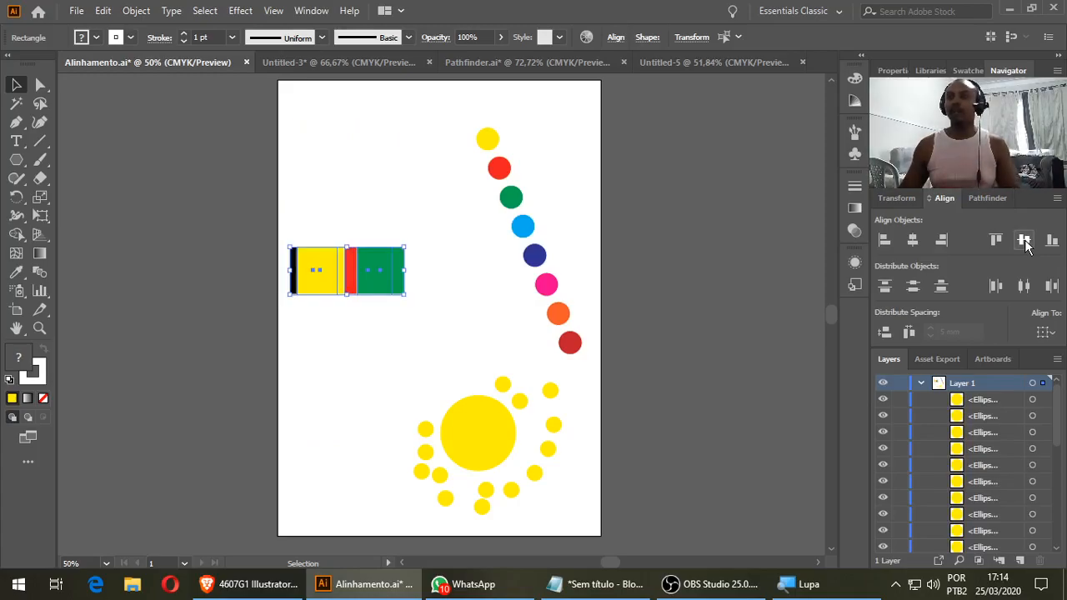
key(ctrl+z)
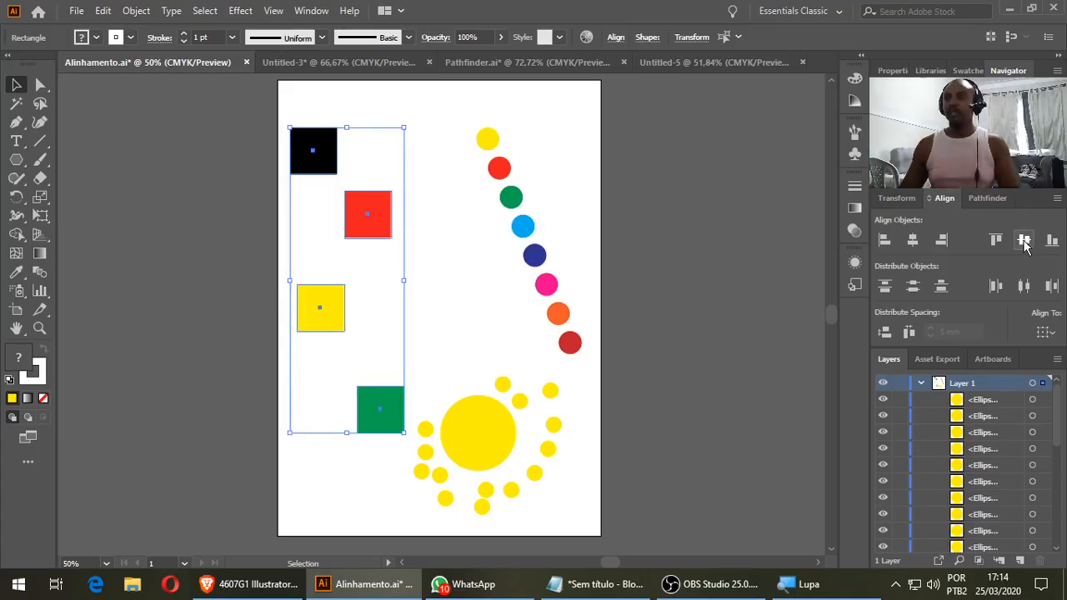
click(996, 241)
key(ctrl+z)
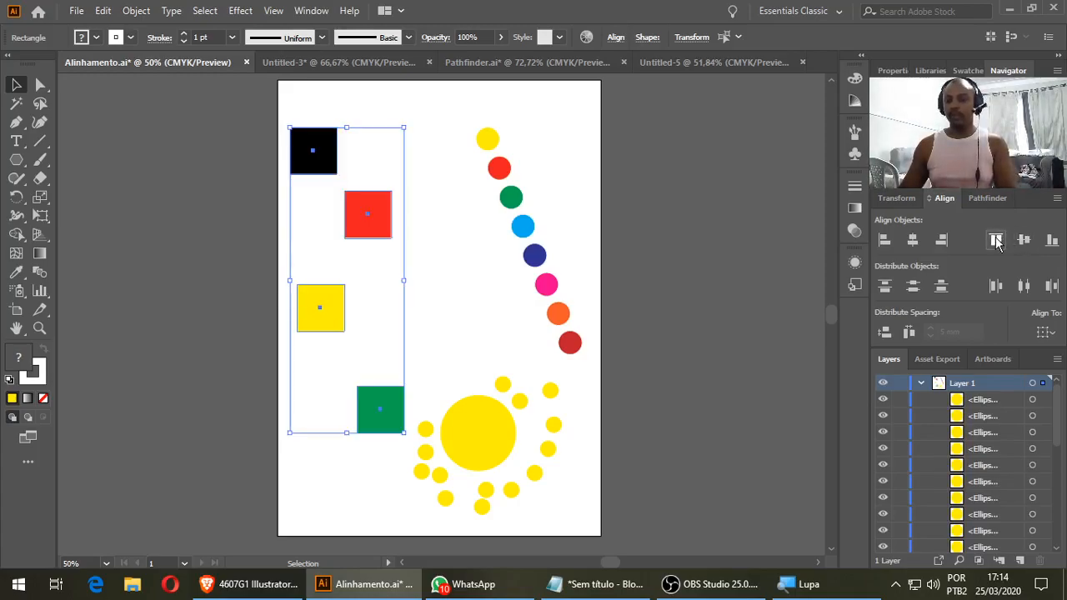
click(1050, 243)
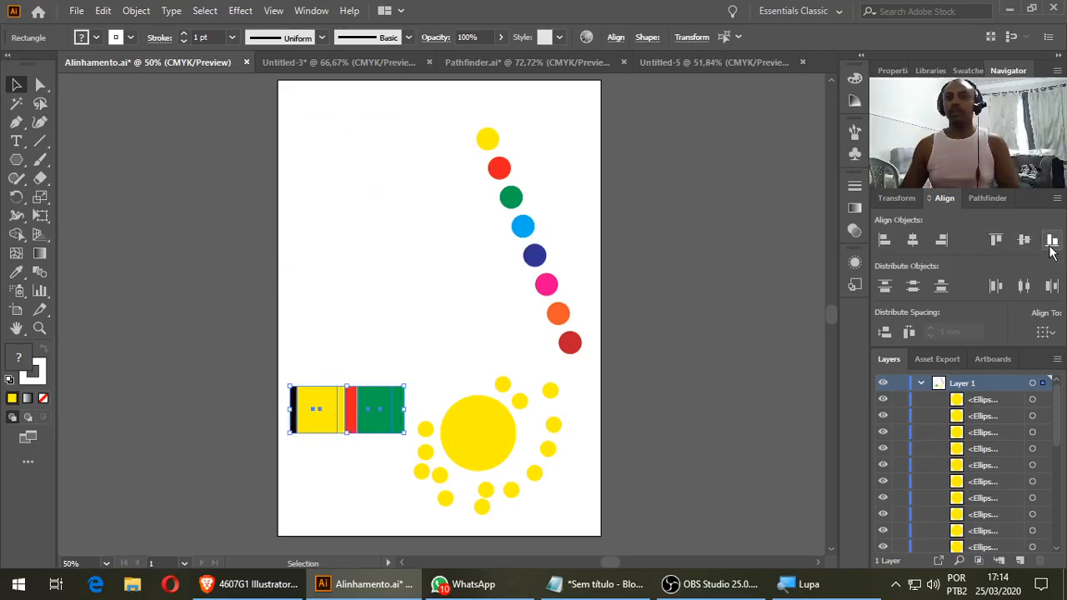
key(ctrl+z)
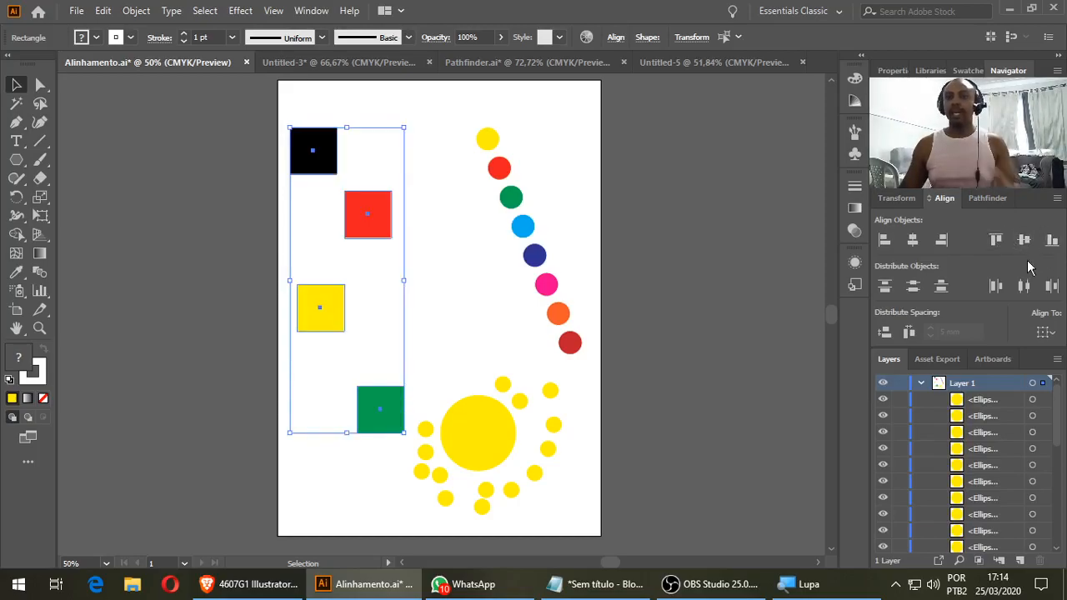
Step: Align to a key object using the red square, centre the rearranged squares vertically on it, and undo the alignment
click(1043, 330)
click(1015, 365)
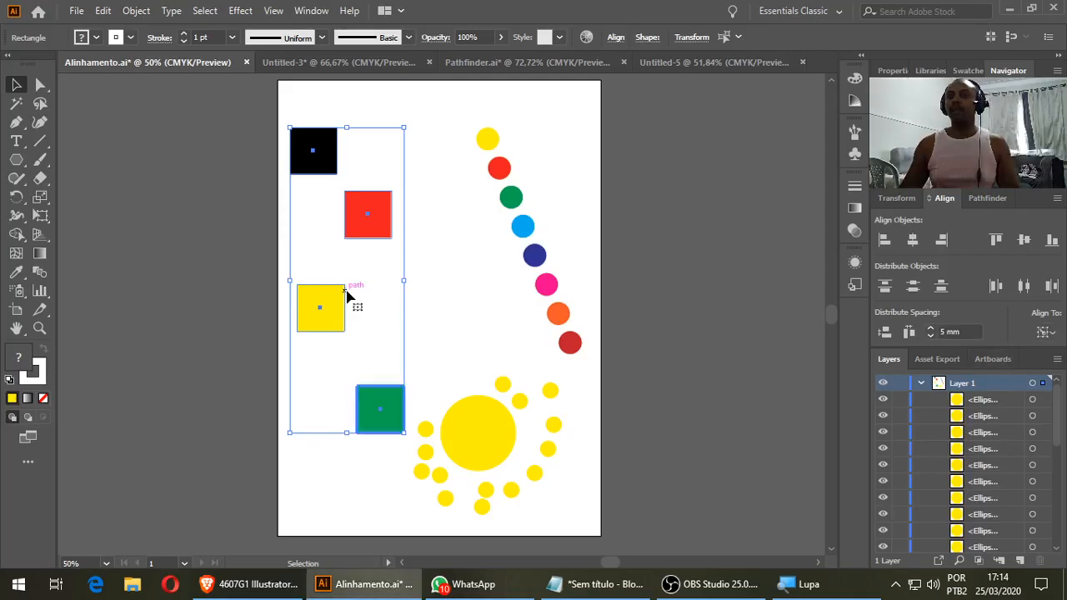
click(374, 230)
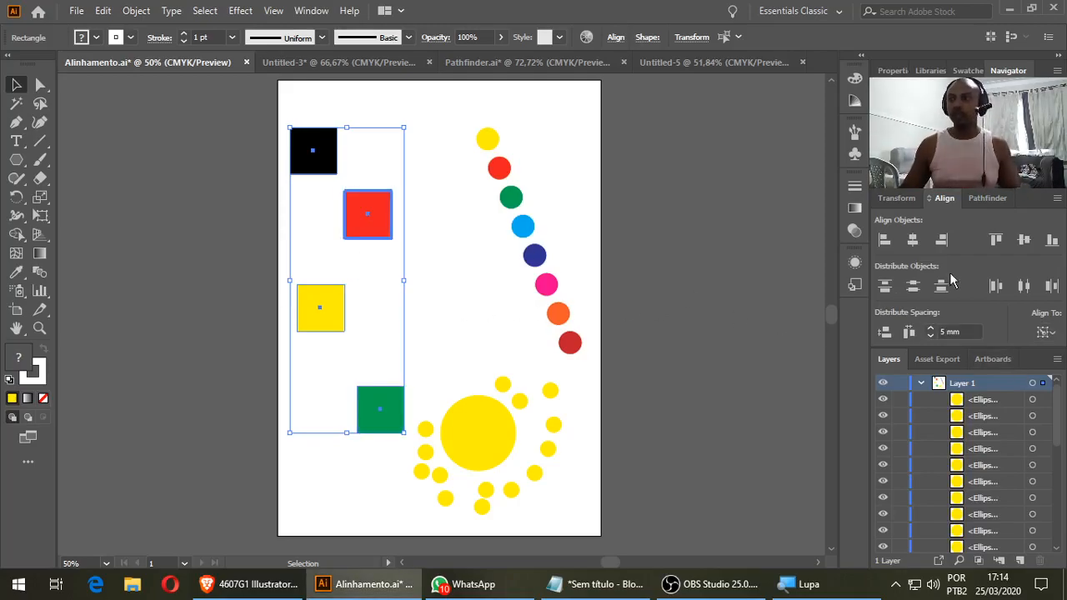
click(1023, 241)
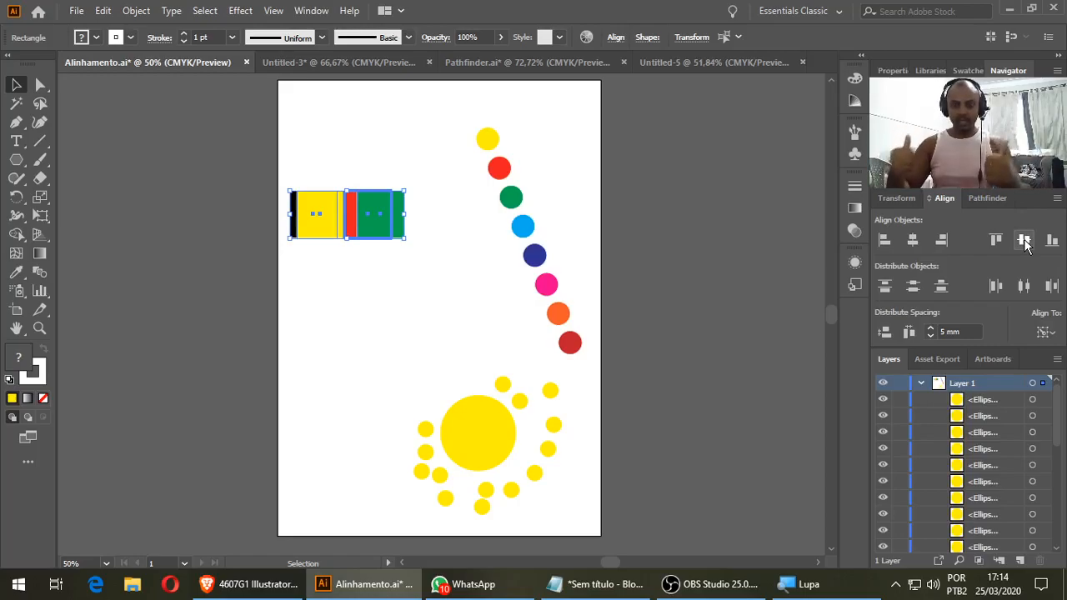
key(ctrl+z)
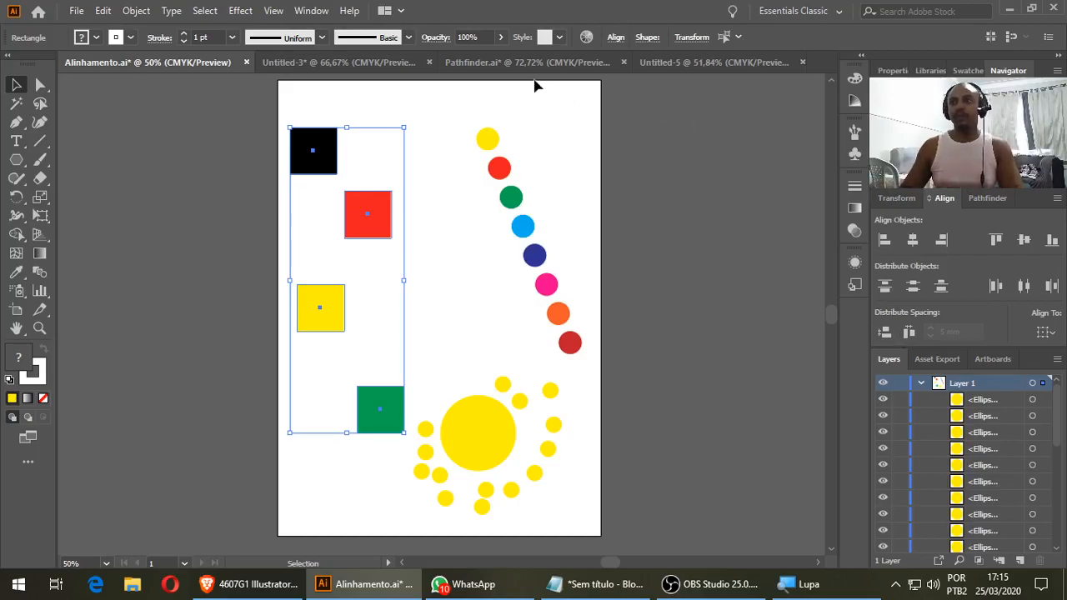
Step: Open the Alaska brochure document Untitled-3 and examine how its text blocks and logo are aligned across the panels
click(676, 67)
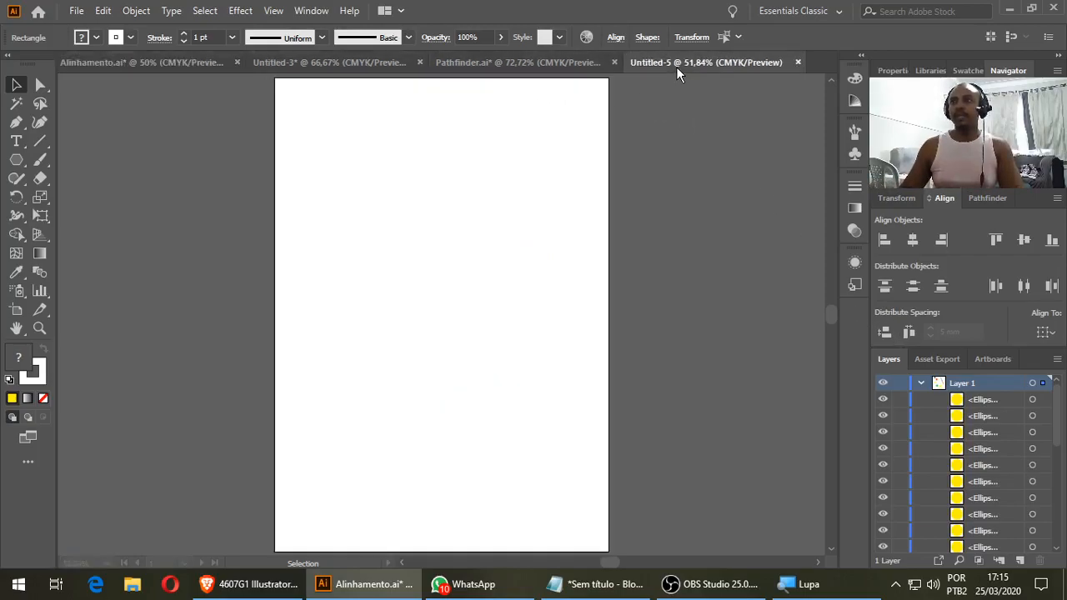
click(350, 64)
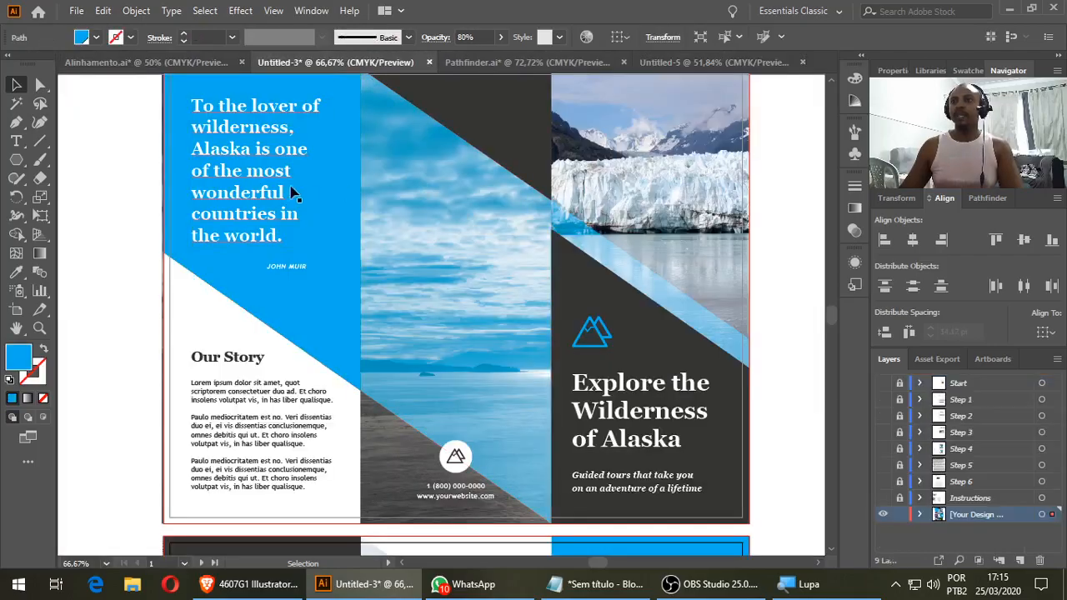
scroll(233, 215, up, 2)
scroll(233, 215, up, 1)
scroll(233, 215, up, 2)
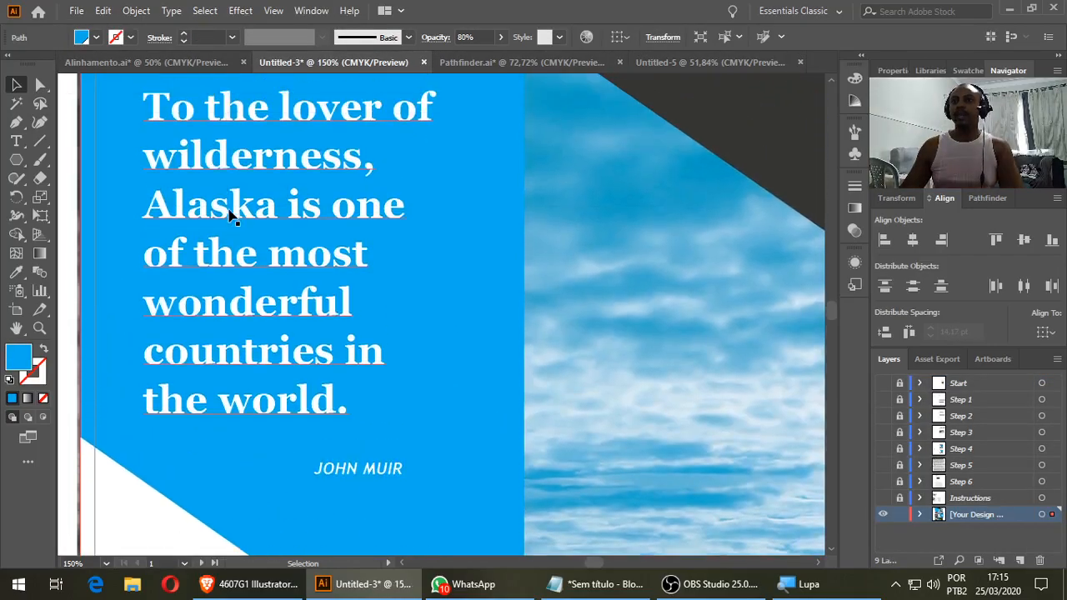
scroll(233, 215, down, 1)
scroll(234, 215, down, 3)
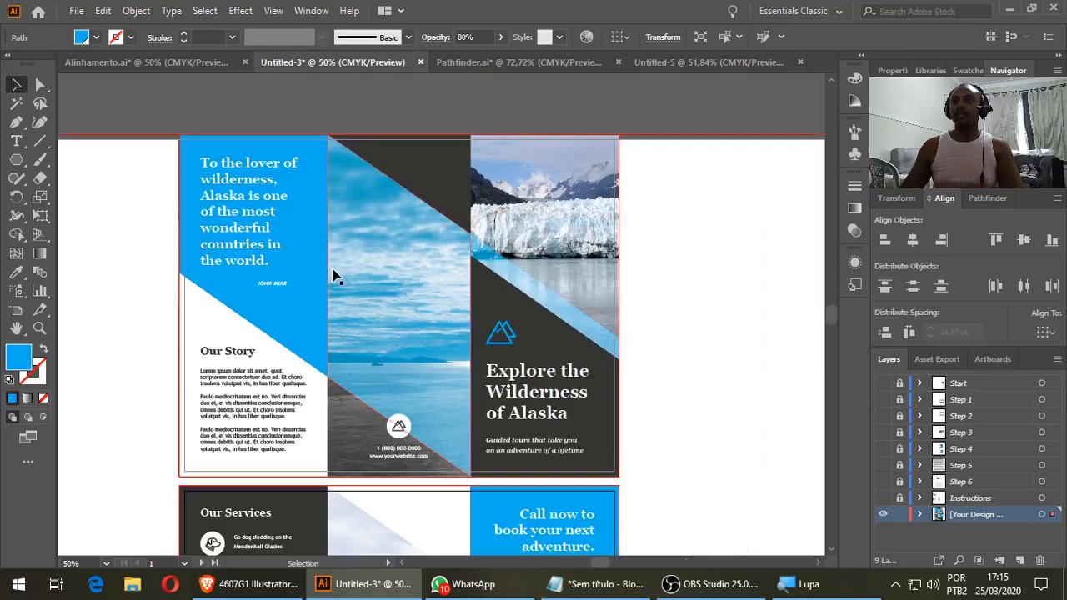
scroll(333, 274, down, 3)
scroll(354, 373, up, 2)
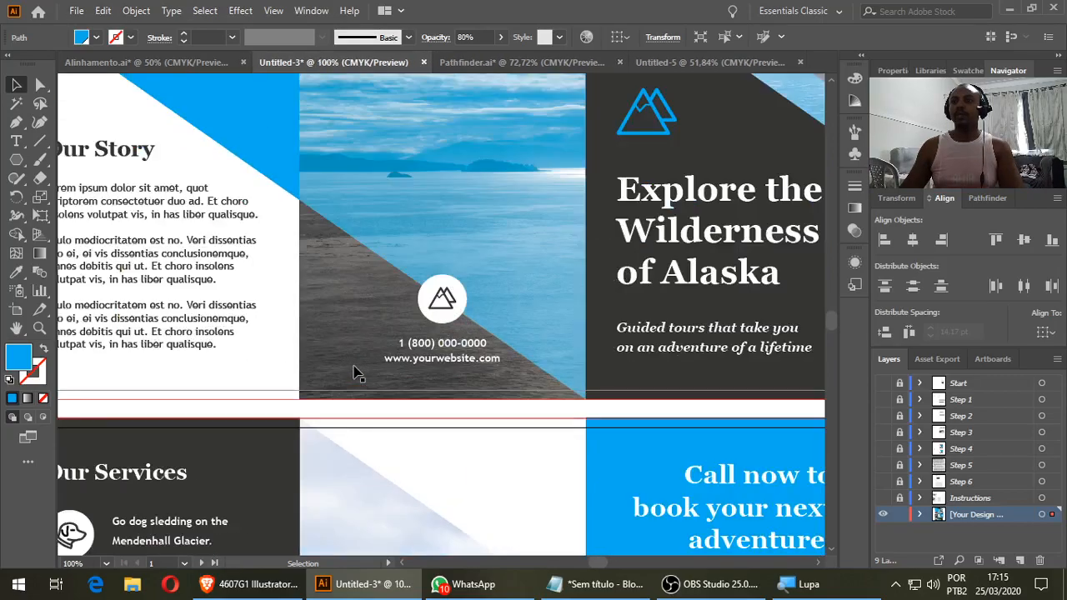
scroll(354, 372, up, 2)
scroll(259, 367, down, 1)
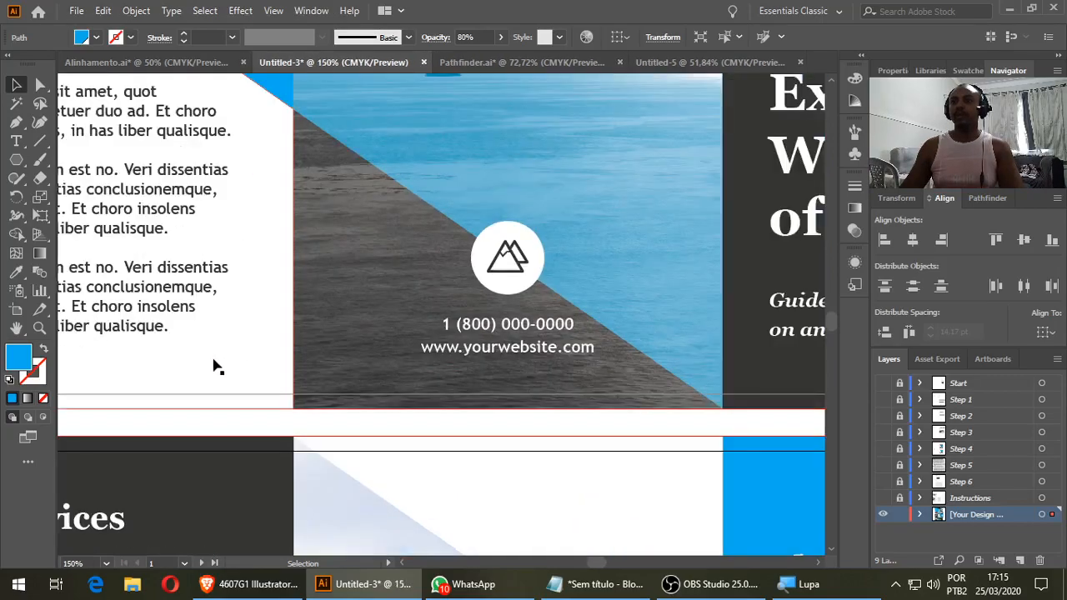
Step: Select the Our Story body text together with the guided tours tagline to compare their alignment, clear the selection, and inspect the panels
click(163, 338)
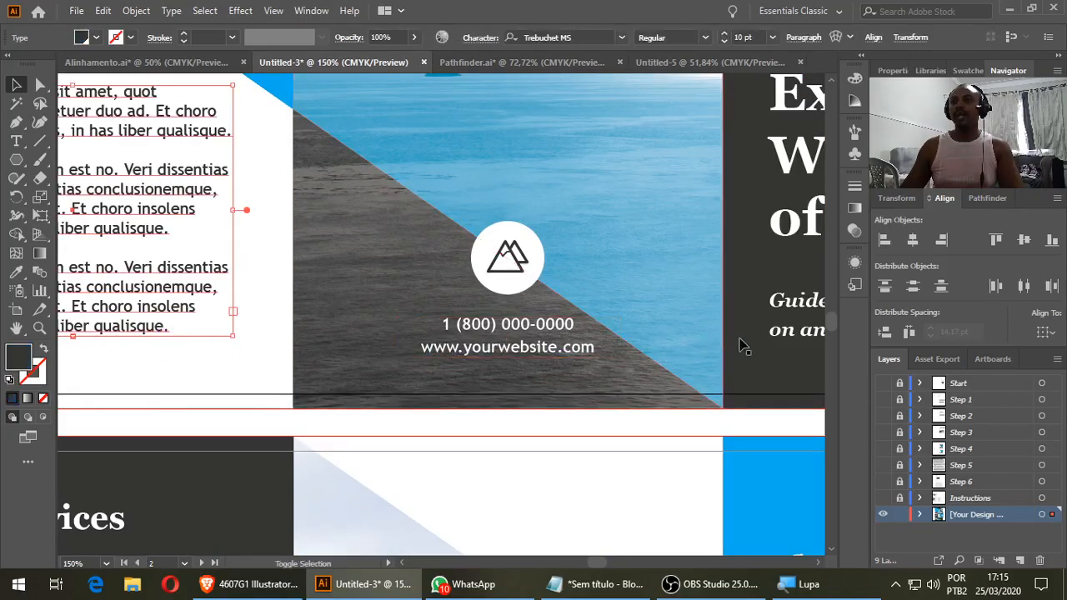
shift+click(708, 347)
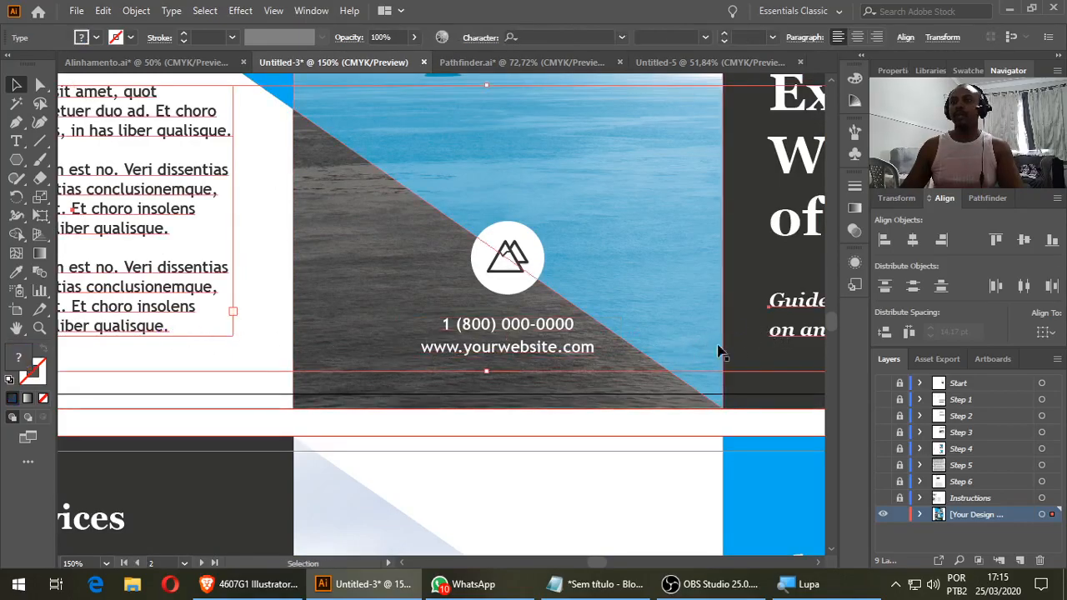
scroll(255, 333, down, 1)
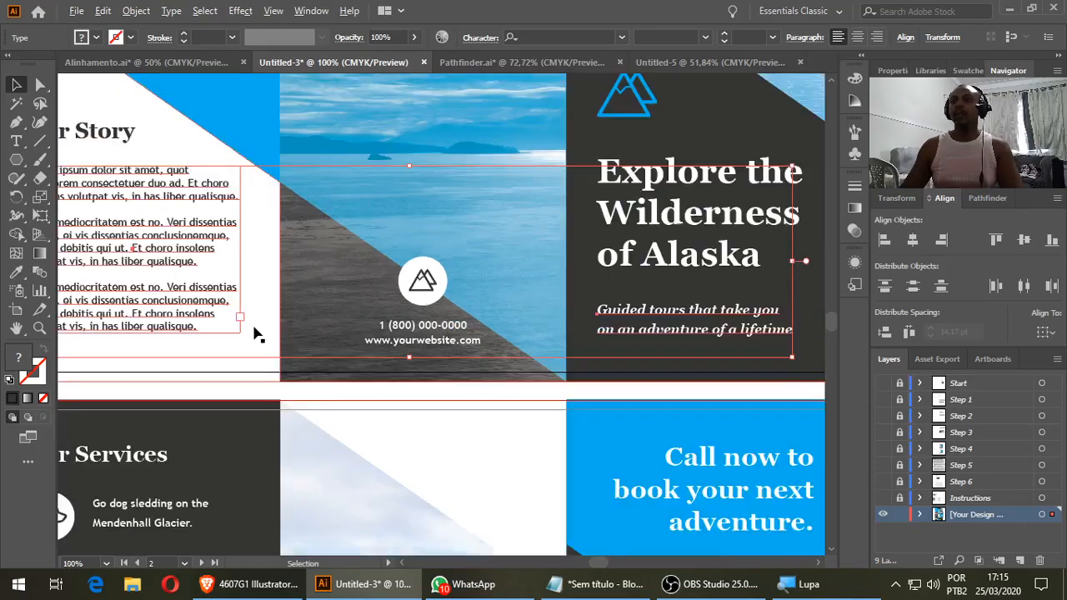
scroll(255, 333, down, 1)
scroll(258, 318, up, 1)
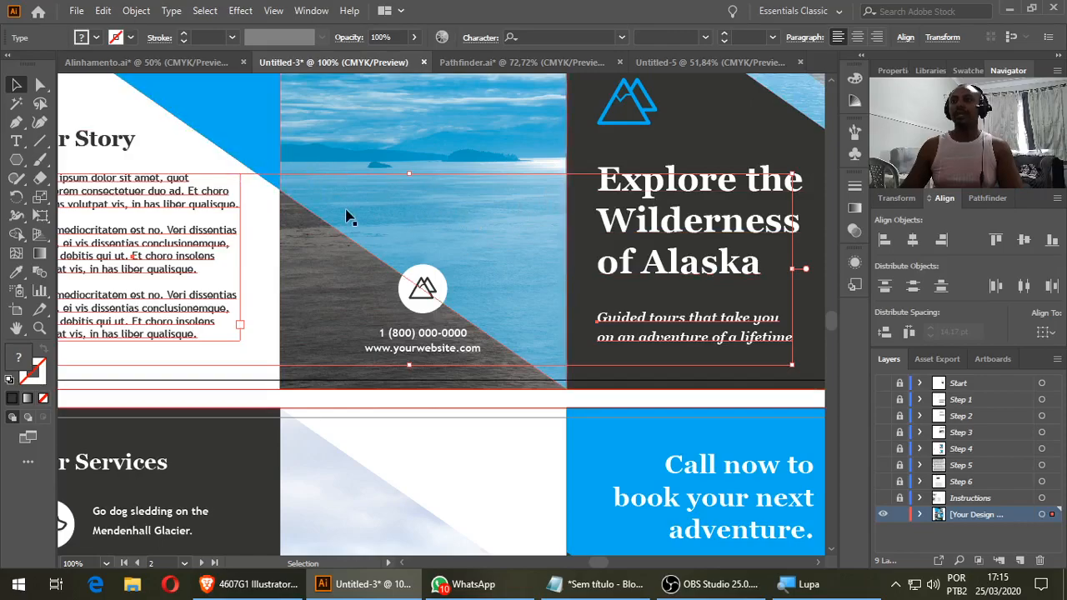
scroll(346, 216, down, 1)
click(95, 226)
scroll(233, 375, down, 1)
scroll(237, 375, up, 1)
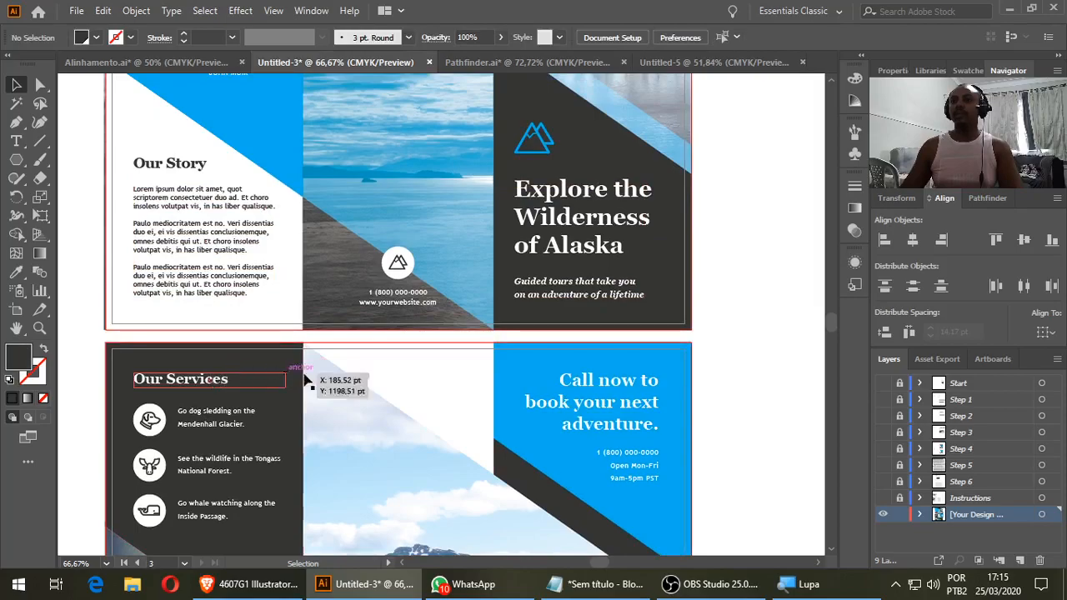
scroll(230, 373, up, 2)
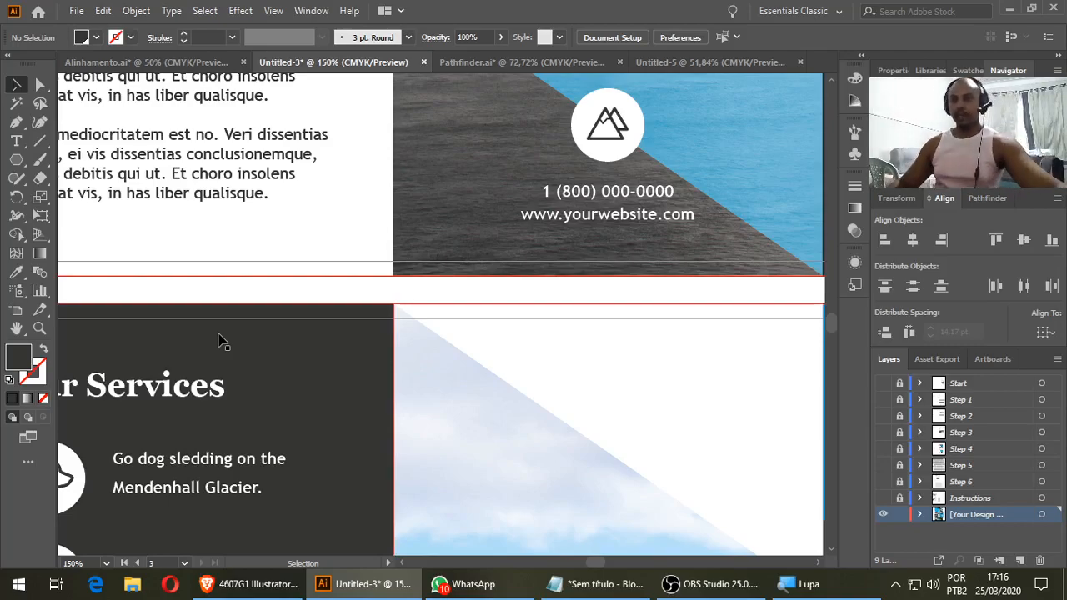
Step: Return to Alinhamento.ai, try Vertical Distribute Top on the four selected squares, and undo it
click(177, 67)
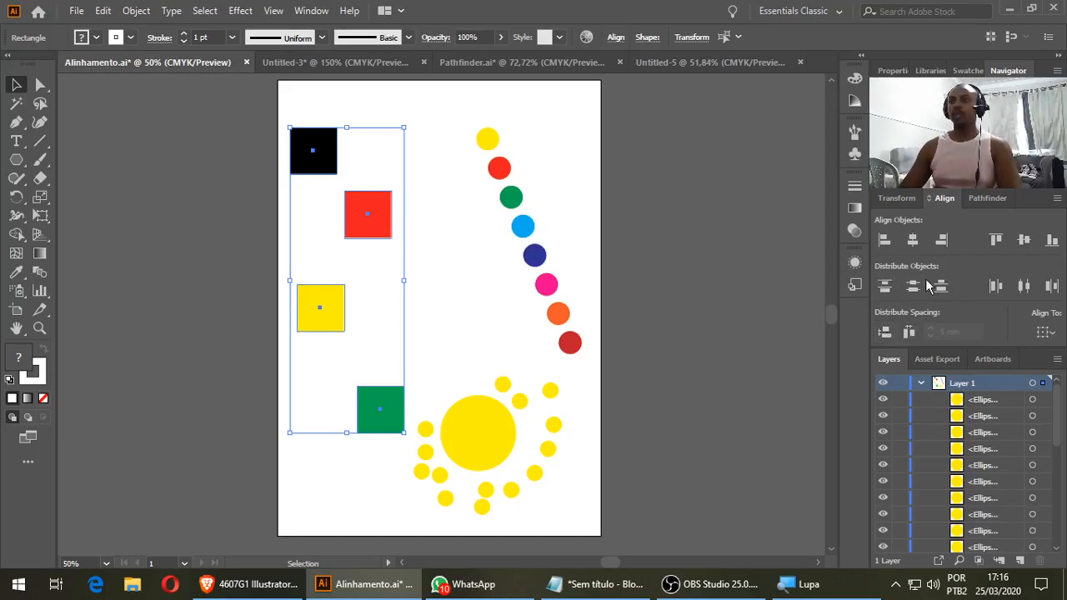
click(886, 288)
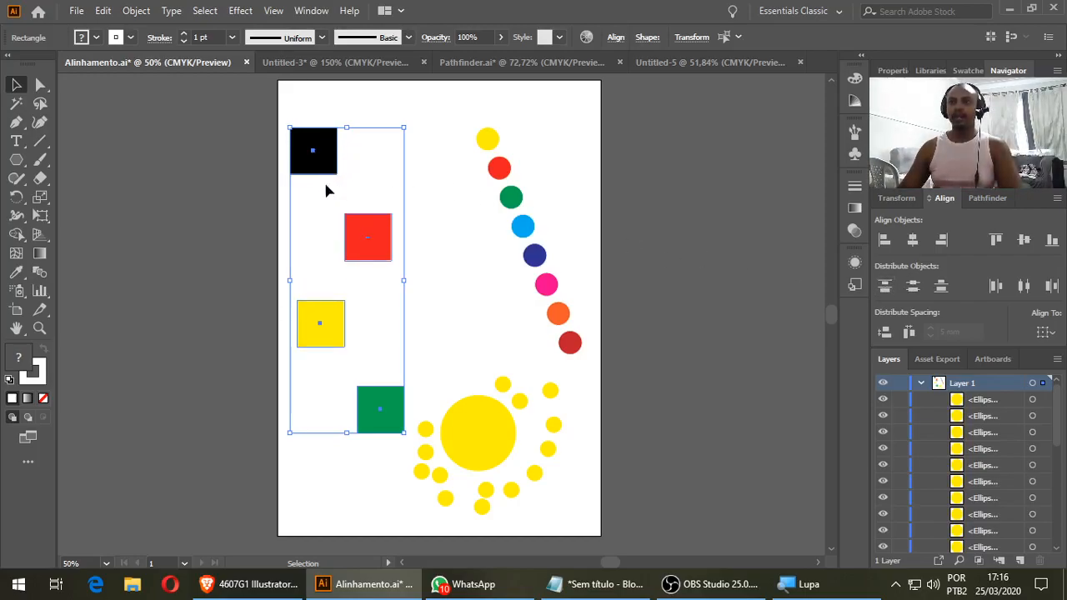
key(ctrl+z)
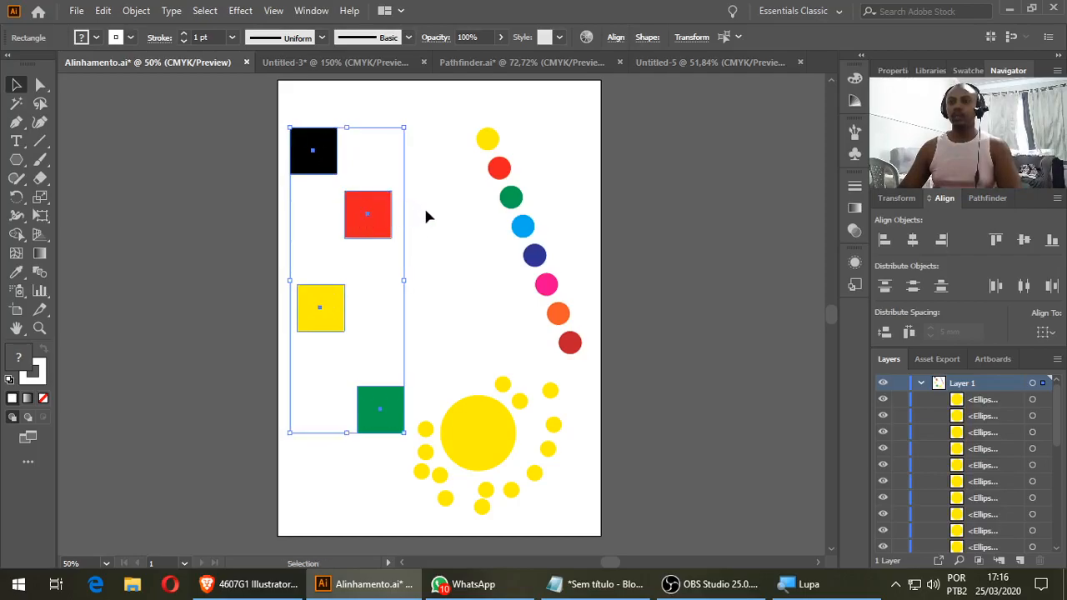
Step: Move the red square down closer to the yellow one, shift the green square slightly up and left, and select all four squares
click(310, 281)
drag(367, 219, 373, 256)
drag(376, 410, 367, 399)
drag(281, 124, 398, 425)
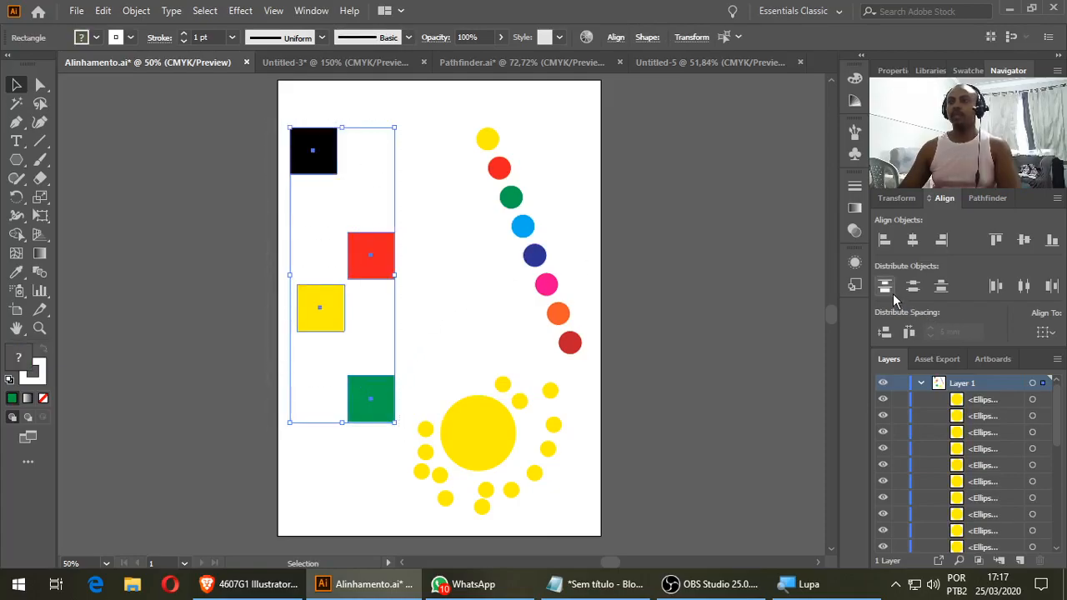
Step: Try Vertical Distribute Top on the four squares, and undo both the distribution and the last green square move
click(886, 288)
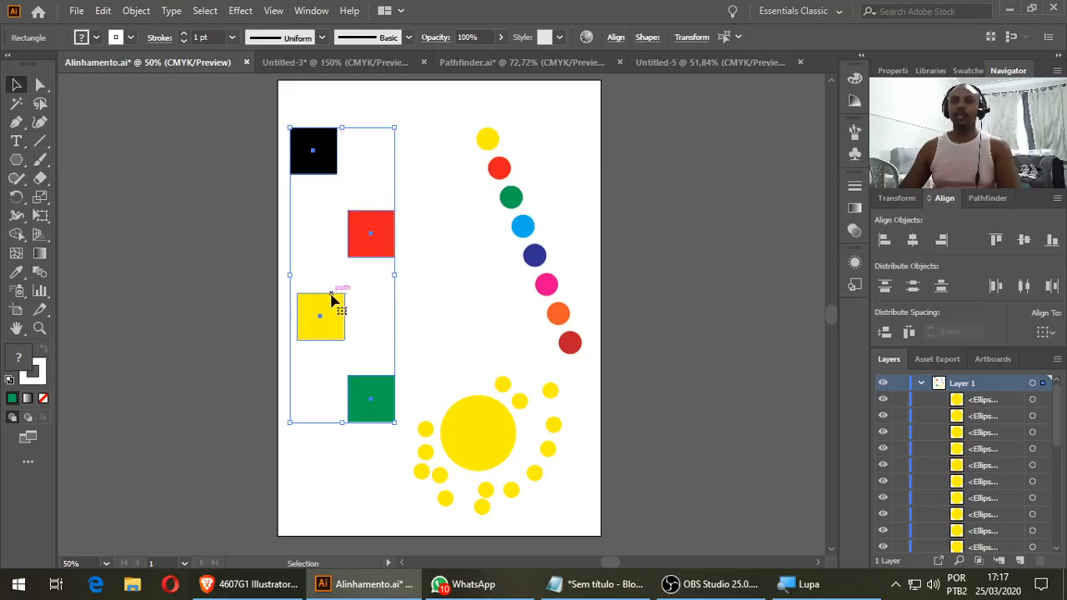
key(ctrl+z)
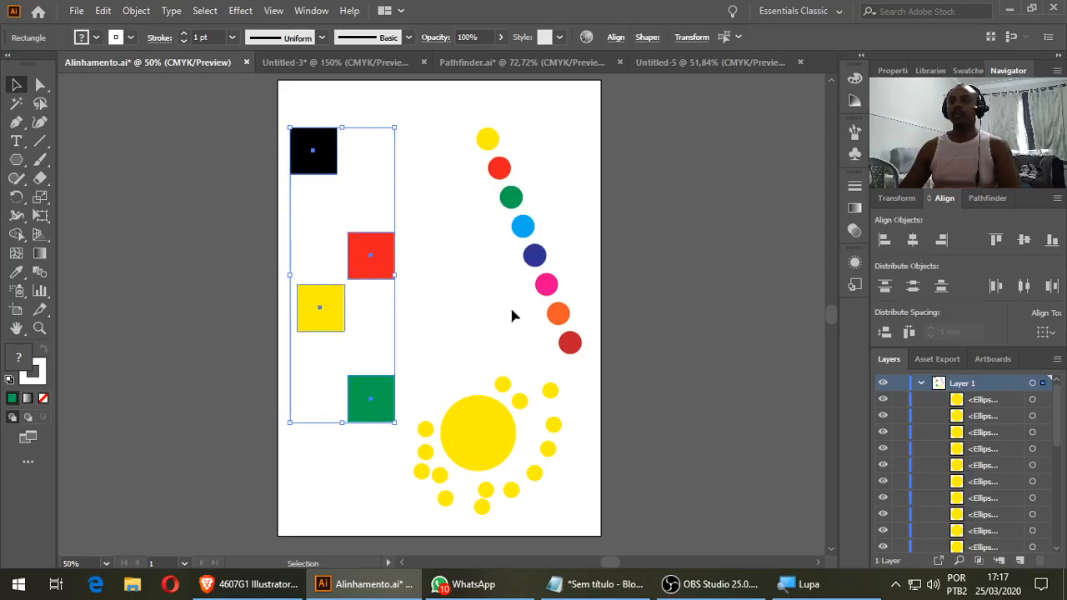
key(ctrl+z)
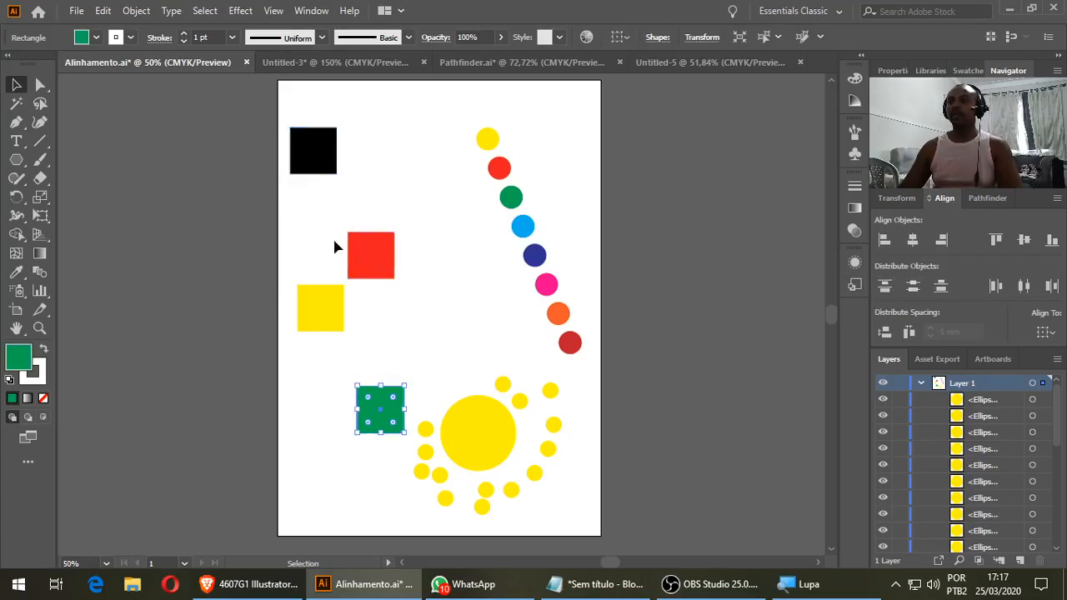
Step: Move the yellow square up and slightly left, and nudge all four squares upward together
click(343, 345)
drag(324, 300, 318, 283)
drag(257, 131, 395, 398)
drag(365, 266, 364, 252)
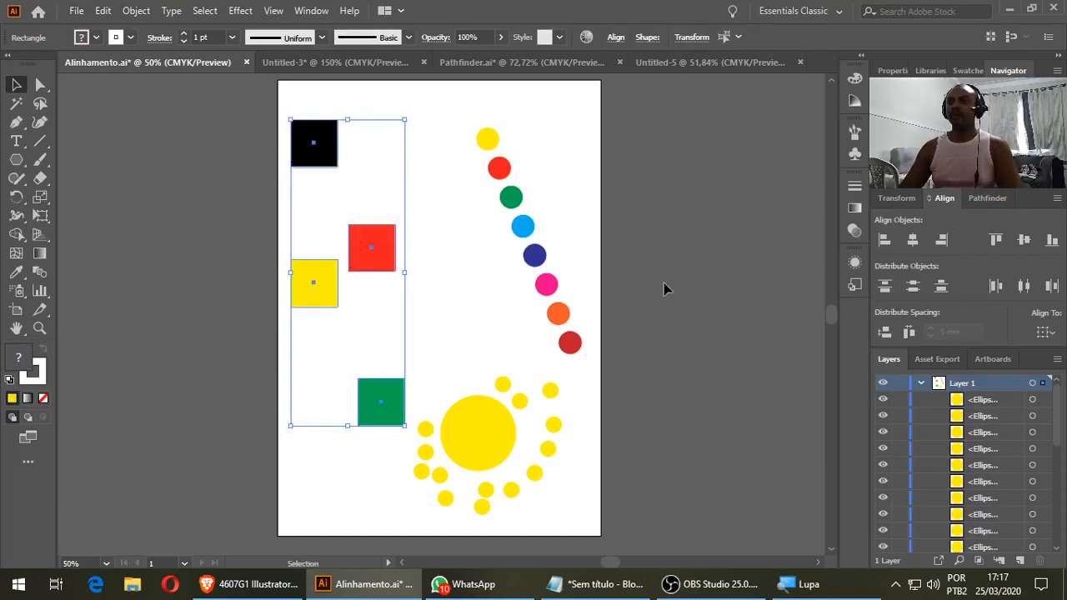
Step: Distribute the four squares vertically by their bottom edges, try Horizontal Align Center on them, and undo that alignment
click(939, 287)
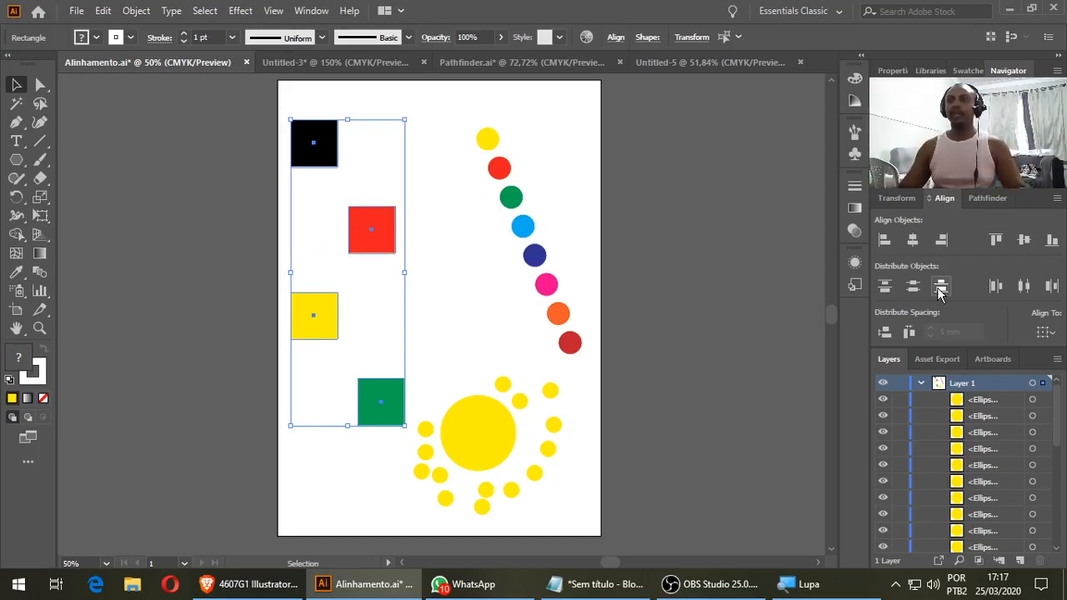
click(913, 241)
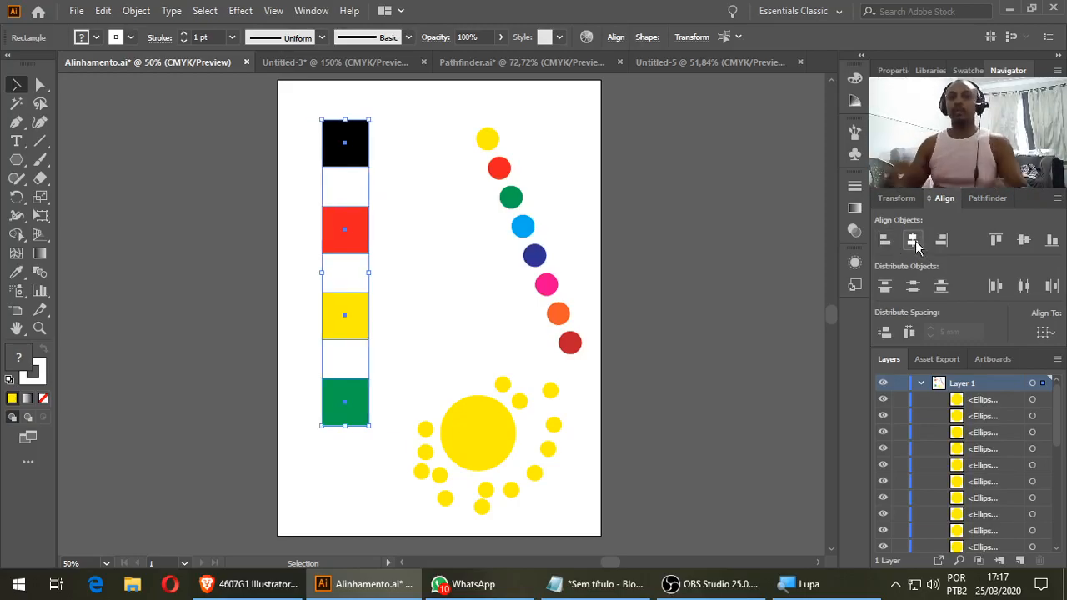
key(ctrl+z)
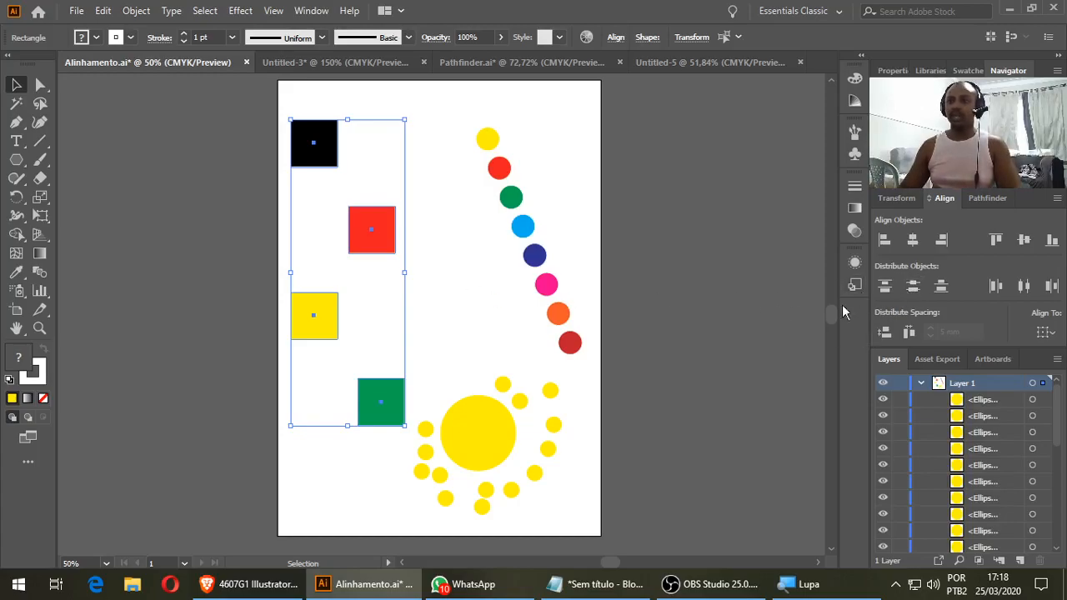
Step: Lower the red square until it is unevenly spaced just above the yellow one, and reselect all four squares
click(362, 277)
drag(361, 228, 359, 283)
drag(279, 131, 394, 428)
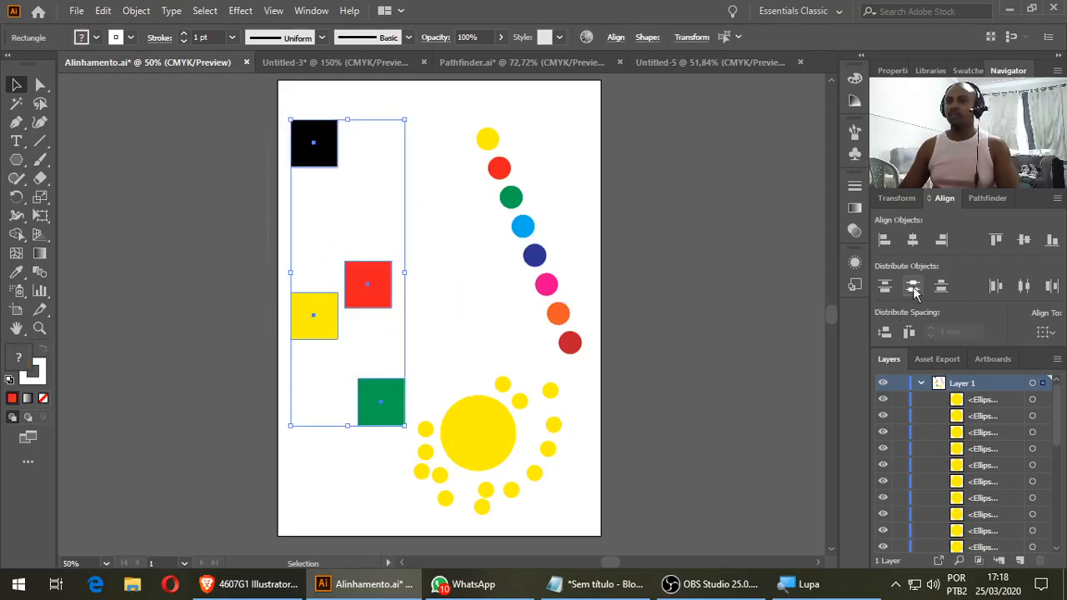
Step: Try Vertical Distribute Center on the squares, undo it, and apply Vertical Distribute Top instead
click(913, 286)
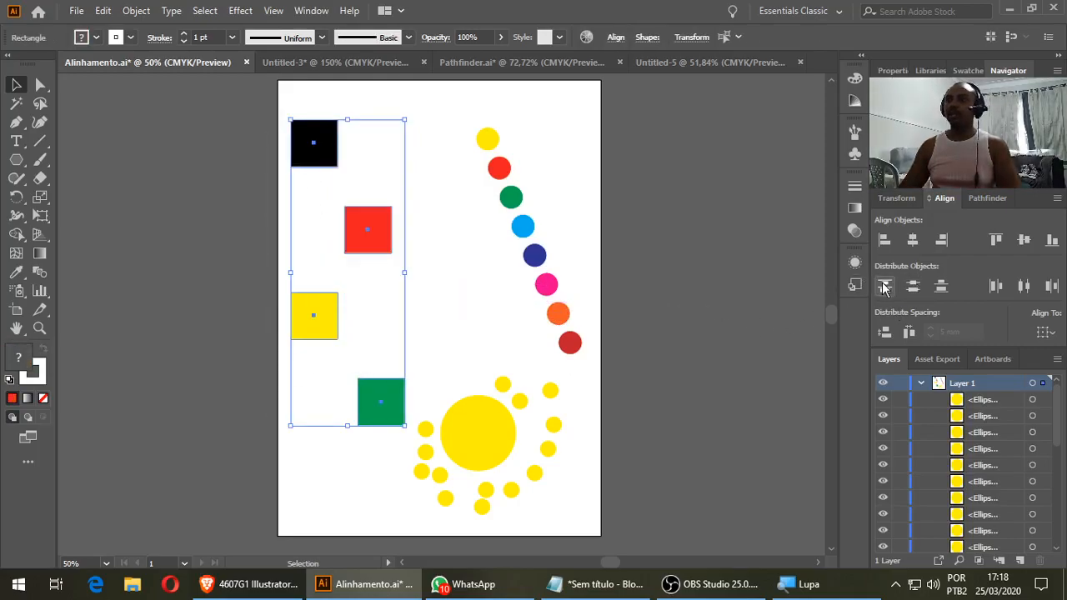
key(ctrl+z)
click(885, 285)
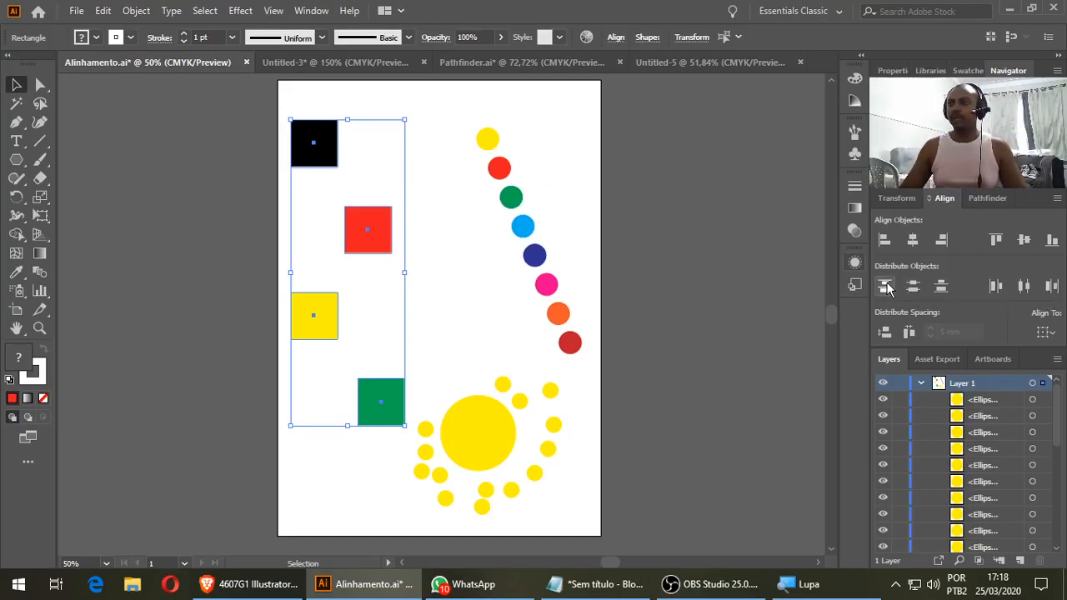
Step: Try Horizontal Distribute Left, Center and Right on the squares, undoing each one, and clear the selection
click(996, 286)
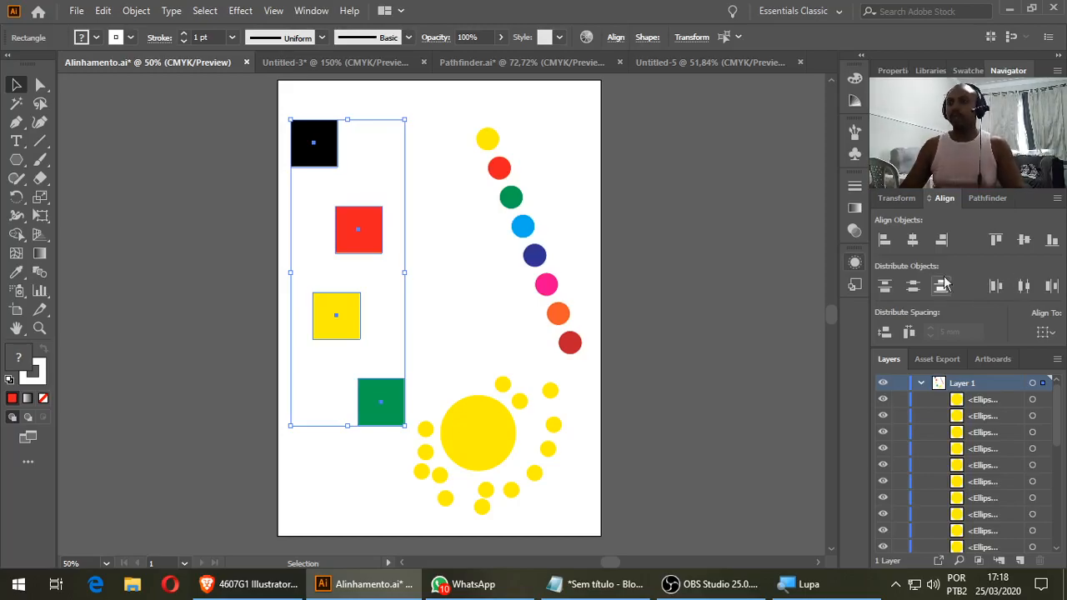
key(ctrl+z)
click(1024, 286)
key(ctrl+z)
click(1051, 285)
key(ctrl+z)
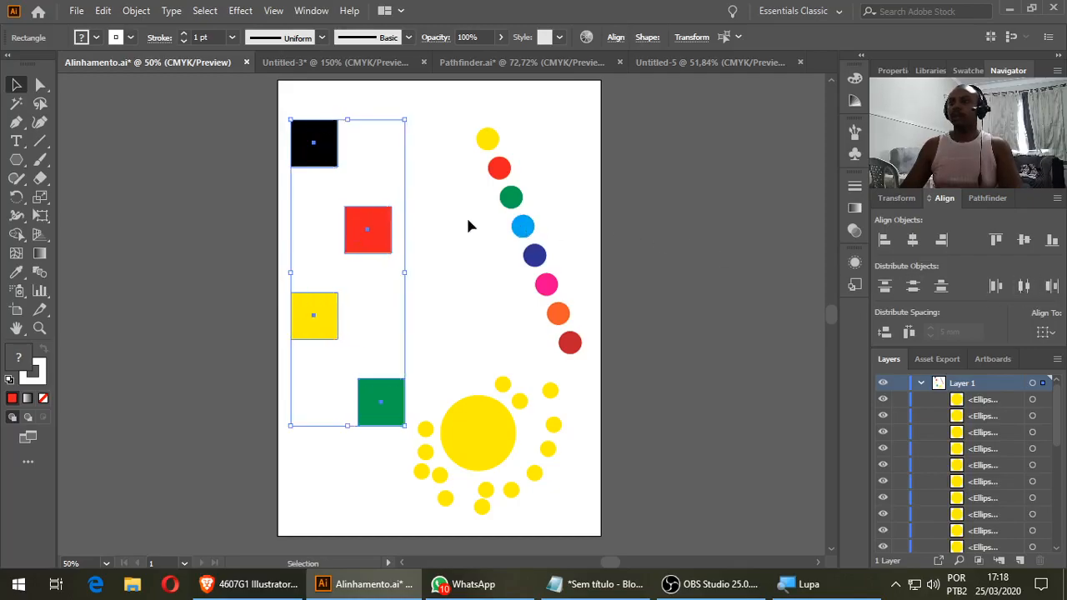
click(447, 246)
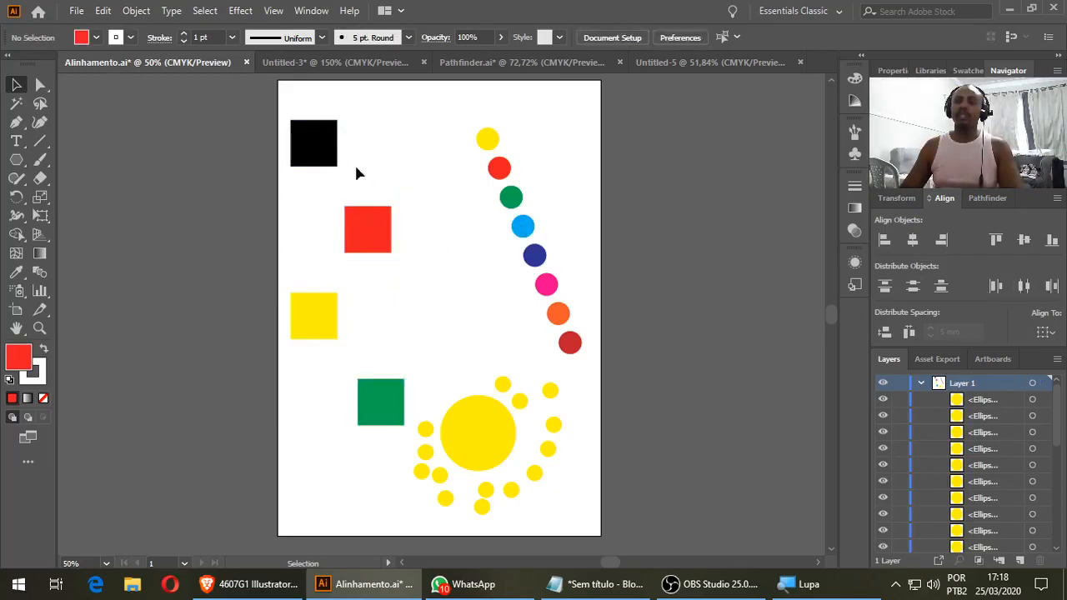
Step: Scatter the red, light blue, dark blue, pink and dark red circles out of their diagonal row and select all eight circles
drag(457, 113, 617, 372)
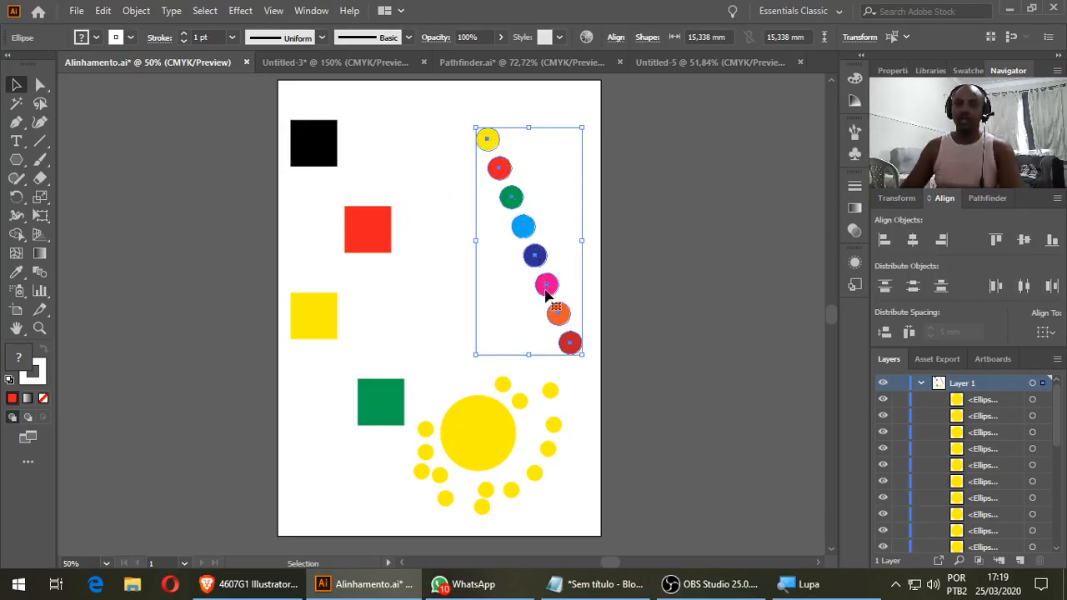
click(449, 257)
drag(498, 168, 482, 192)
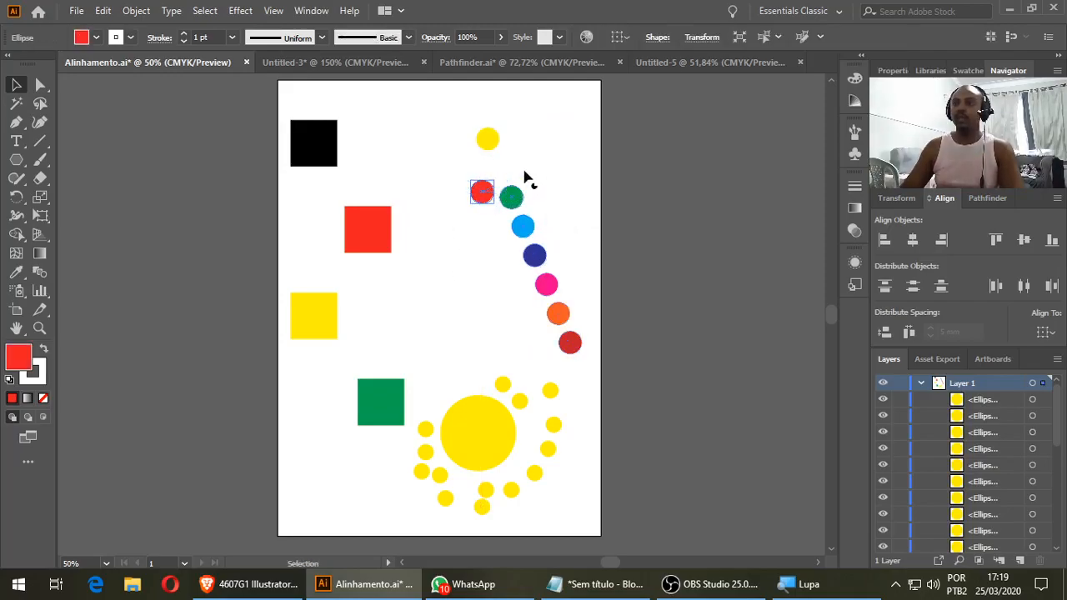
click(538, 199)
drag(528, 218, 561, 200)
drag(534, 255, 534, 300)
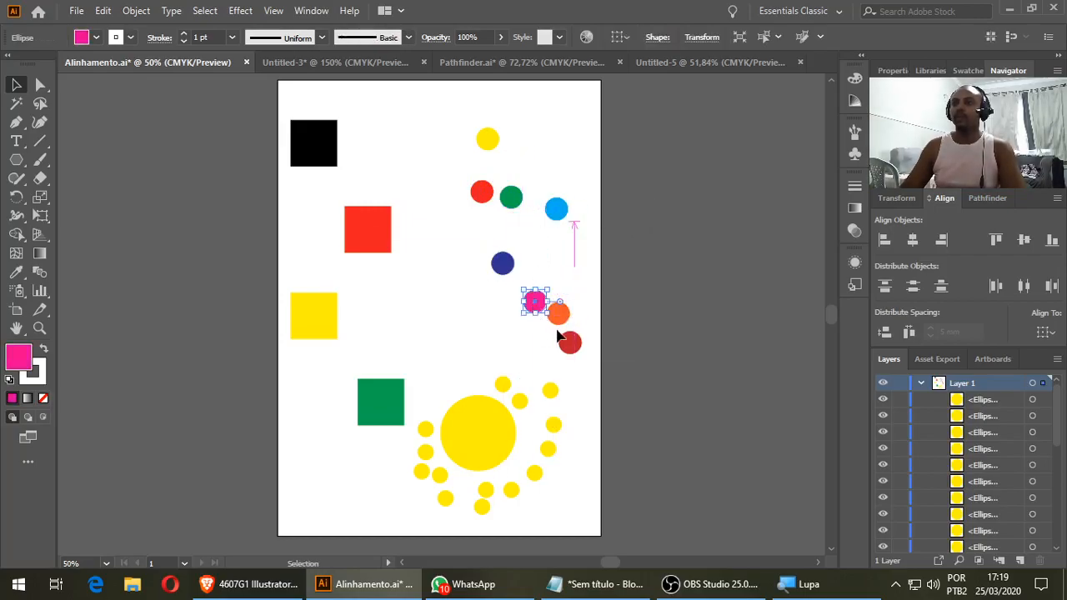
drag(571, 343, 550, 343)
drag(459, 125, 603, 363)
Step: Try Horizontal Distribute Left, Center and Right on the eight scattered circles, undoing each one
click(999, 287)
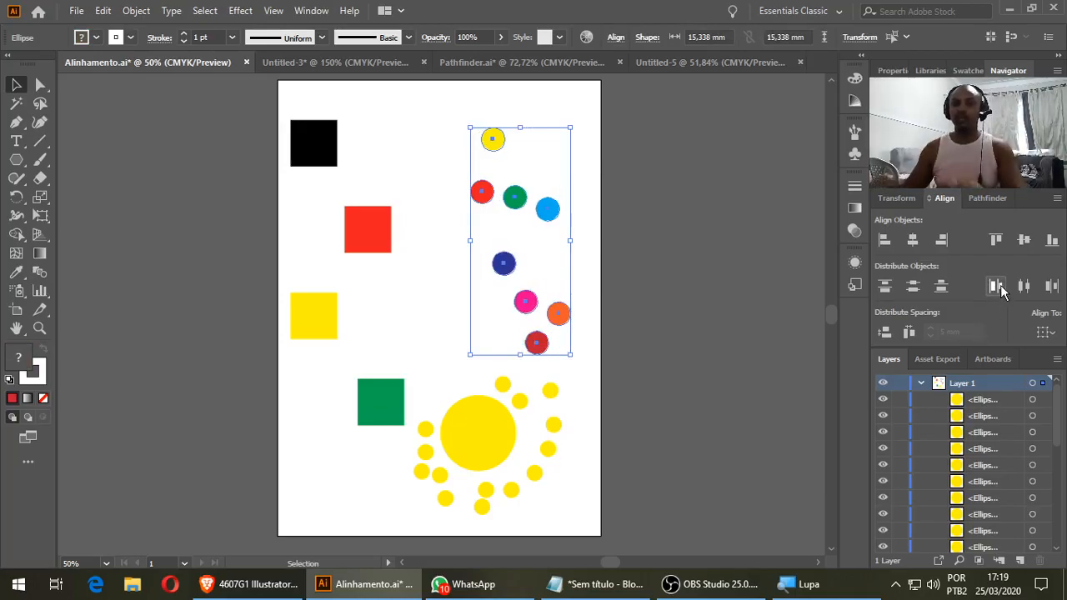
key(ctrl+z)
click(1026, 286)
key(ctrl+z)
click(1047, 285)
key(ctrl+z)
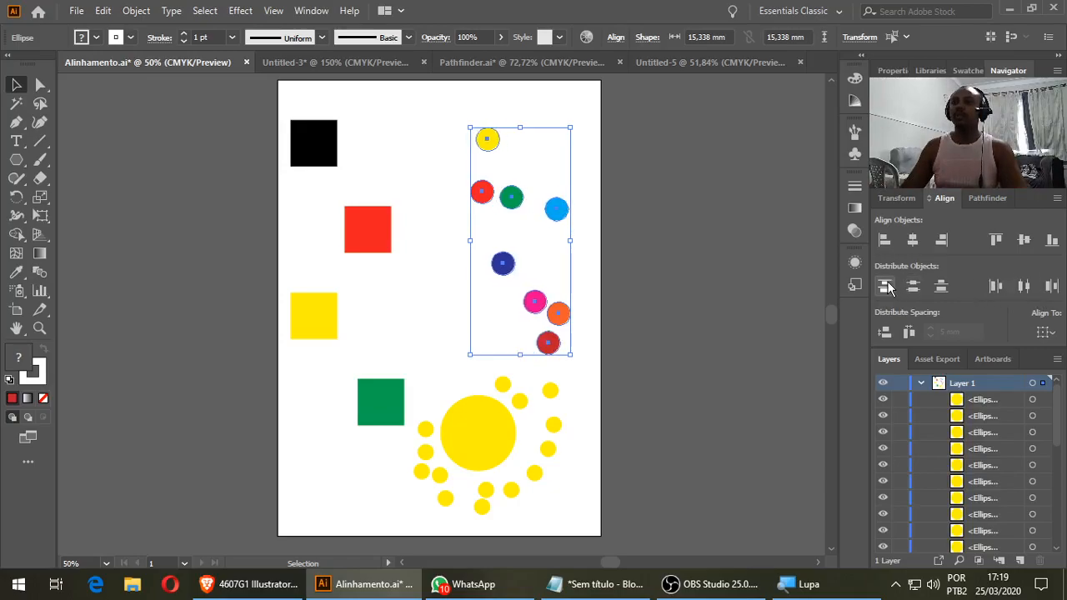
Step: Distribute the eight selected circles vertically by their top edges
click(885, 286)
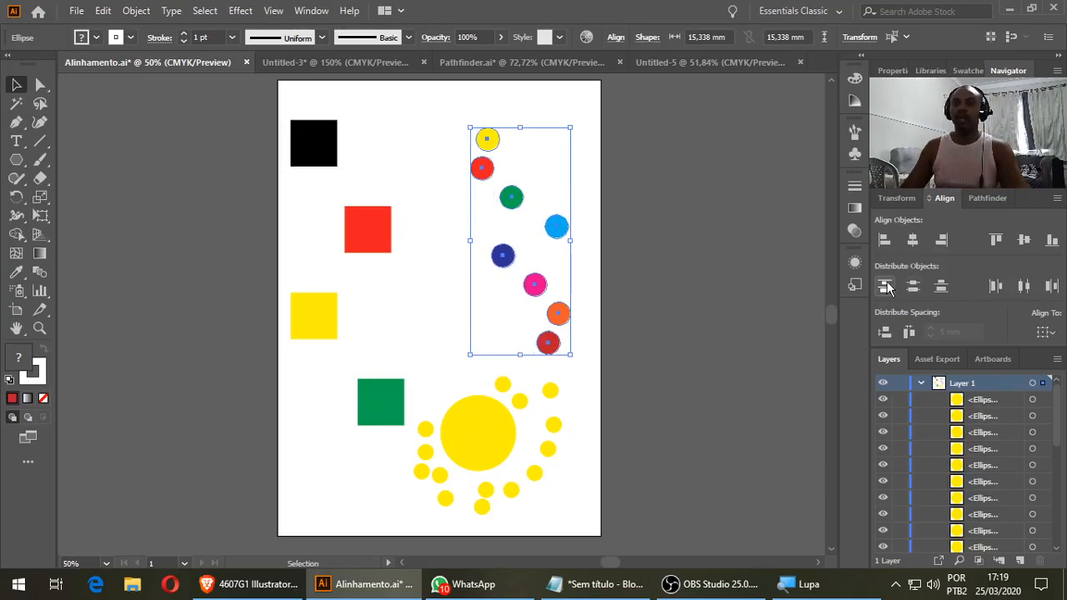
Step: Undo the vertical distribution, and try Horizontal Distribute Left on the eight circles with the yellow circle as key object
key(ctrl+z)
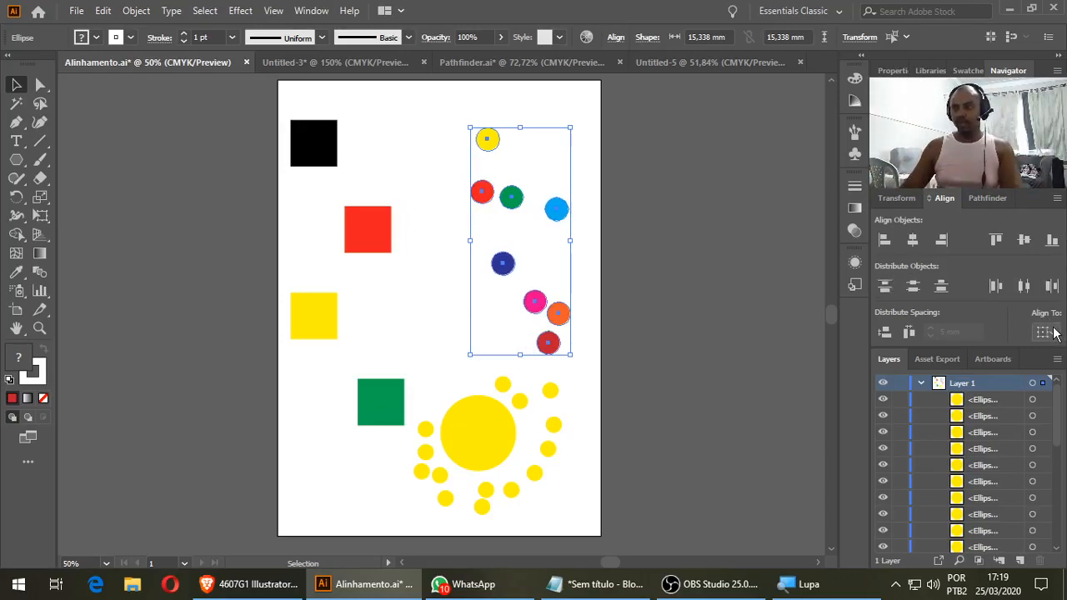
click(1014, 370)
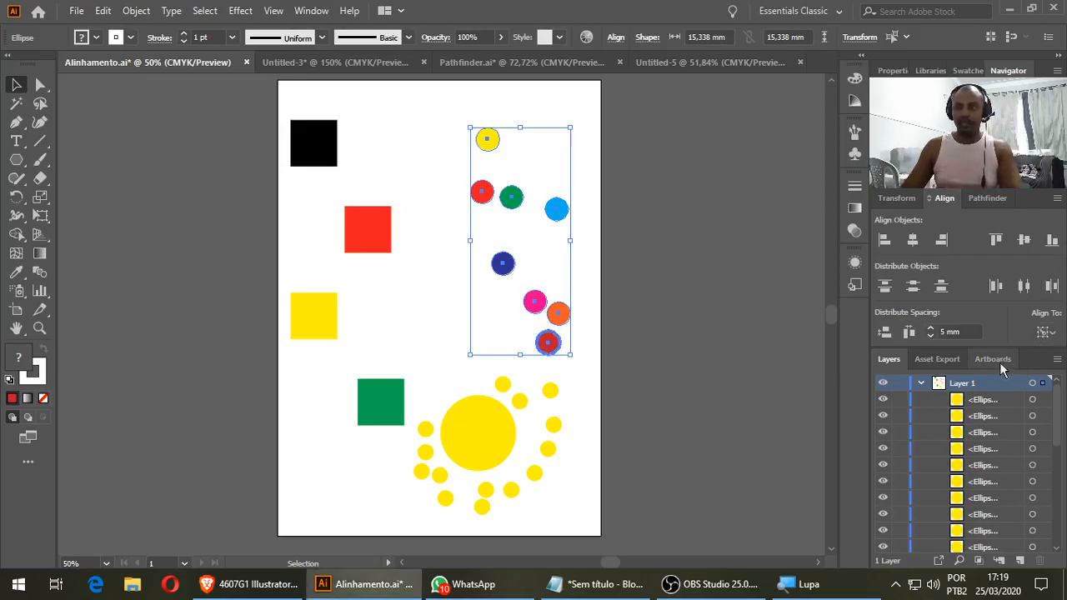
click(490, 141)
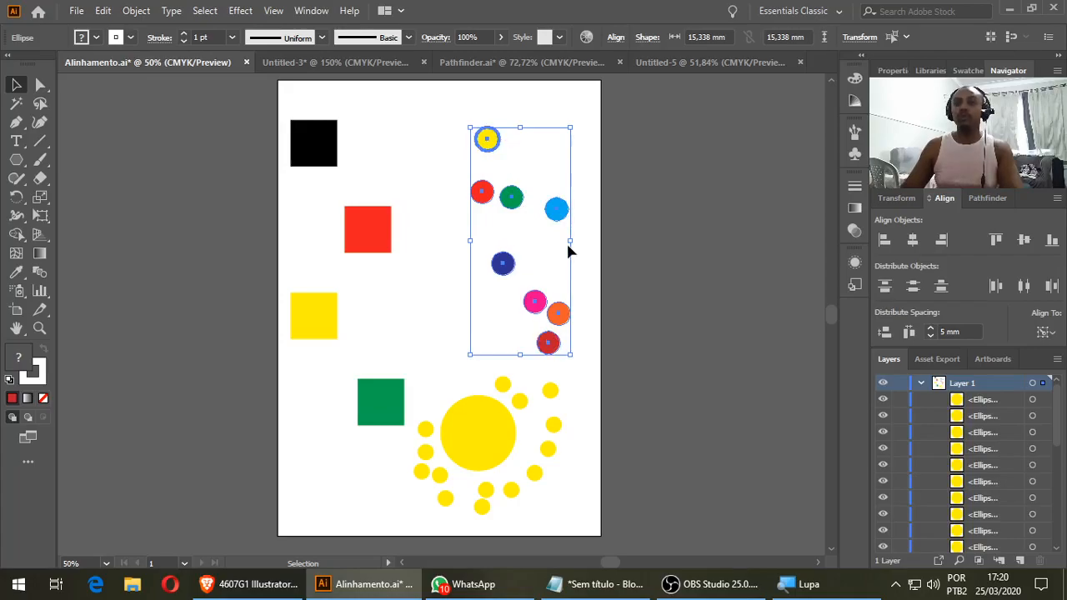
click(996, 287)
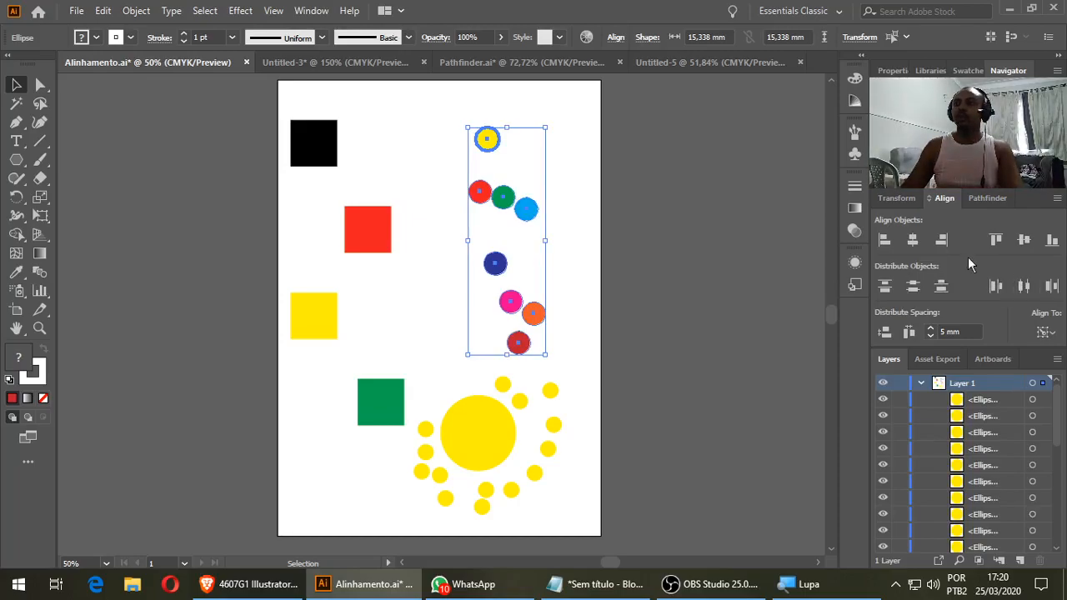
click(998, 239)
key(ctrl+z)
key(a)
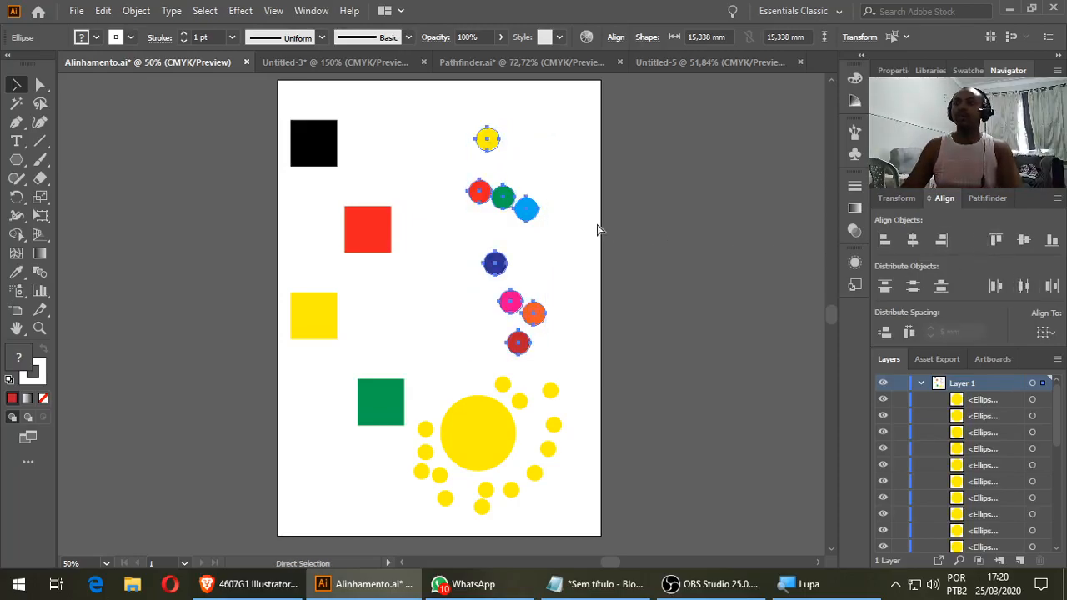
Step: Undo the changes to the circles back to their evenly spaced diagonal row, and clear the selection
key(ctrl+z)
key(ctrl+z)
key(ctrl+z)
key(ctrl+z)
key(ctrl+z)
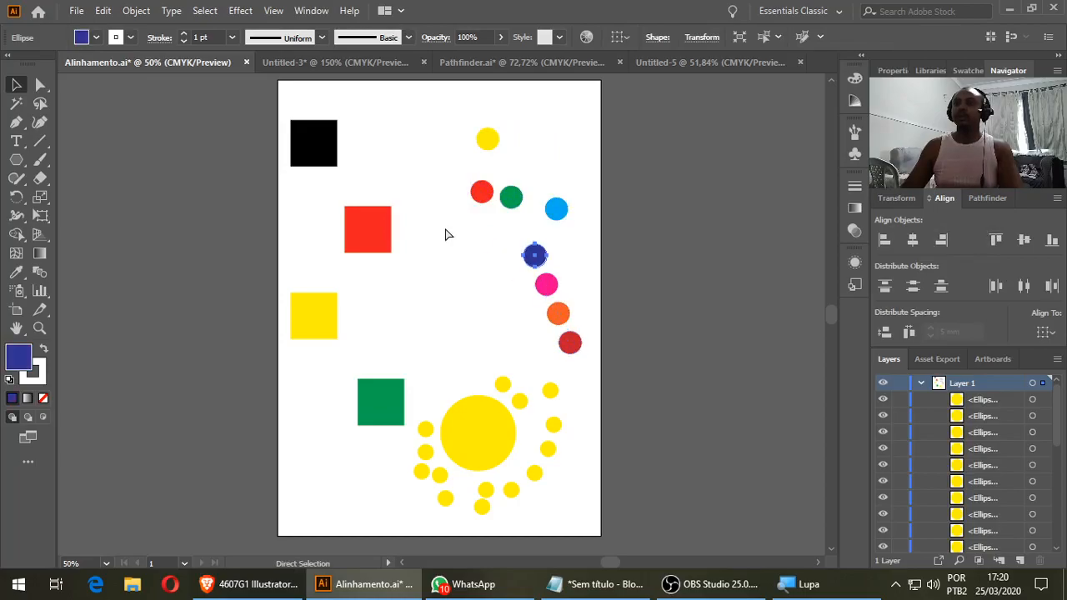
key(ctrl+z)
click(453, 249)
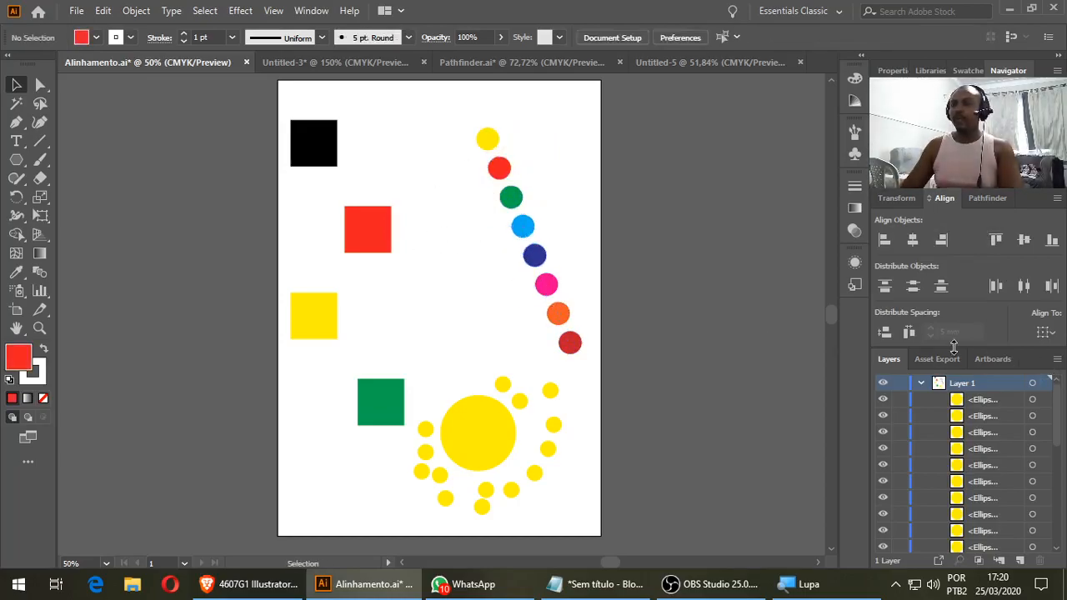
Step: Move the red, green and black squares into a rough row beside the yellow square
drag(366, 234, 368, 313)
drag(381, 396, 422, 302)
drag(309, 149, 472, 308)
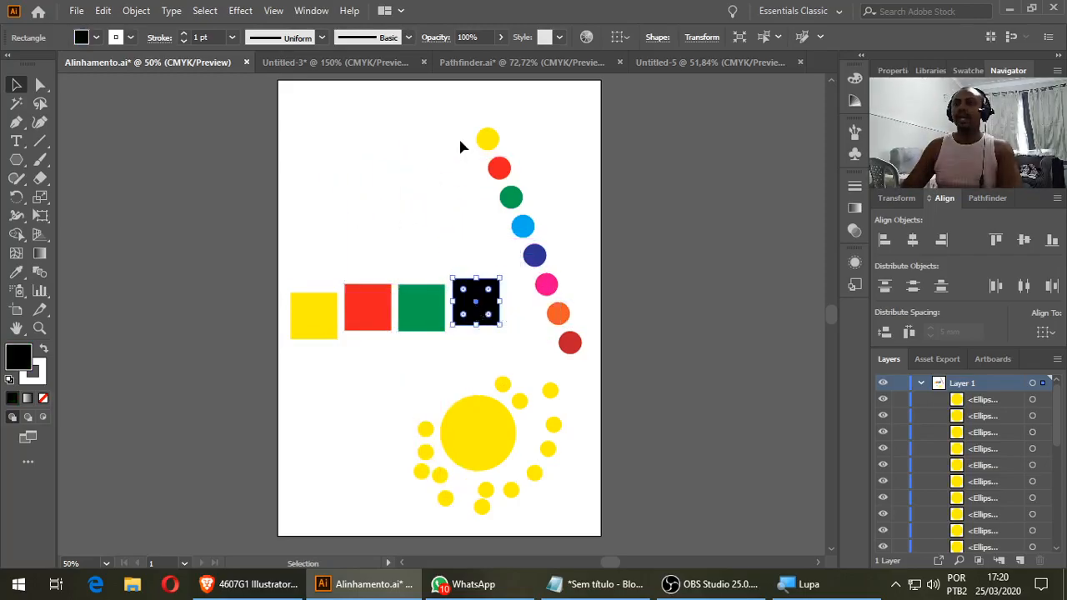
Step: Rotate the eight-circle row about 45° counterclockwise and move it to the upper-left part of the artboard
drag(459, 104, 622, 385)
shift+click(487, 301)
shift+click(503, 385)
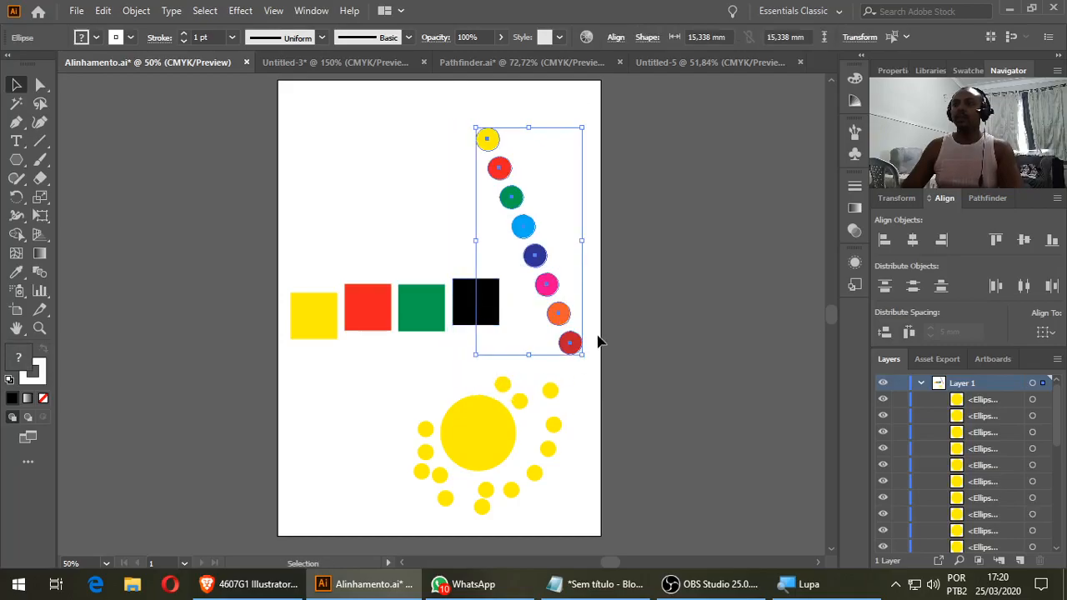
drag(587, 360, 650, 236)
drag(573, 262, 447, 170)
click(628, 157)
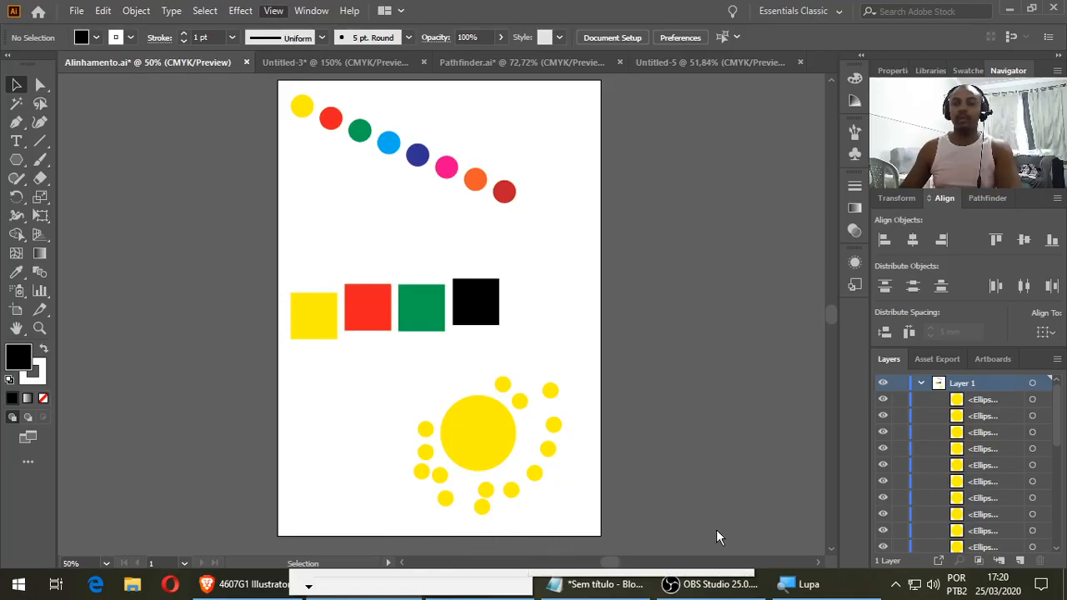
Step: Show the rulers and set their units to millimetres
key(ctrl+r)
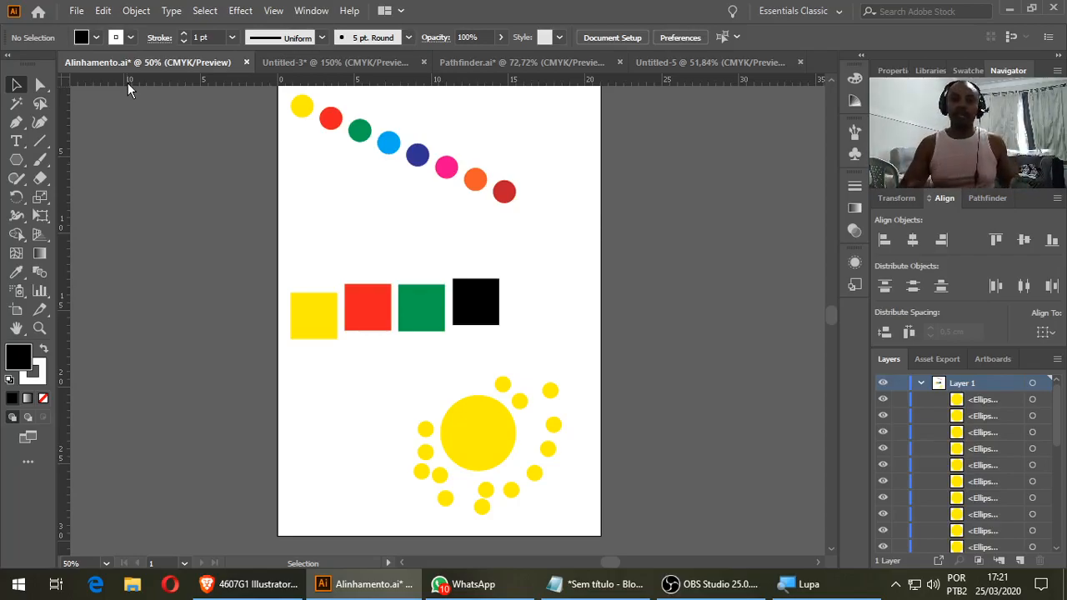
right_click(128, 83)
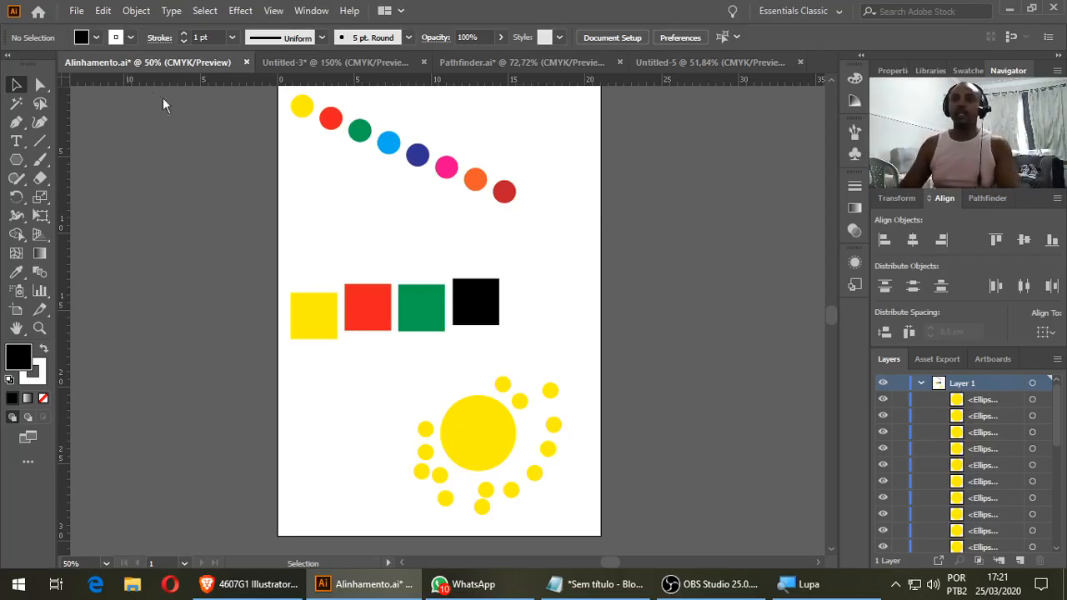
click(180, 147)
Step: Apply Vertical Distribute Space to the four squares, and make the yellow square their key object
drag(323, 245, 487, 346)
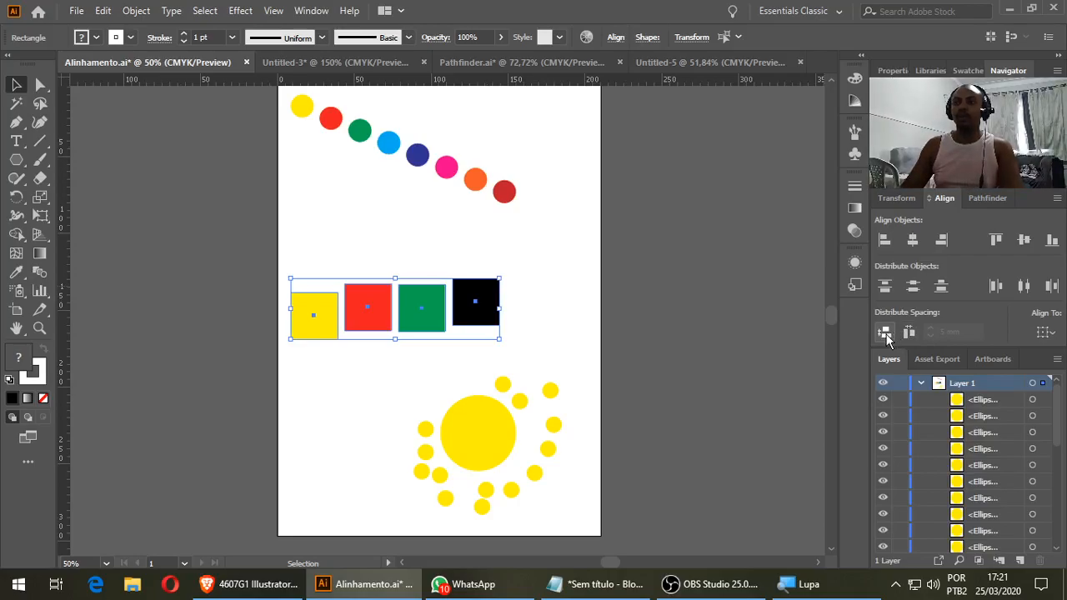
click(884, 335)
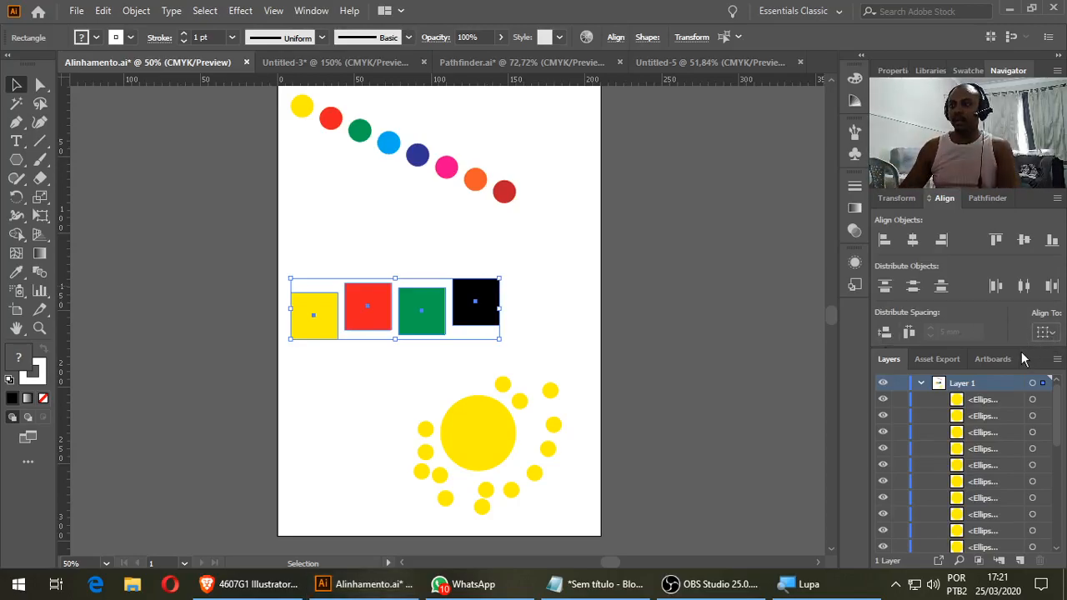
click(437, 290)
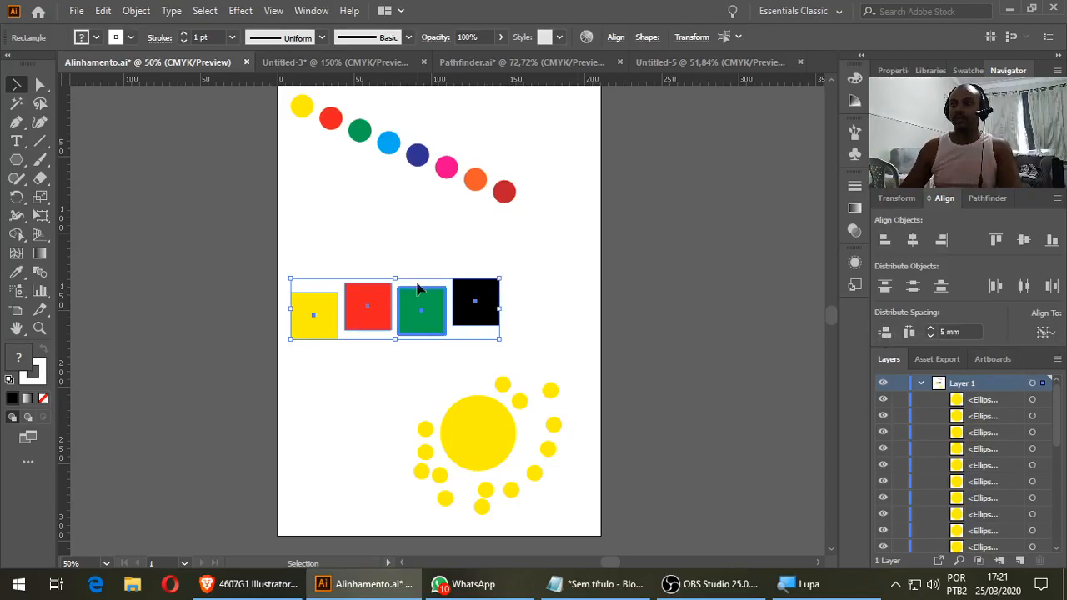
click(313, 312)
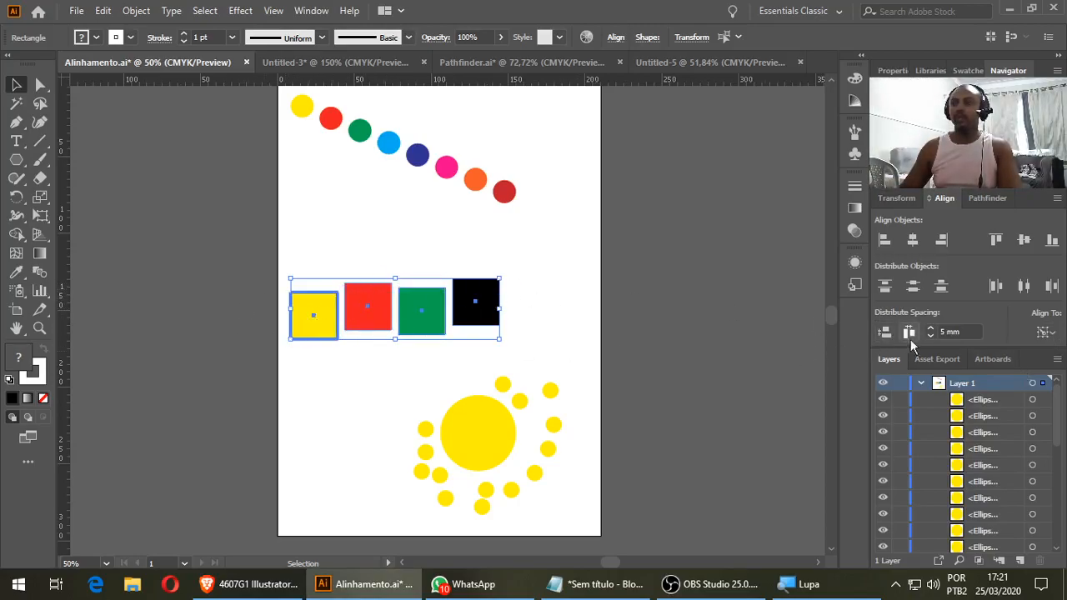
Step: Distribute the four squares horizontally with 10 mm spacing from the yellow key square, and clear the selection
click(954, 331)
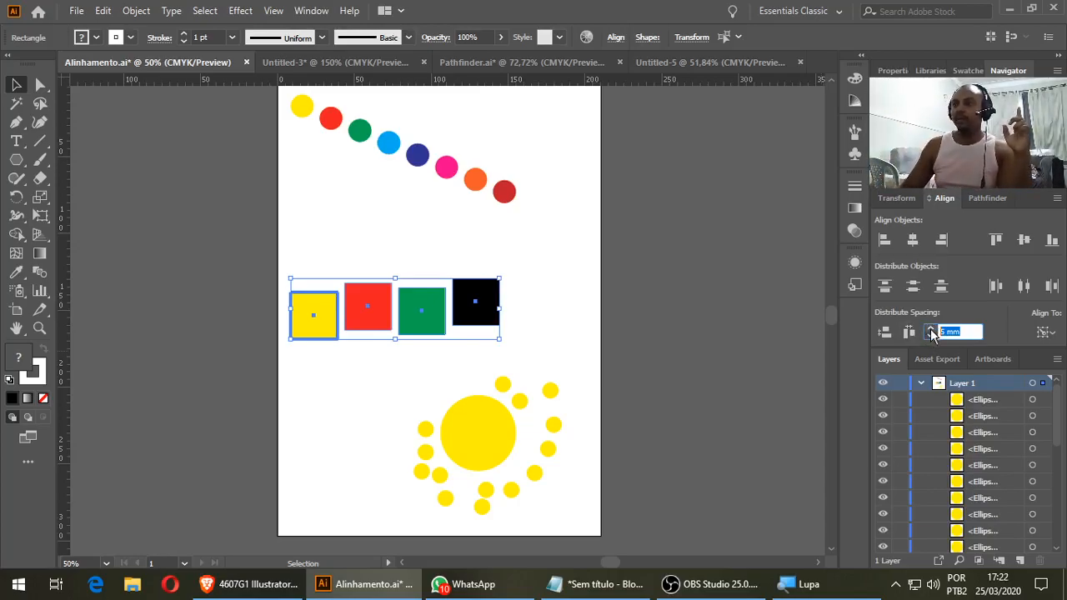
click(931, 327)
click(931, 327)
click(930, 328)
click(930, 328)
click(931, 327)
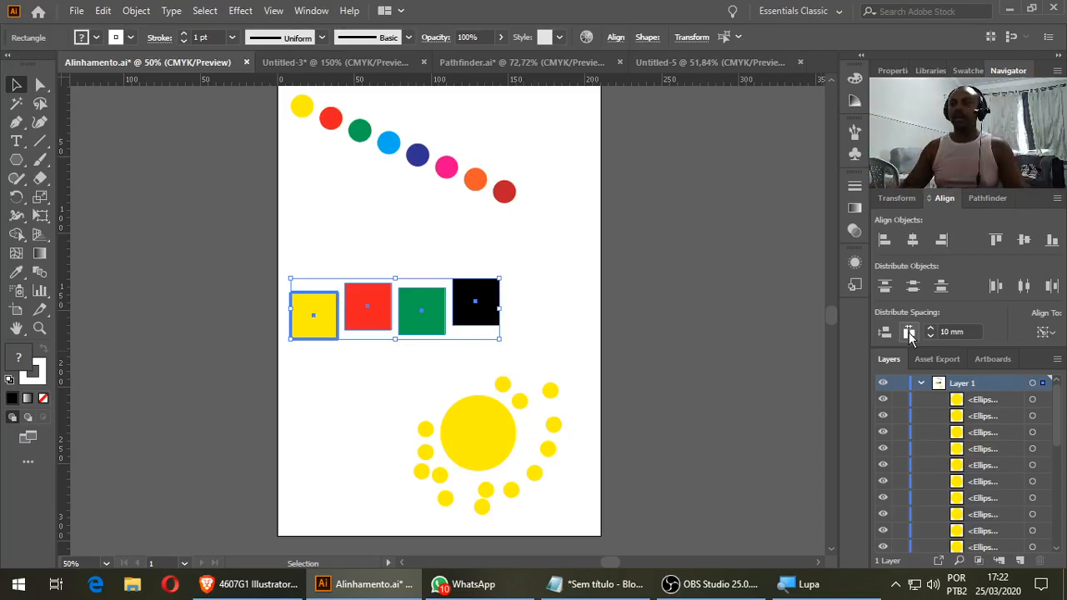
click(909, 333)
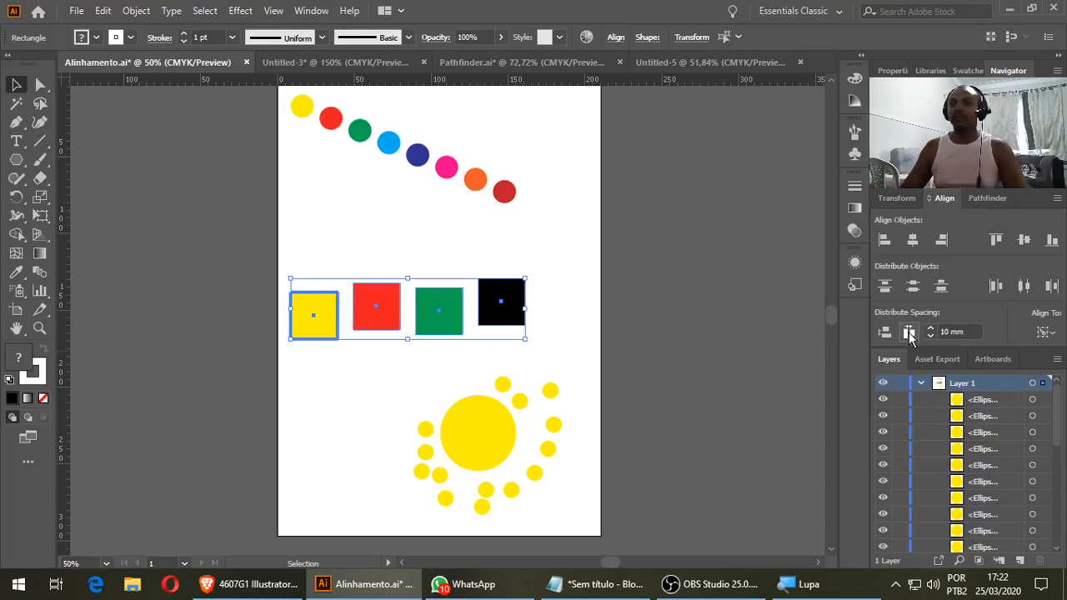
click(475, 374)
Step: Move the black, green and red squares to uneven positions out of their row, and select all four squares
drag(492, 317, 534, 313)
drag(445, 336, 460, 298)
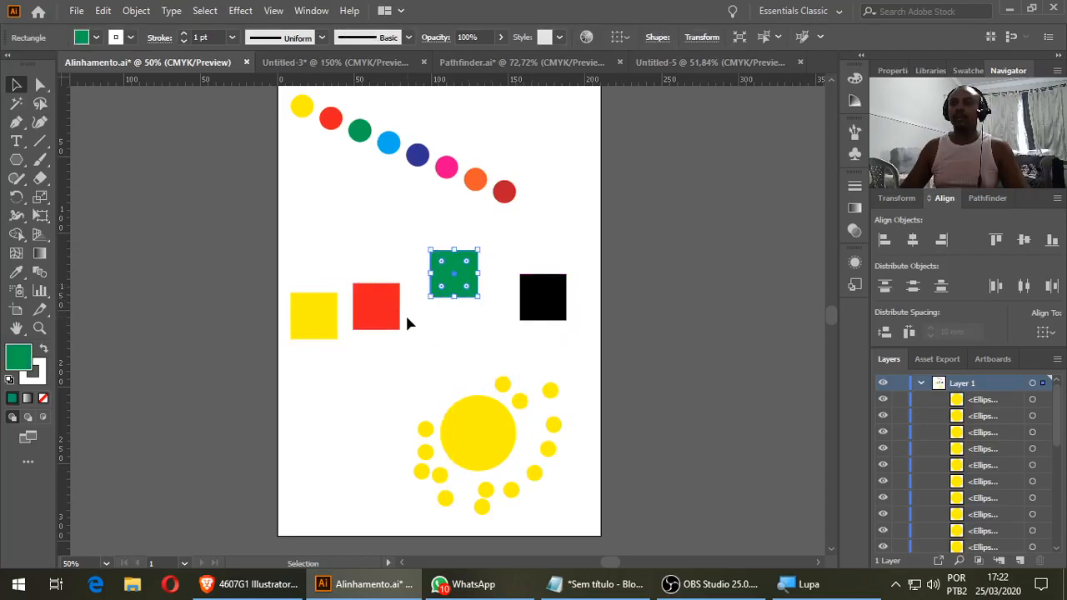
drag(542, 304, 519, 330)
drag(380, 311, 387, 341)
drag(275, 221, 597, 357)
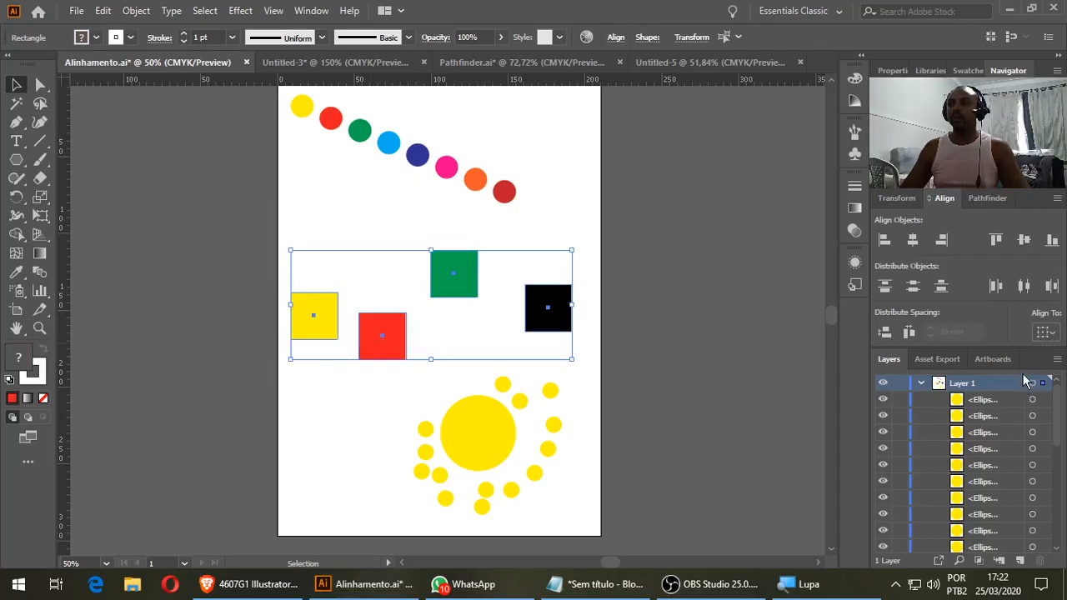
Step: Try distributing the four squares horizontally with 10 mm spacing from the yellow key square, and undo it
click(454, 274)
click(331, 312)
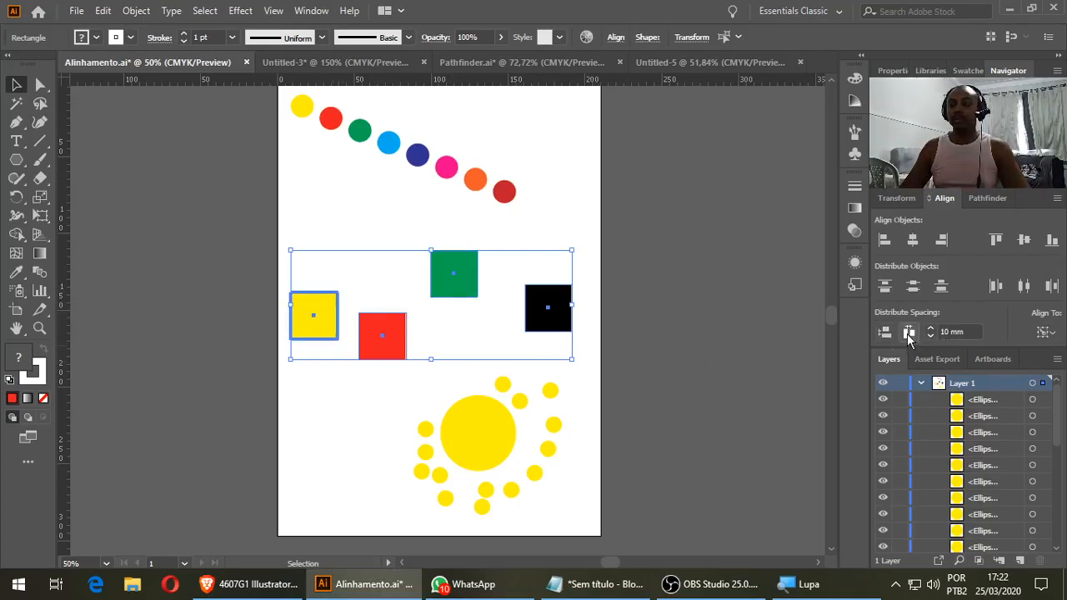
click(908, 332)
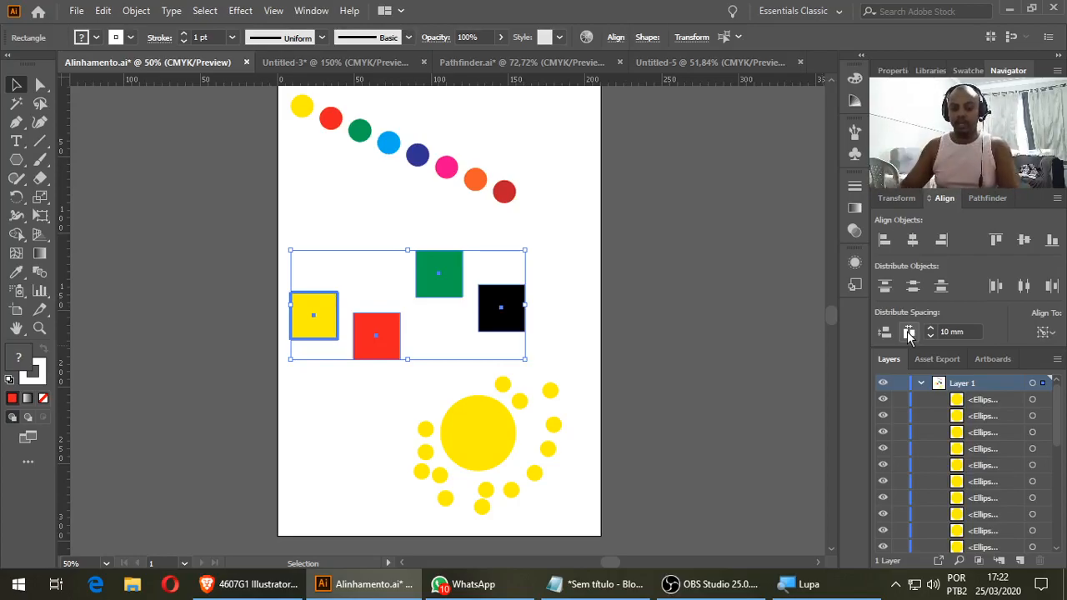
key(ctrl+z)
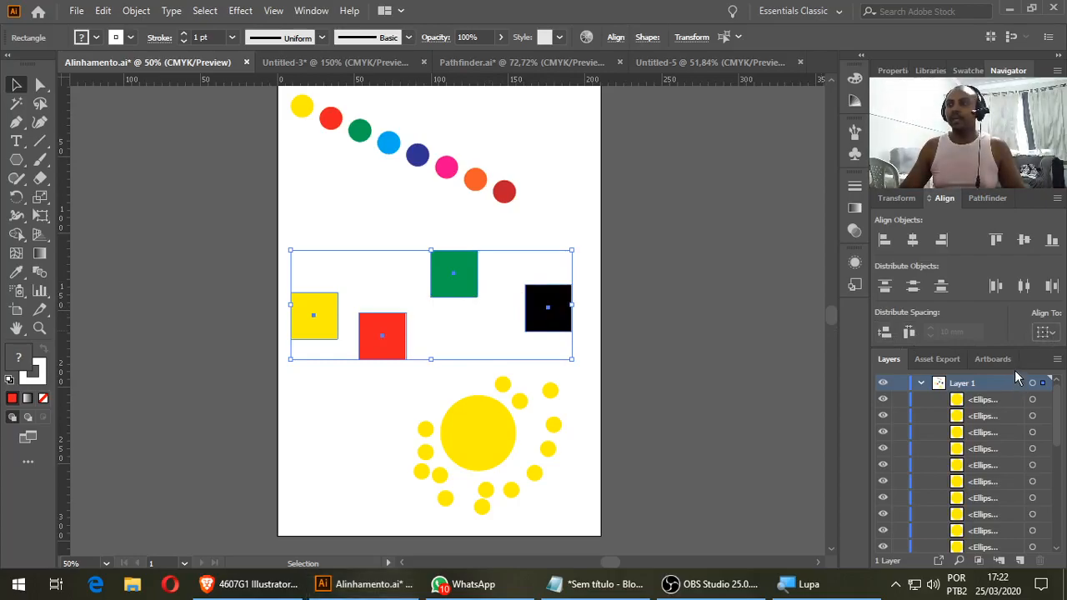
Step: Distribute the squares horizontally by 10 mm with the red square as key object, and try the same spacing vertically, undoing it
click(317, 327)
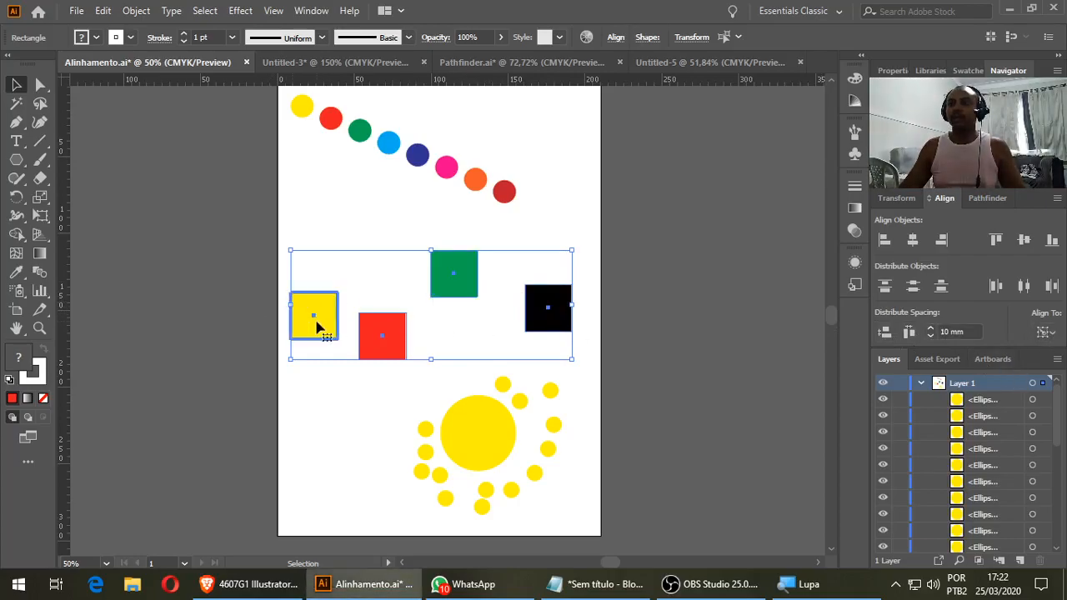
click(396, 348)
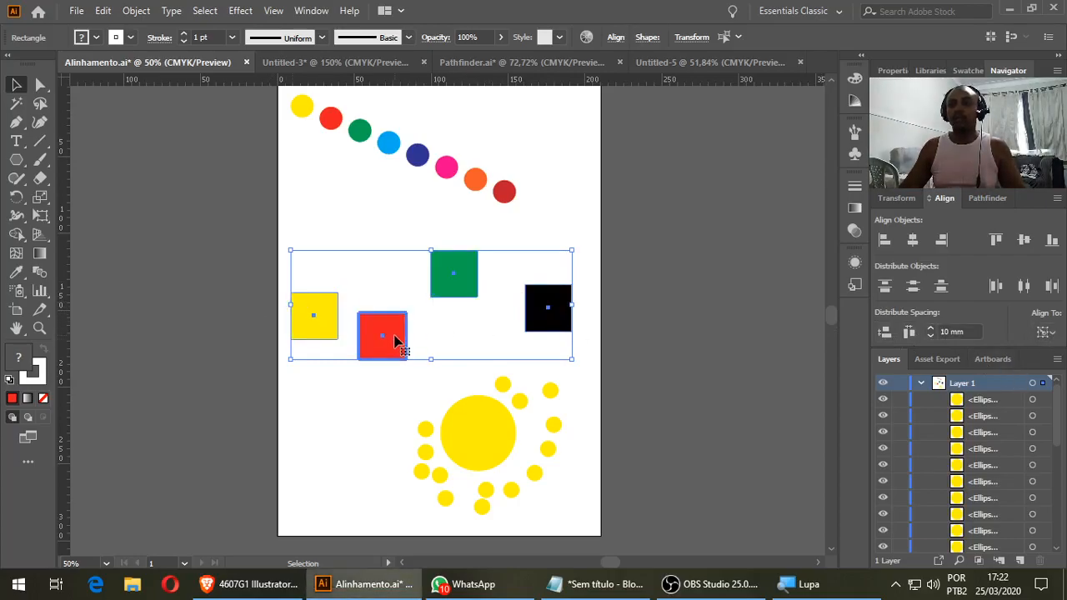
click(908, 333)
click(884, 334)
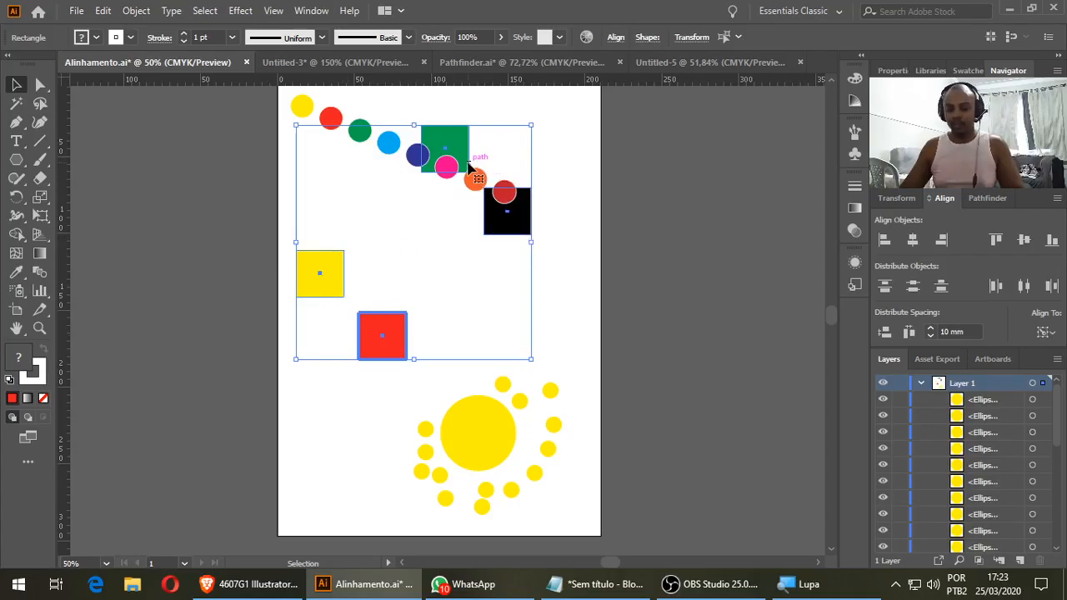
key(ctrl+z)
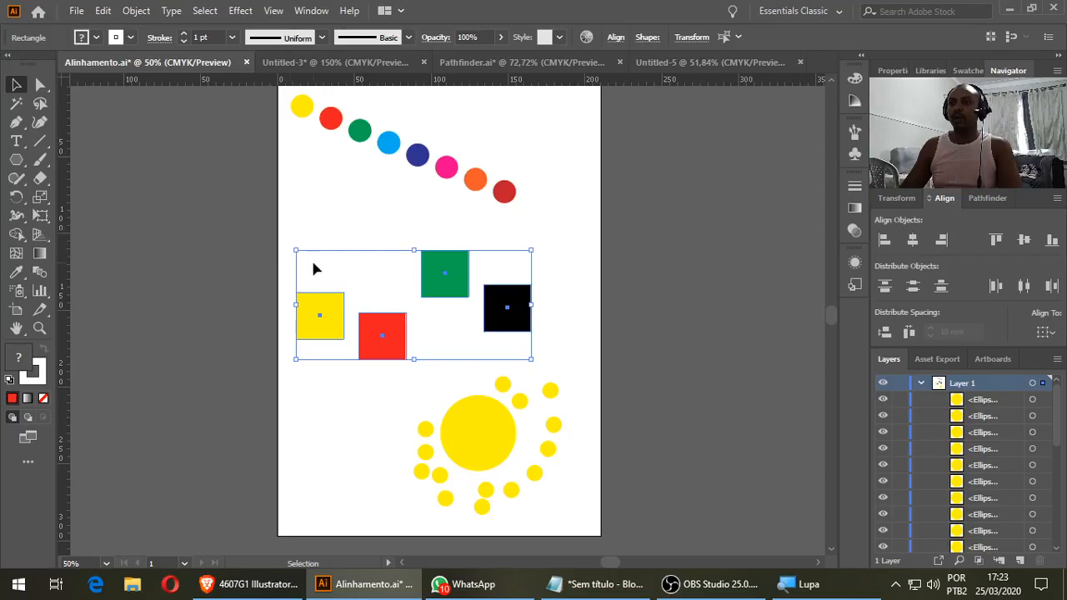
Step: Delete the four squares and the eight coloured circles in the diagonal row
drag(280, 232, 564, 341)
key(Delete)
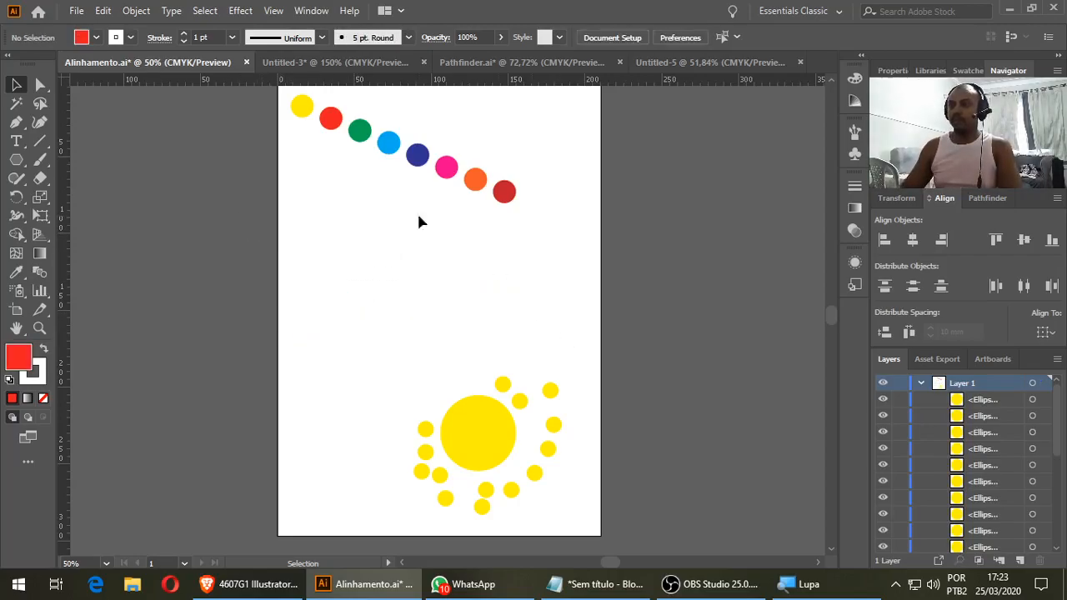
drag(267, 100, 570, 231)
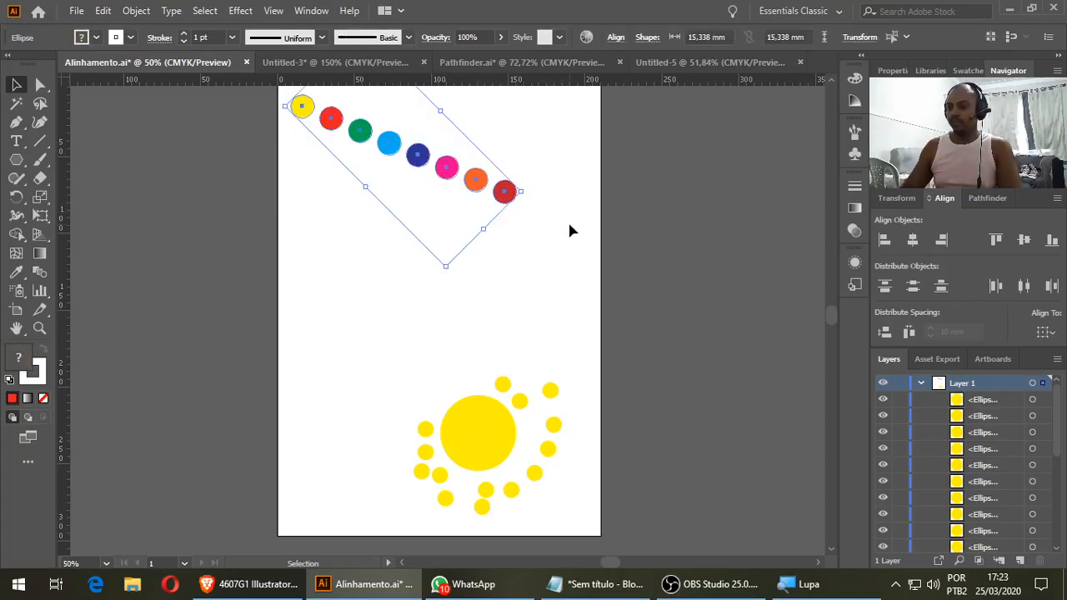
key(Delete)
Step: Move the large yellow circle and its surrounding small circles up to the middle of the artboard, and deselect them
drag(375, 359, 658, 467)
drag(476, 429, 439, 283)
drag(656, 196, 709, 283)
click(670, 439)
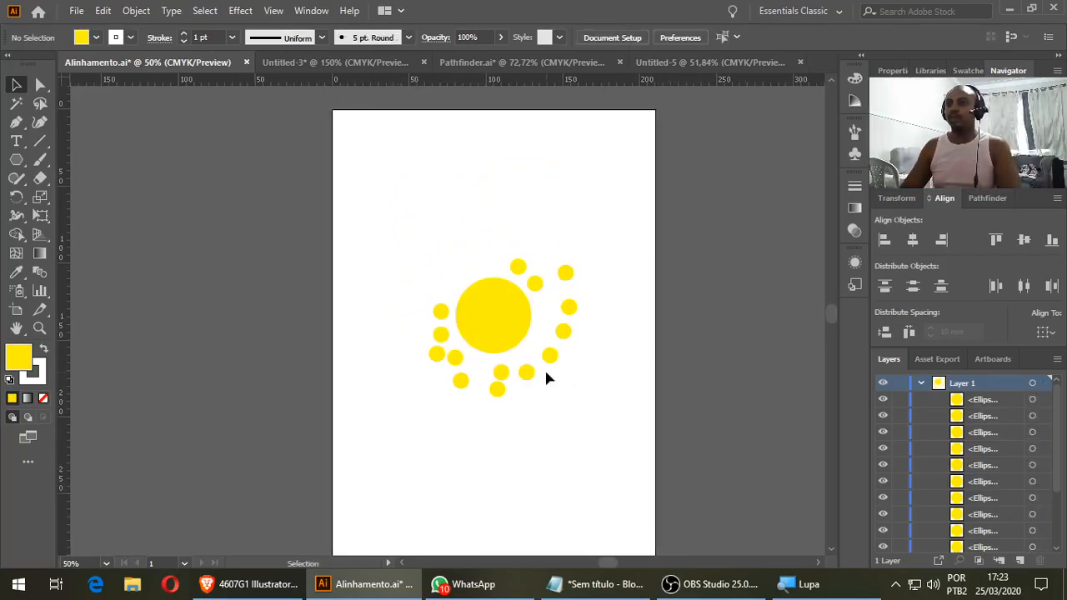
Step: Select all the yellow circles, try Horizontal Align Left to the artboard and undo it, and apply Vertical Align Center to the artboard
drag(396, 214, 627, 428)
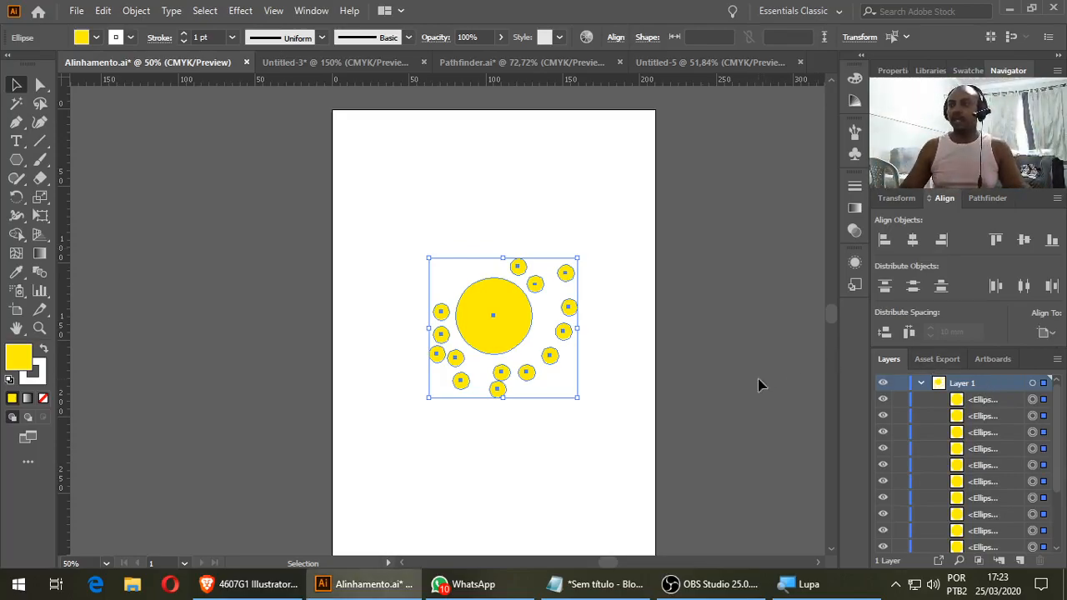
click(885, 241)
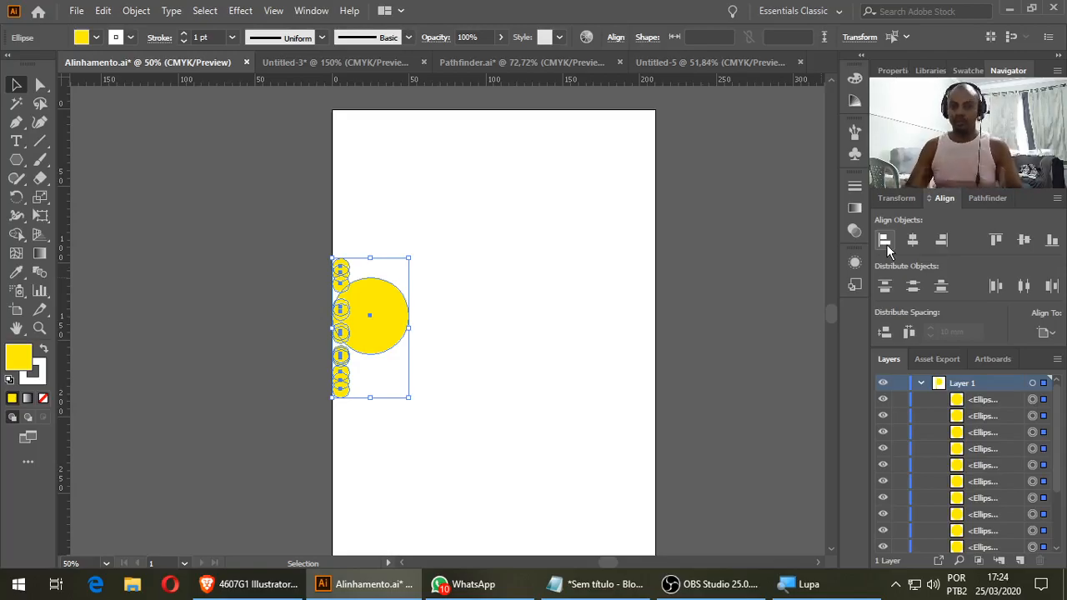
key(ctrl+z)
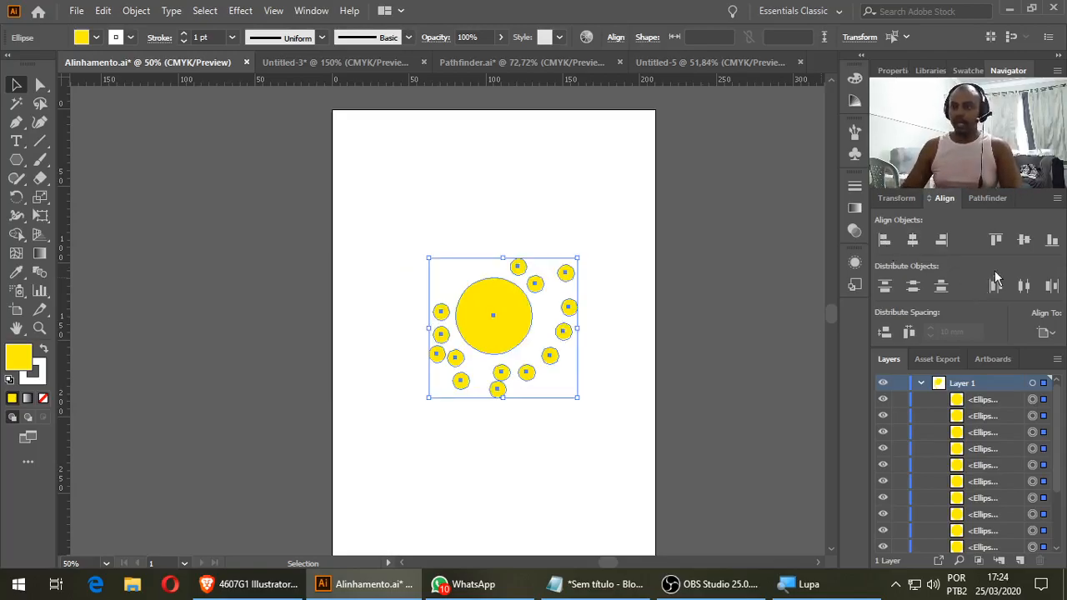
click(1023, 240)
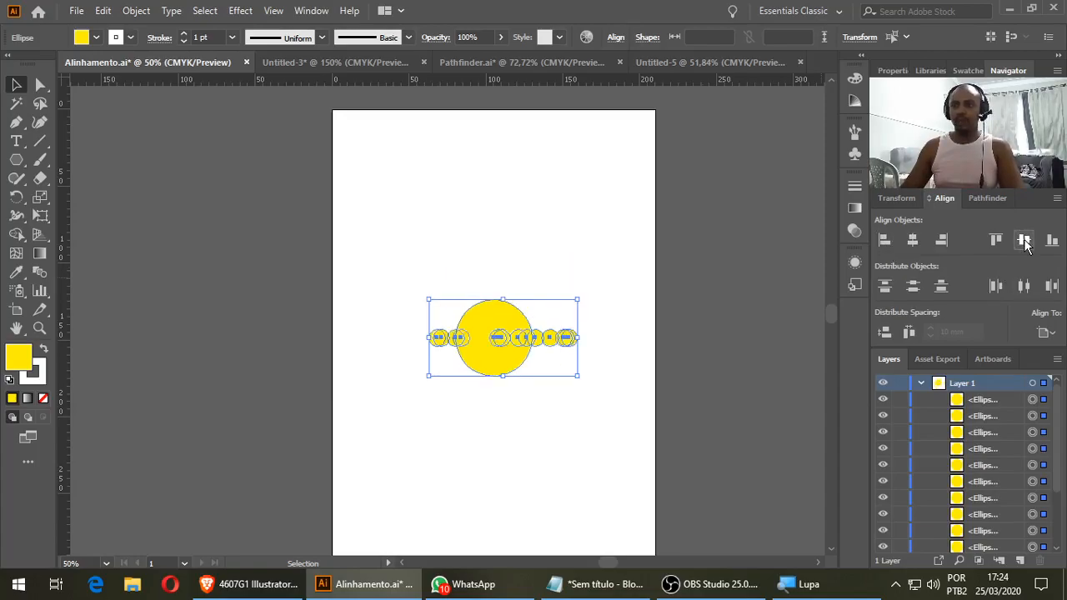
Step: Undo the vertical centring of the yellow circles, and try Horizontal Distribute Right on them before undoing that too
key(ctrl+z)
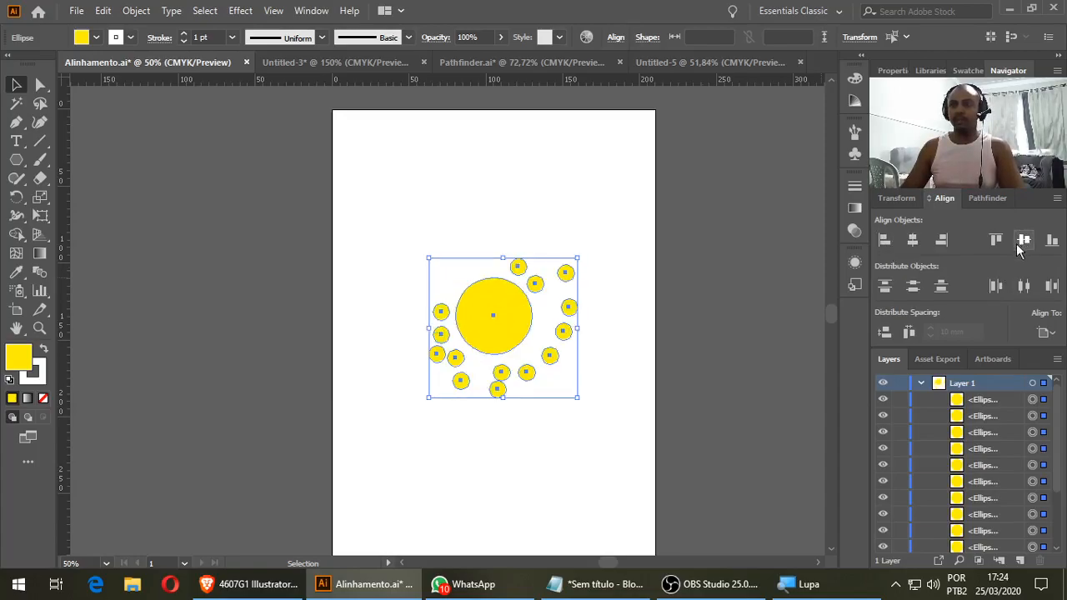
click(1052, 288)
key(ctrl+z)
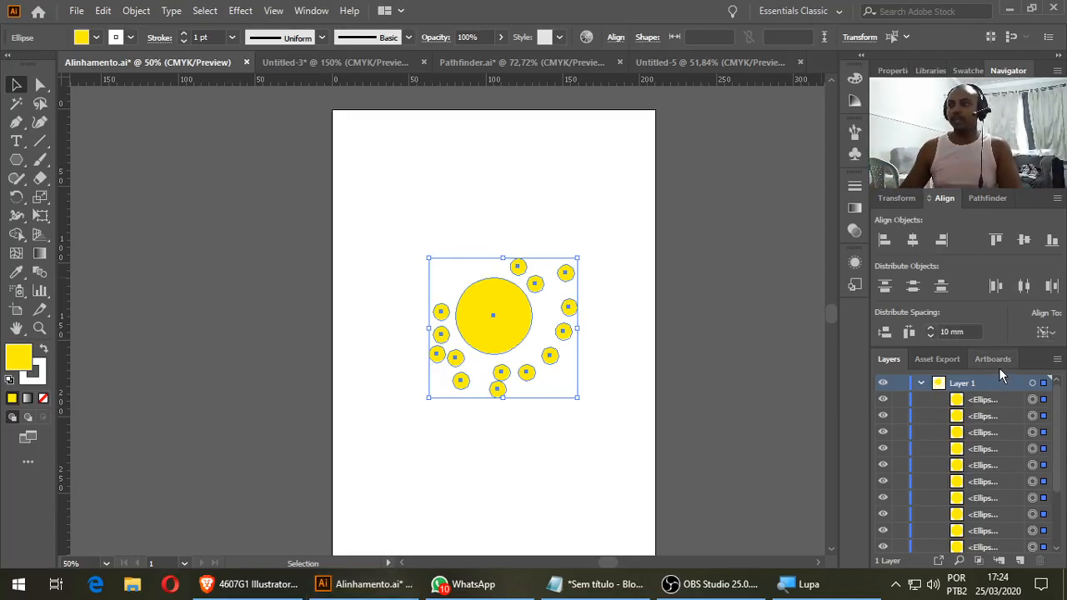
Step: With the large yellow circle as key object, try Horizontal Align Center and Vertical Distribute Center on all the circles, and undo both
click(506, 305)
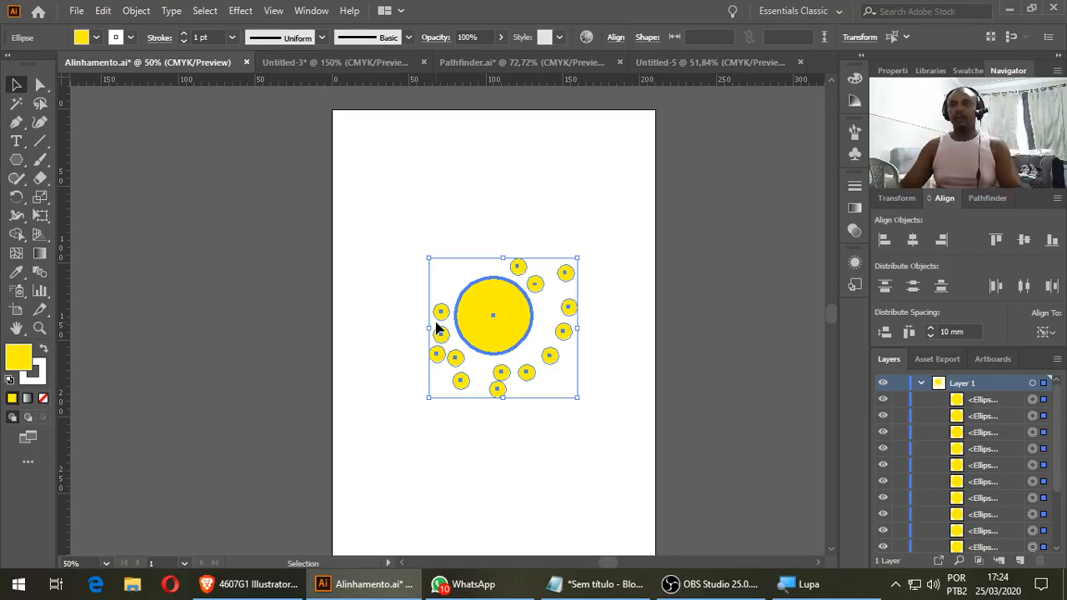
click(913, 241)
click(912, 288)
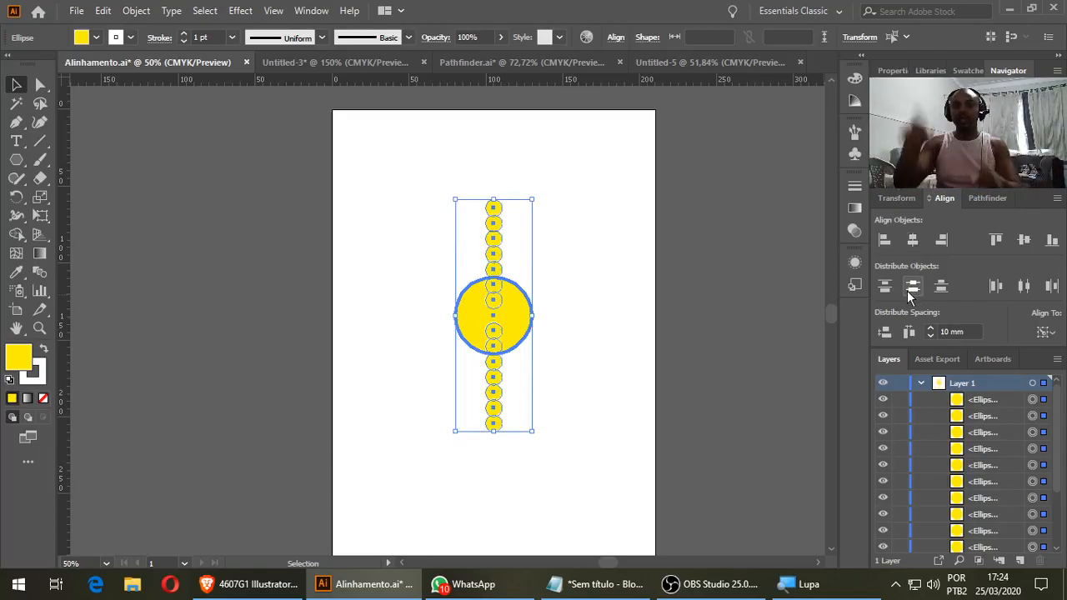
key(ctrl+z)
key(ctrl+z)
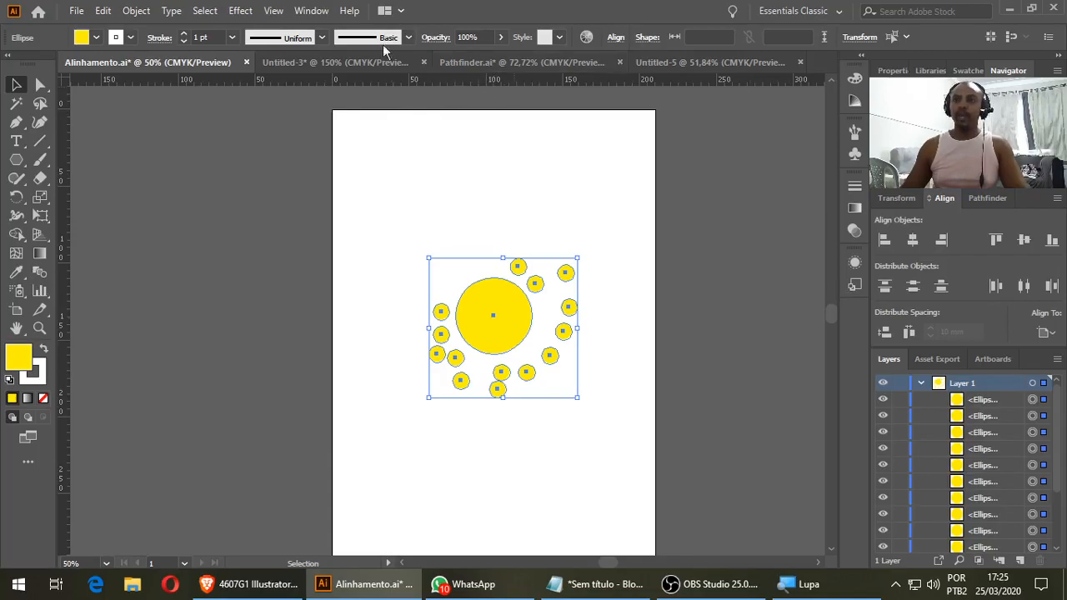
Step: Look over the Pathfinder.ai shapes and examine the overall layout and element alignment of the Alaska brochure in the Untitled-3 document
click(459, 63)
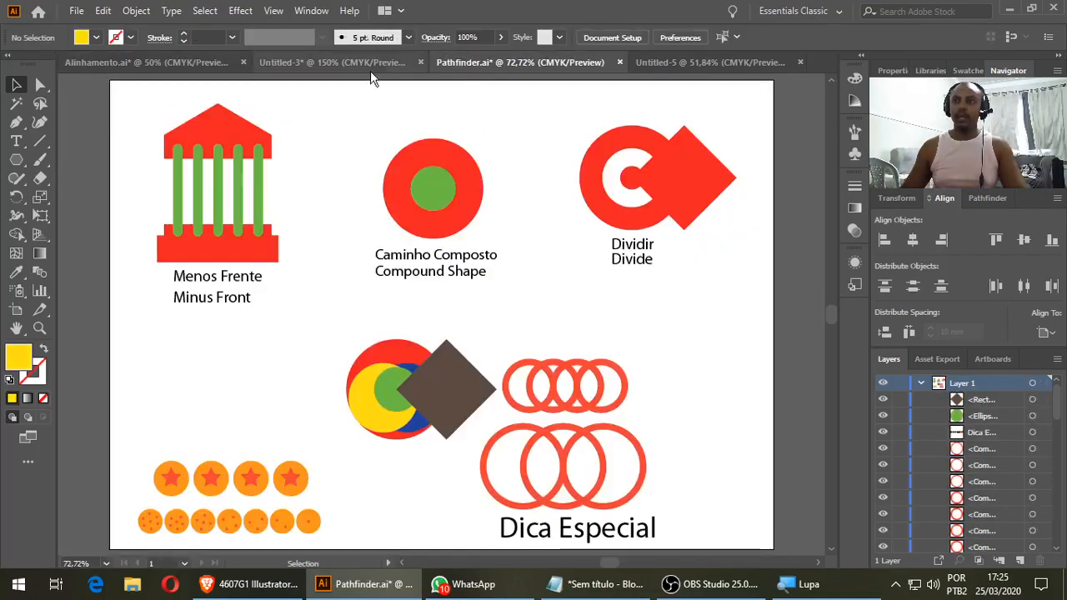
click(336, 63)
scroll(329, 175, up, 3)
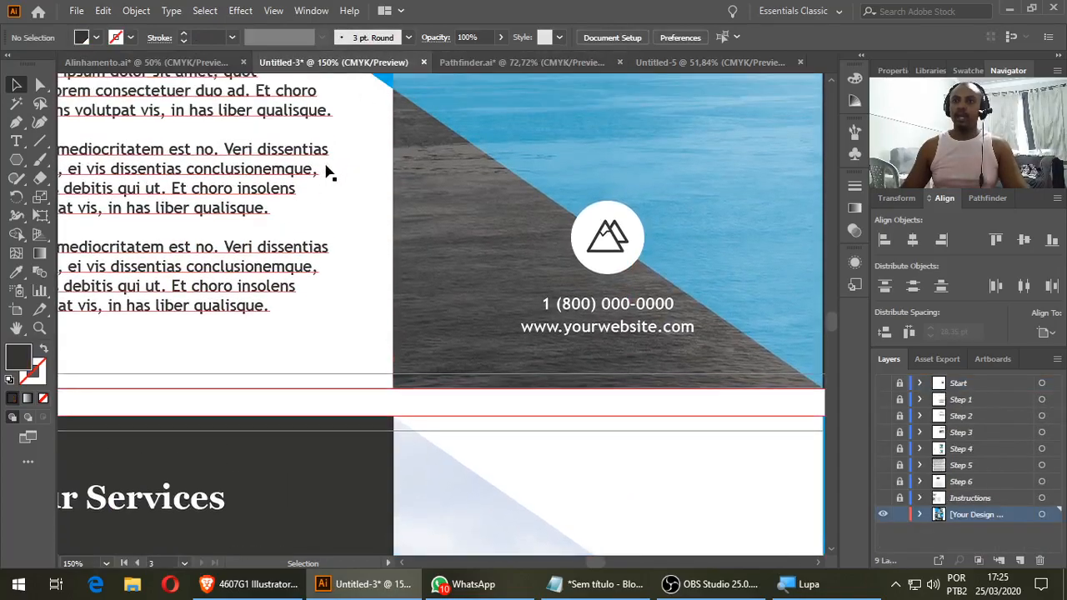
scroll(327, 186, down, 2)
scroll(332, 250, up, 2)
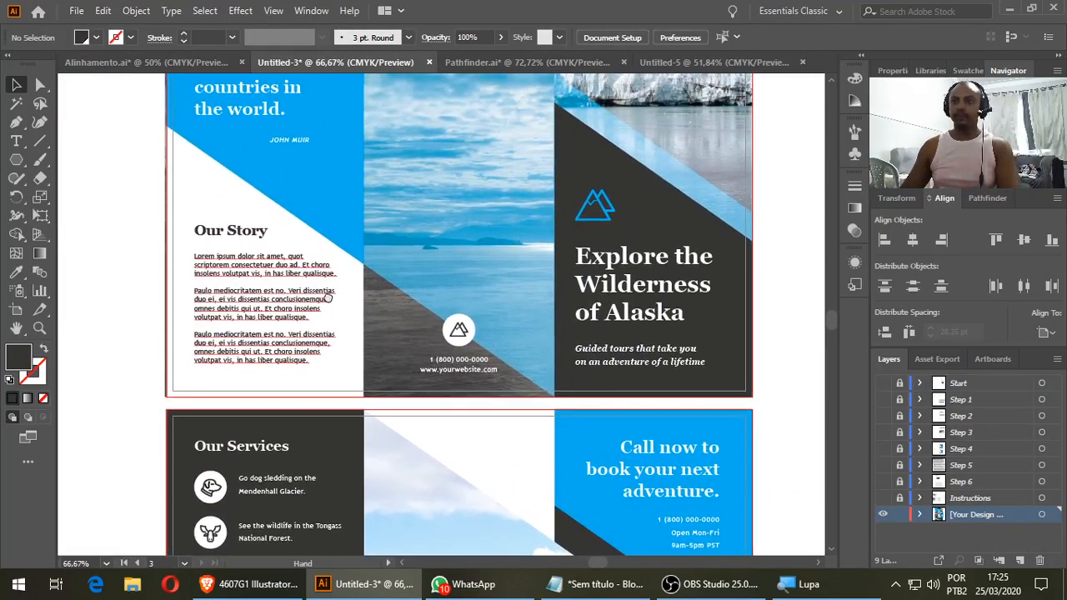
scroll(338, 296, down, 1)
scroll(377, 231, down, 1)
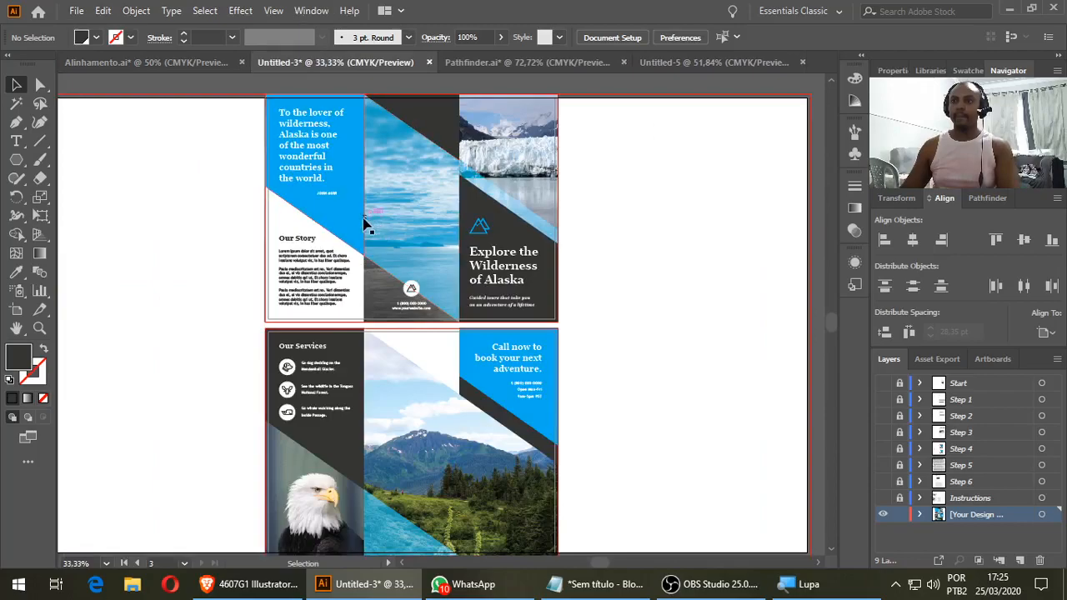
scroll(360, 243, up, 1)
scroll(361, 244, down, 1)
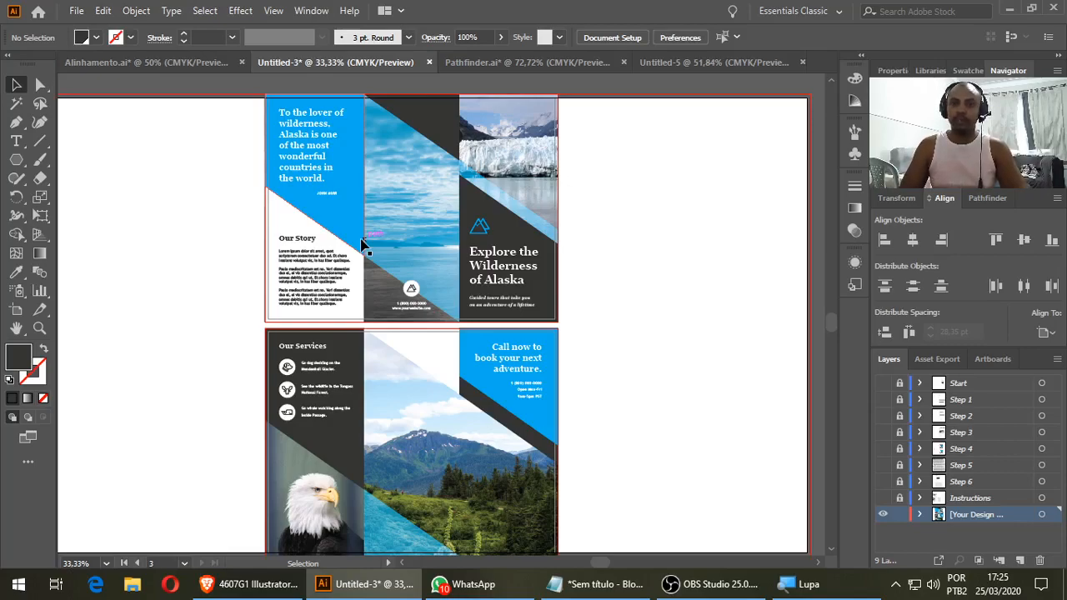
scroll(360, 244, up, 5)
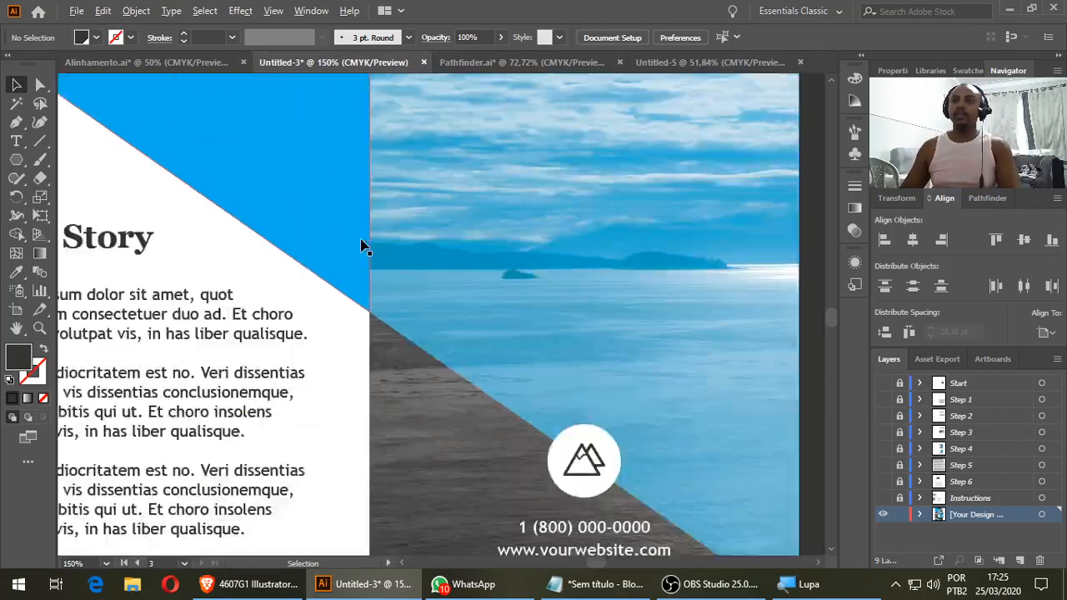
scroll(361, 245, down, 5)
scroll(361, 244, up, 1)
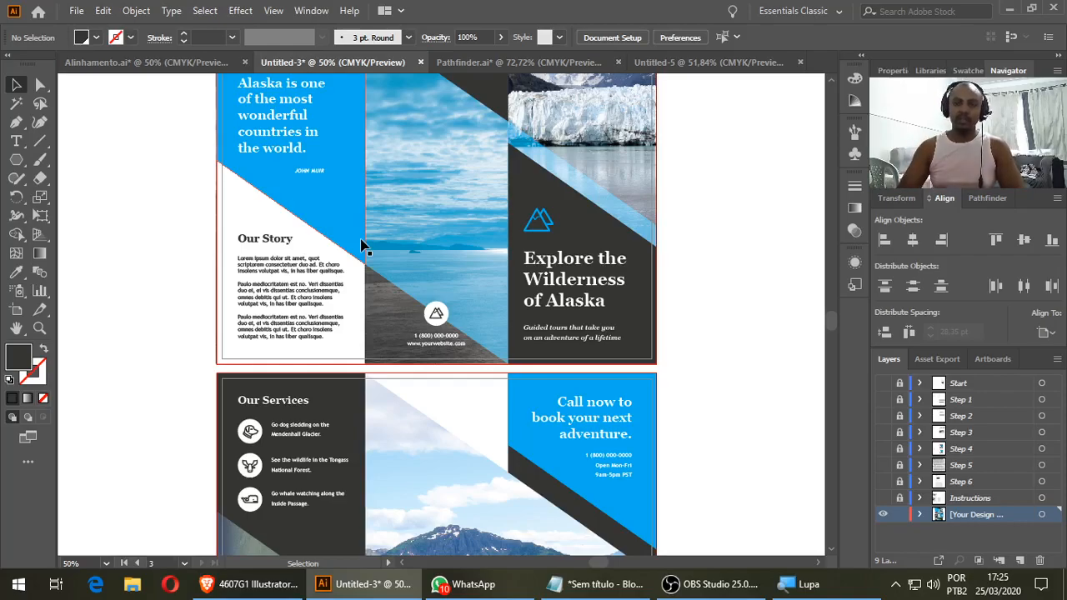
click(472, 63)
click(358, 62)
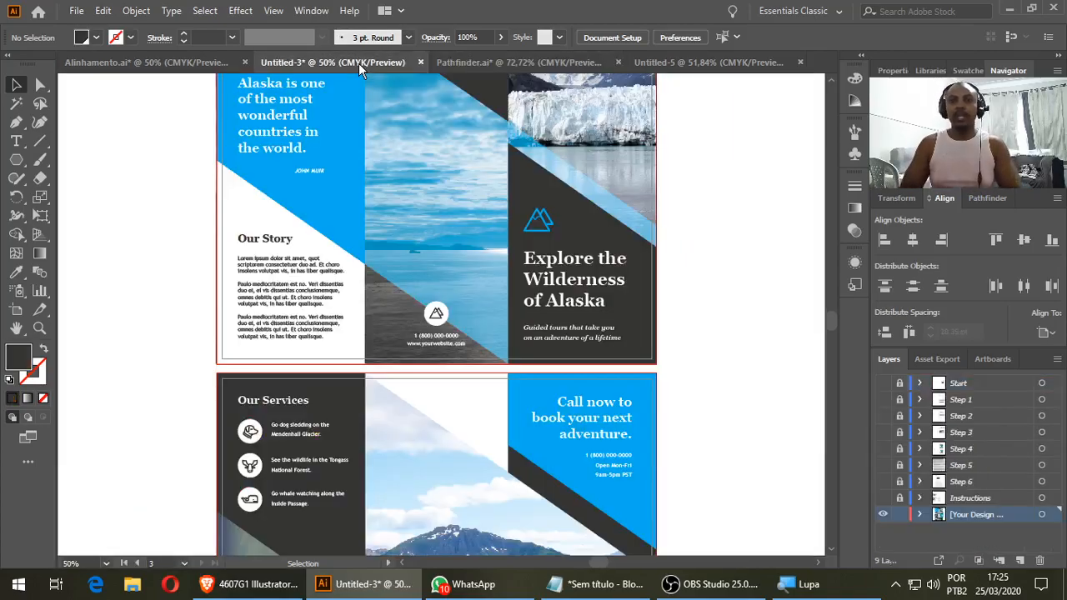